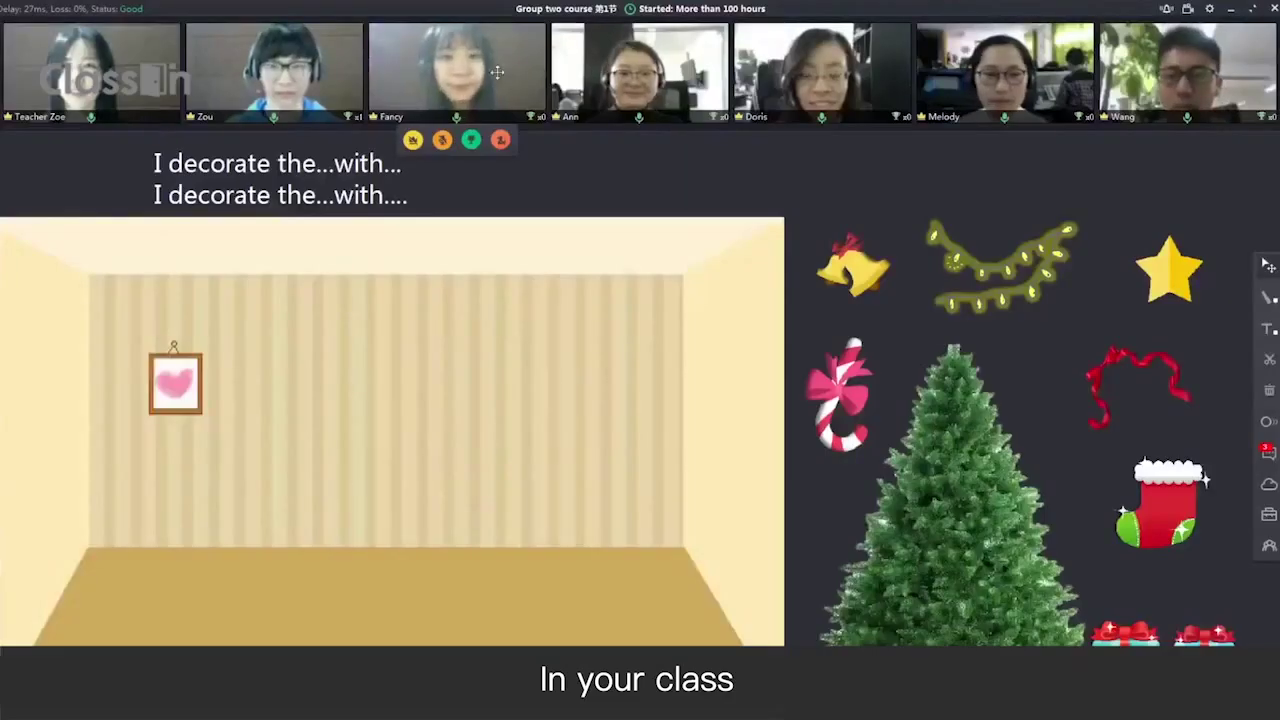
Step: Shrink one student's video and centre it in the room scene, then set a second student's video beside it
left_click_drag(607, 632, 268, 645)
left_click_drag(207, 538, 566, 497)
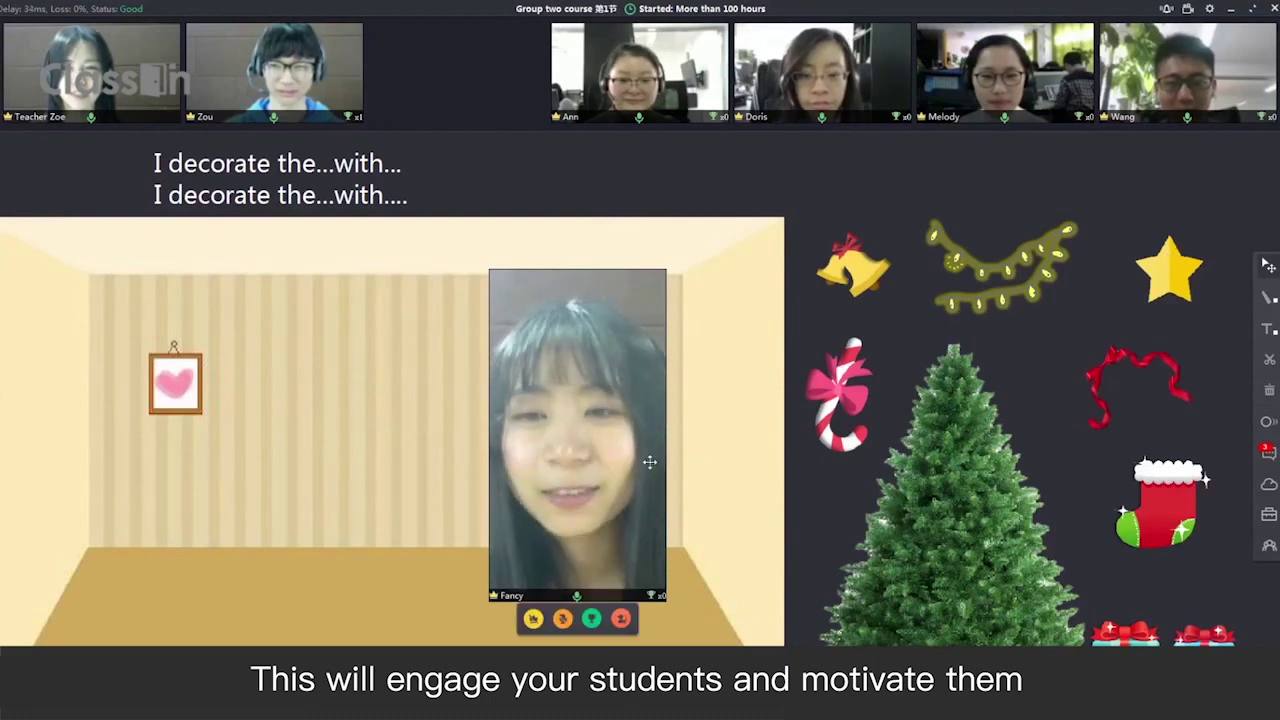
left_click_drag(1005, 75, 160, 563)
left_click_drag(192, 362, 443, 400)
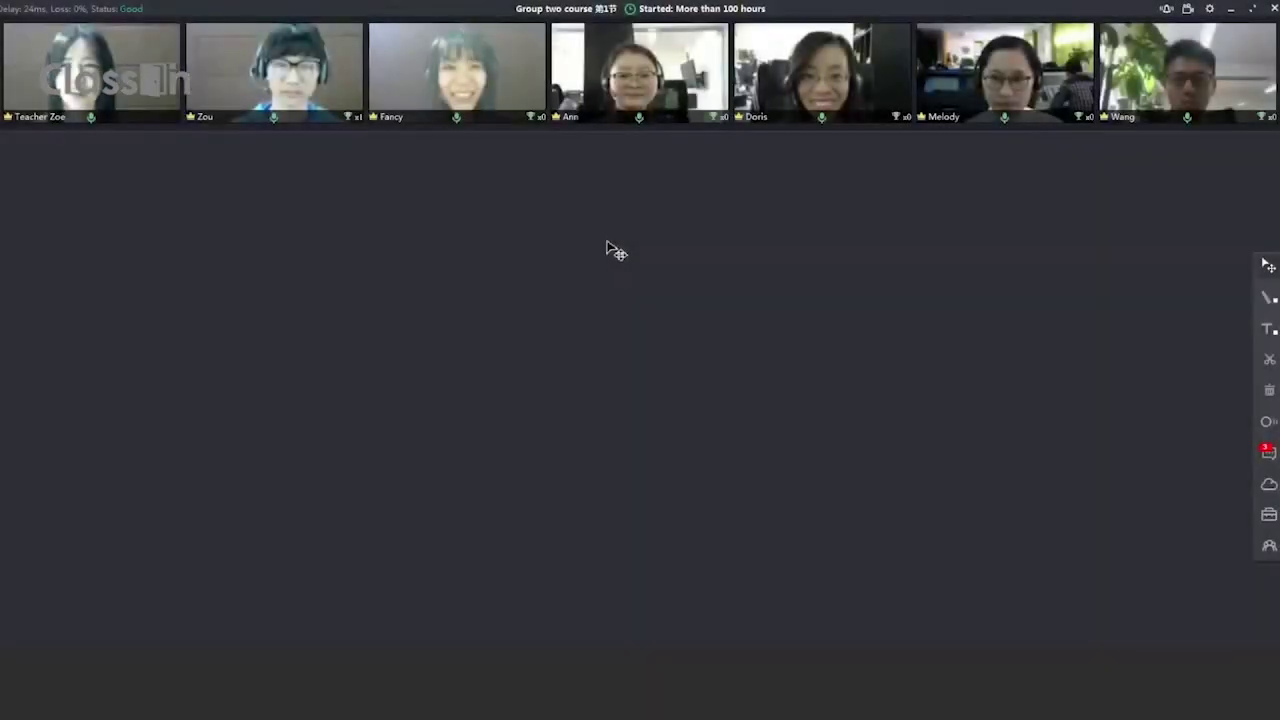
Step: Bring all six students' videos and the teacher's own video onto the blackboard grid
double_click(832, 73)
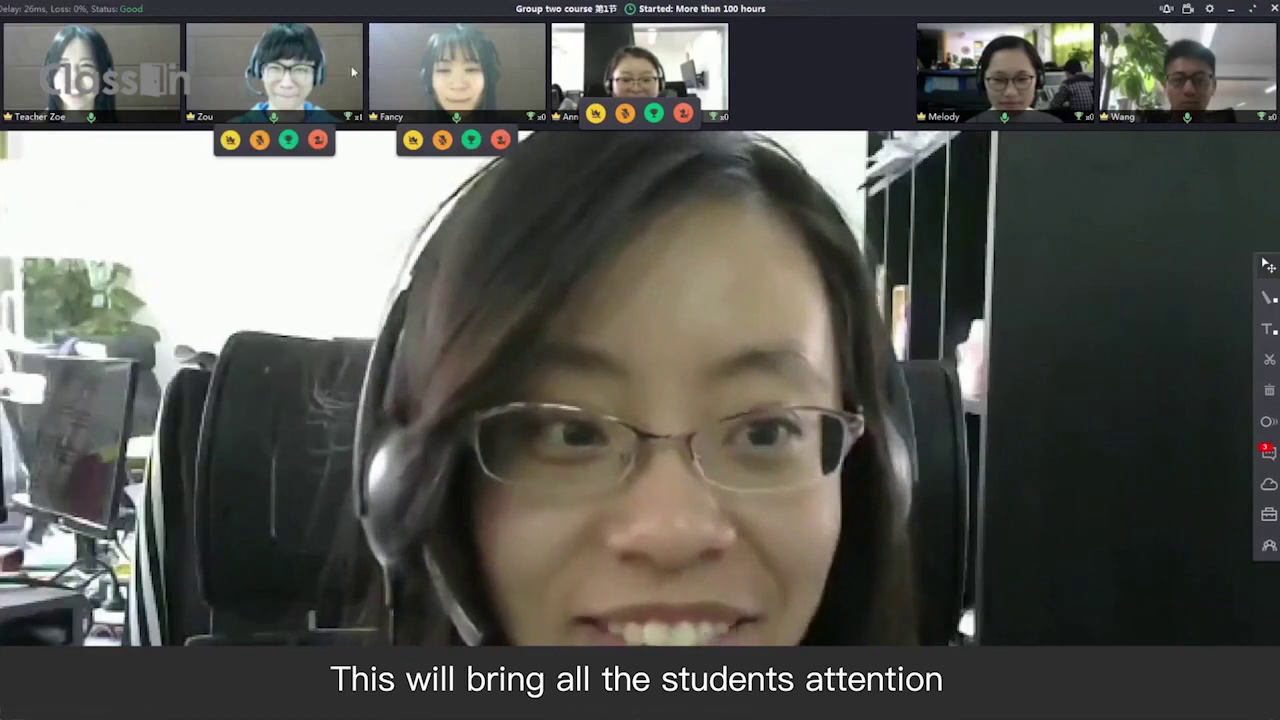
mouse_move(468, 80)
left_click_drag(468, 80, 406, 206)
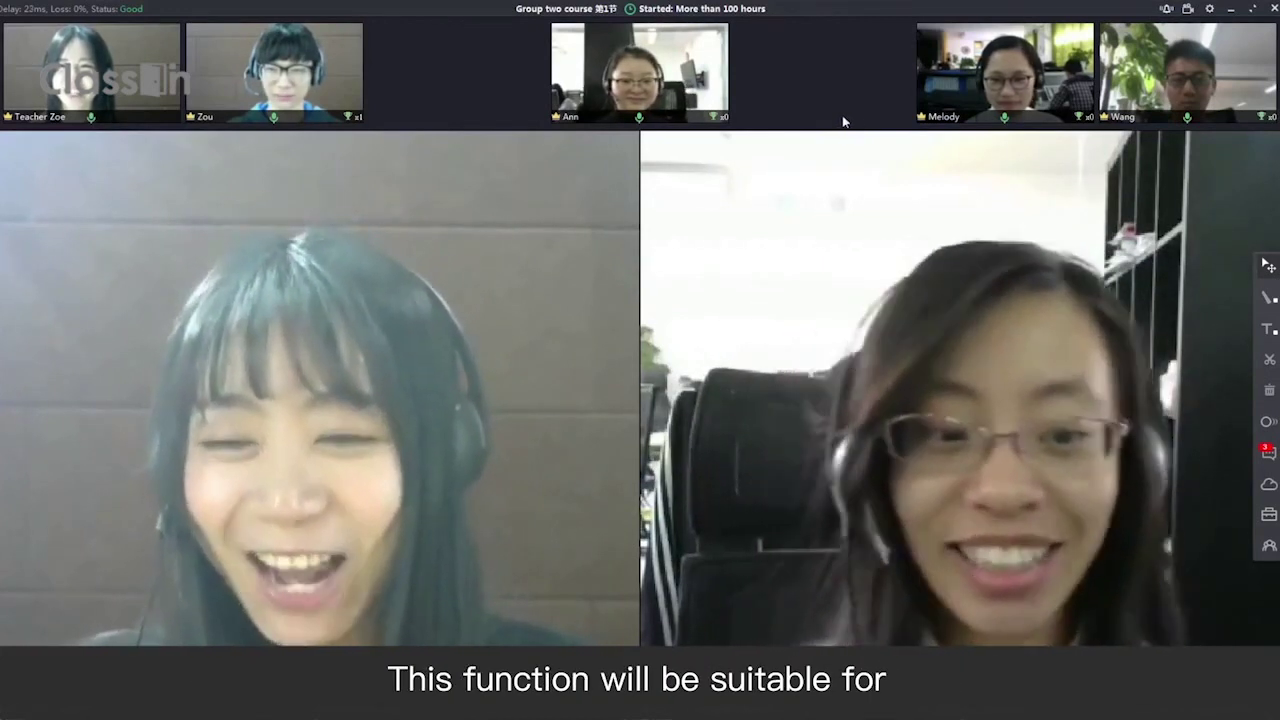
double_click(677, 87)
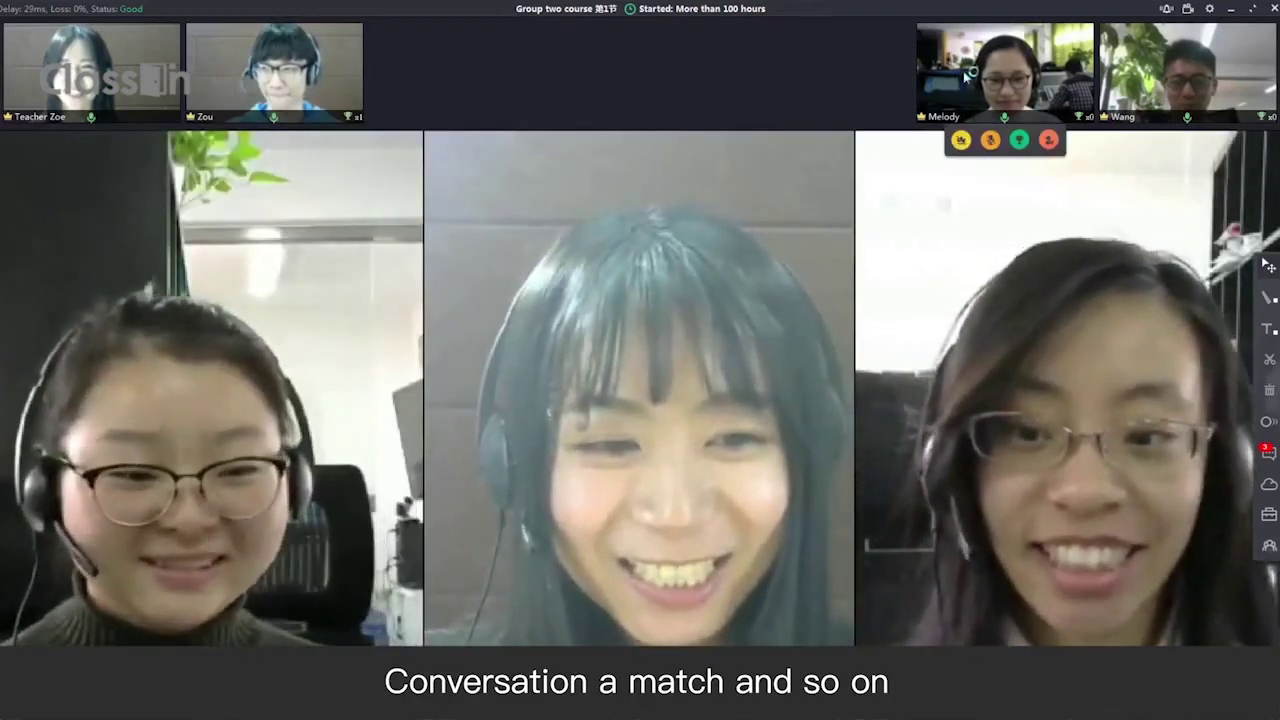
double_click(963, 71)
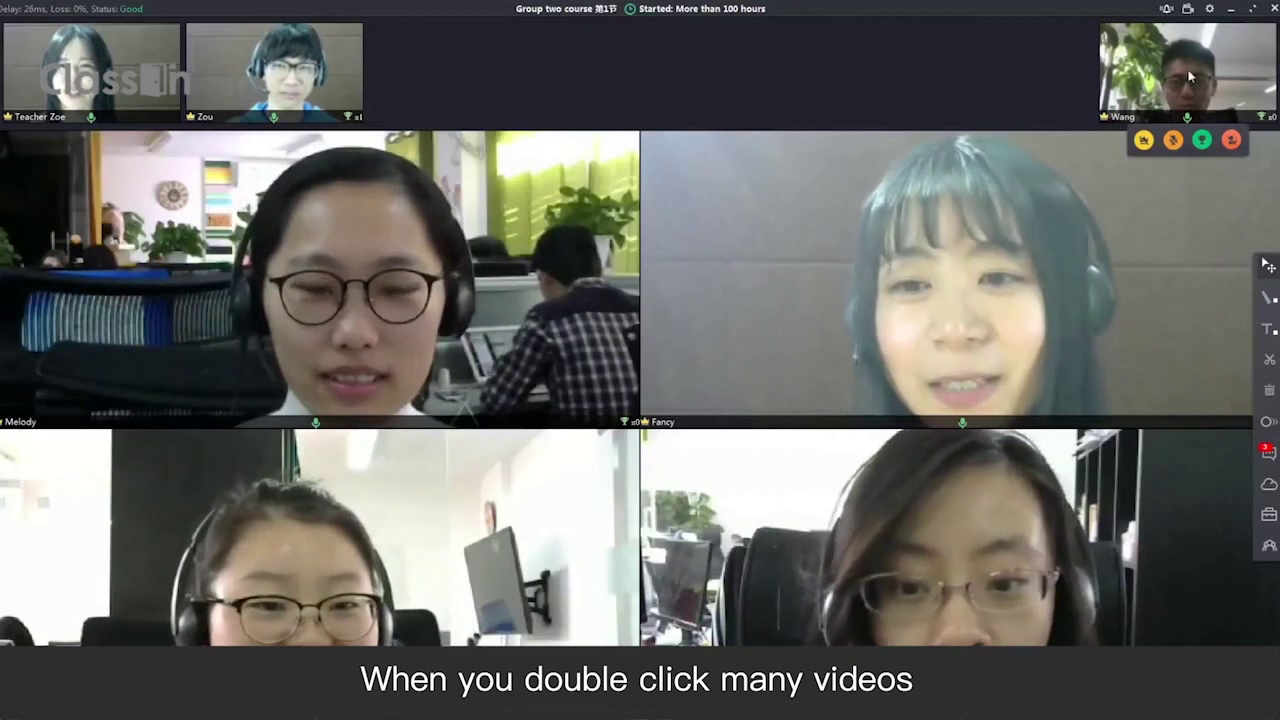
double_click(1187, 76)
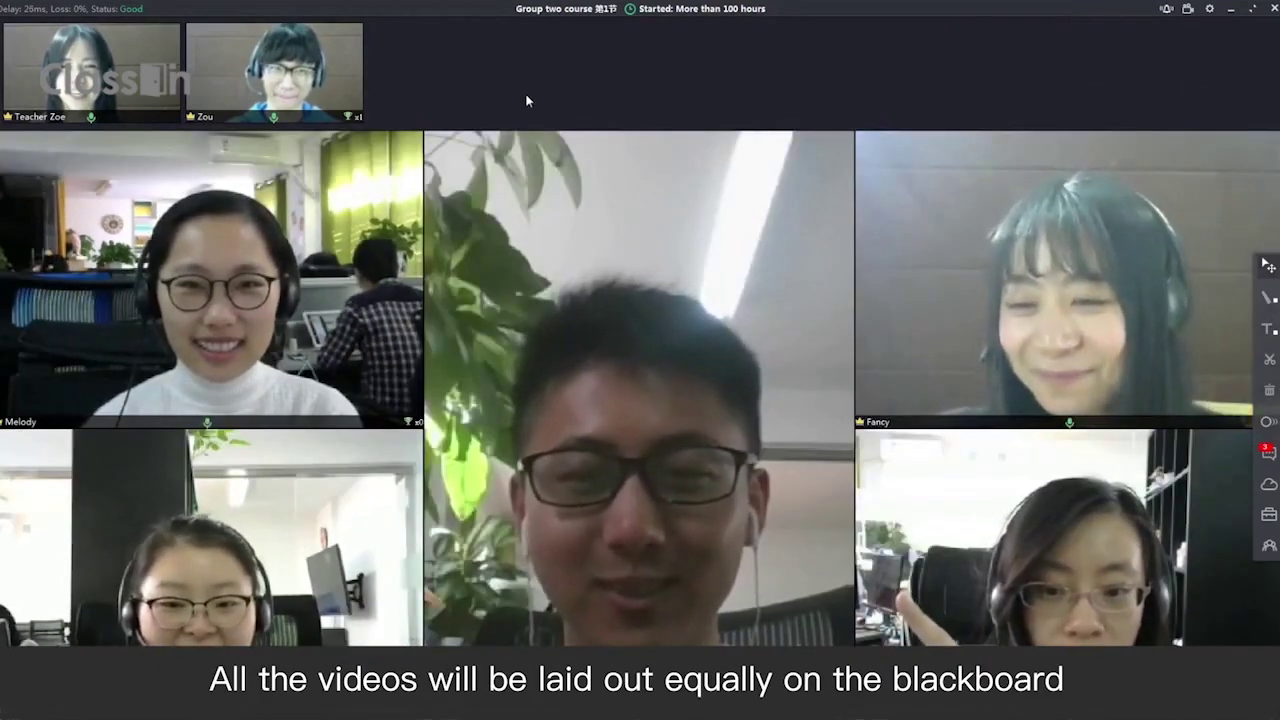
double_click(281, 66)
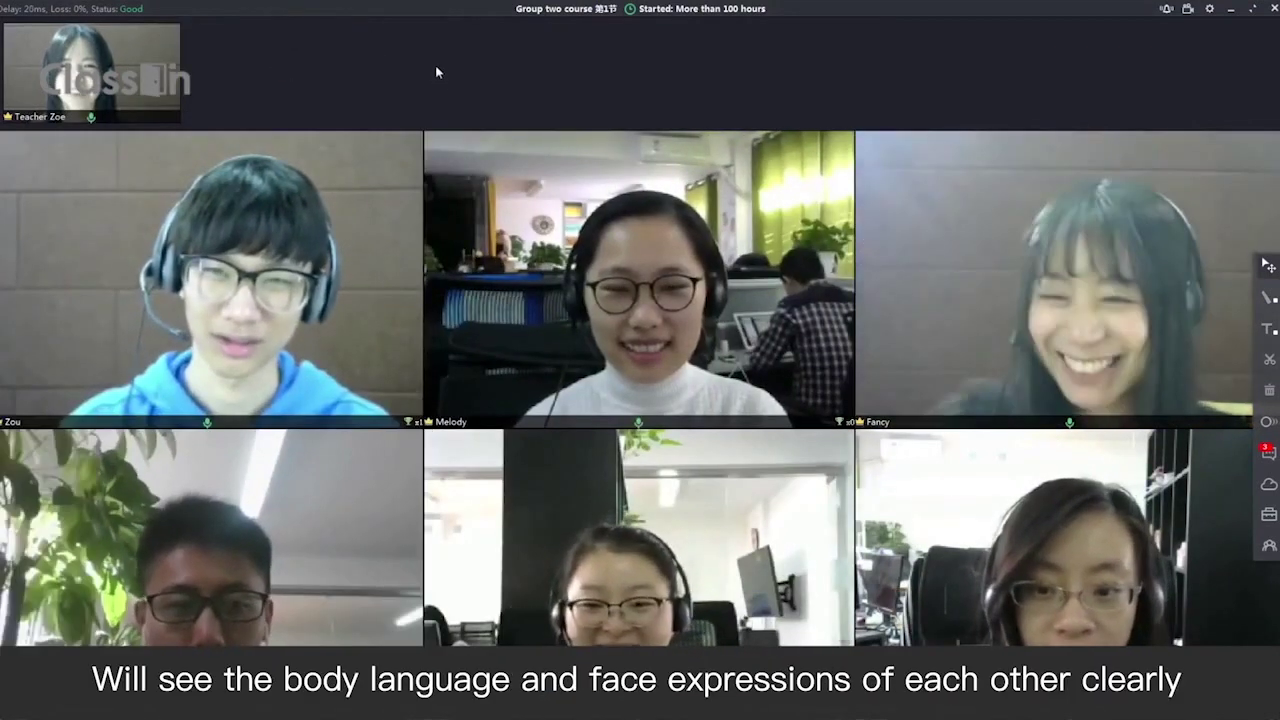
double_click(136, 72)
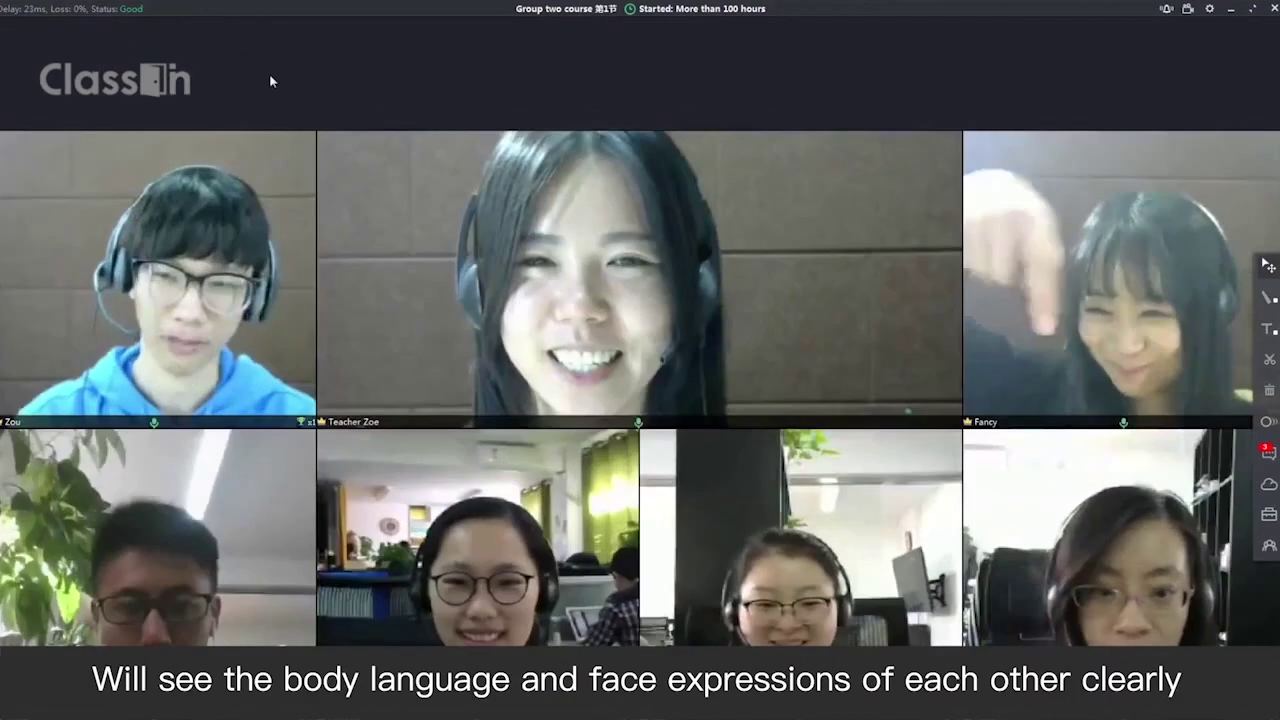
mouse_move(598, 146)
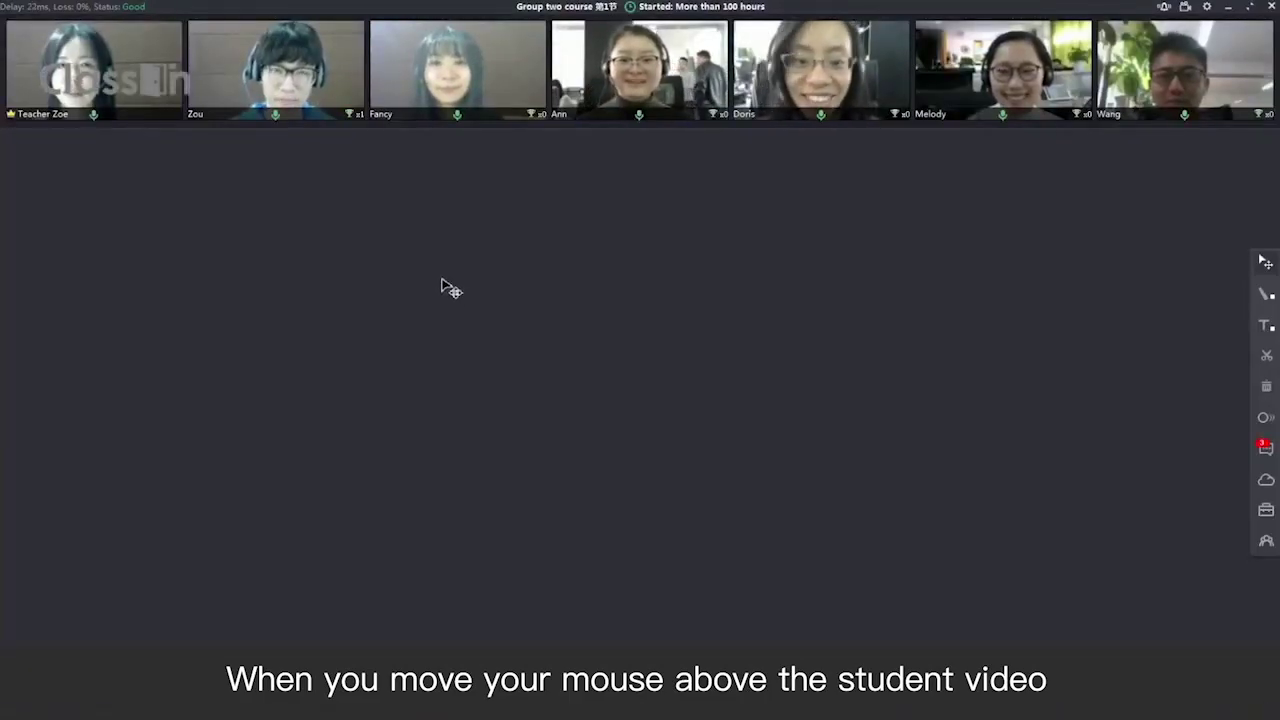
Step: Grant a student whiteboard permission with the crown (Authorize) button on their video tile
mouse_move(454, 122)
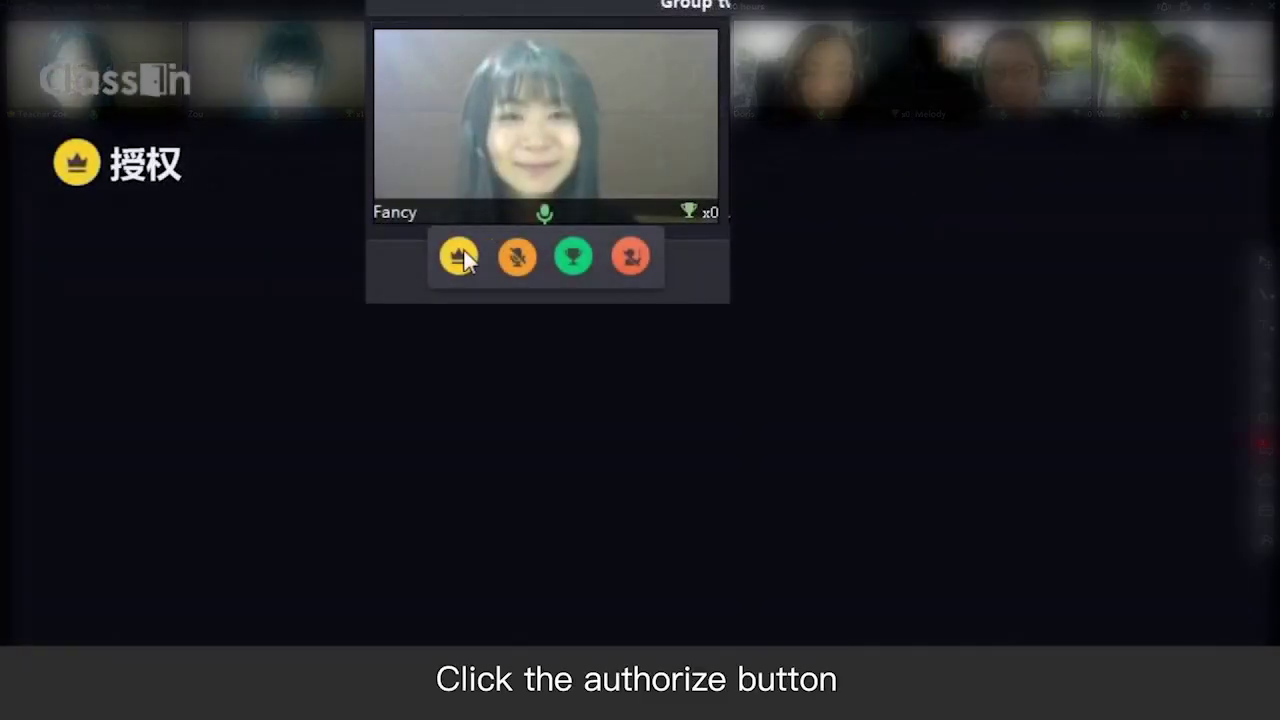
left_click(413, 136)
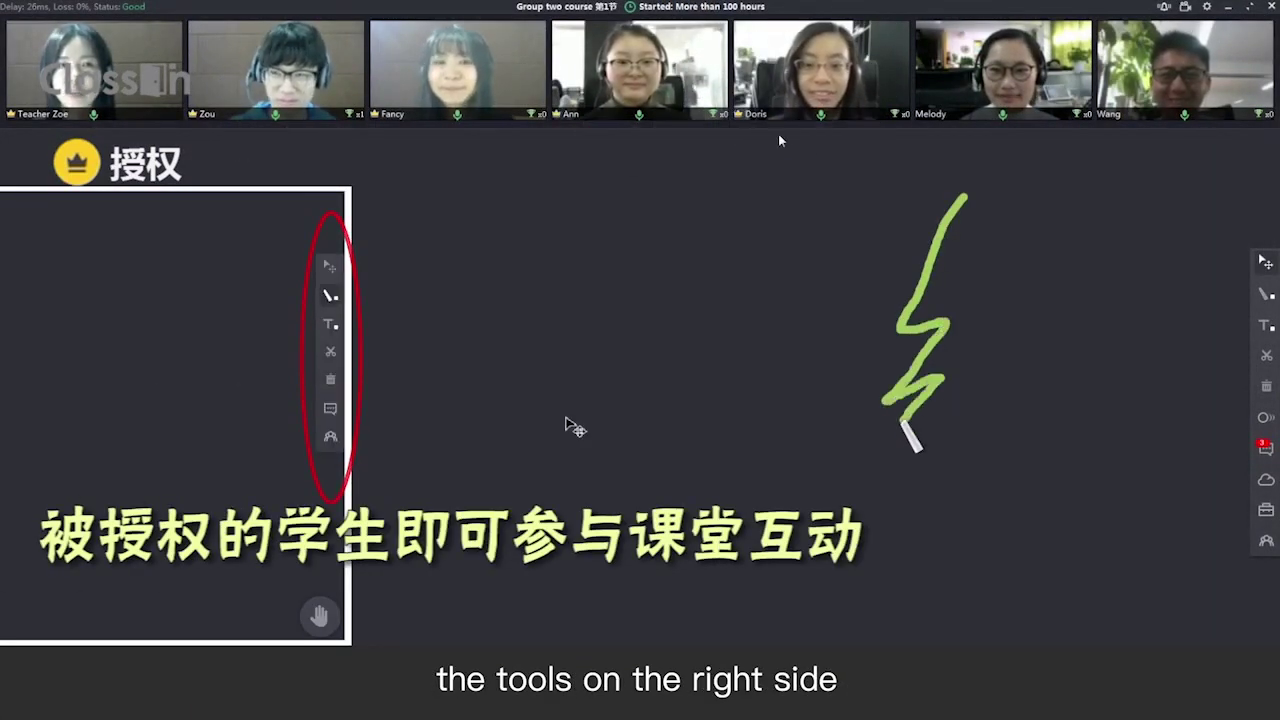
mouse_move(1200, 110)
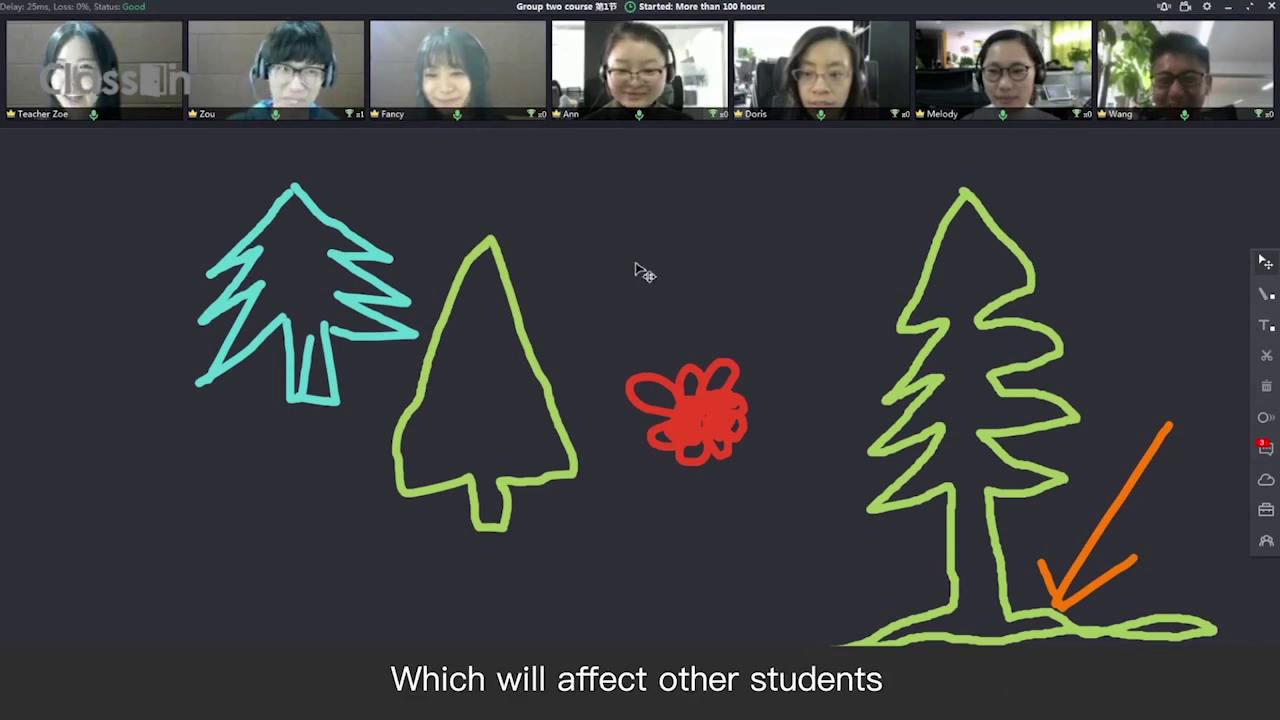
mouse_move(354, 140)
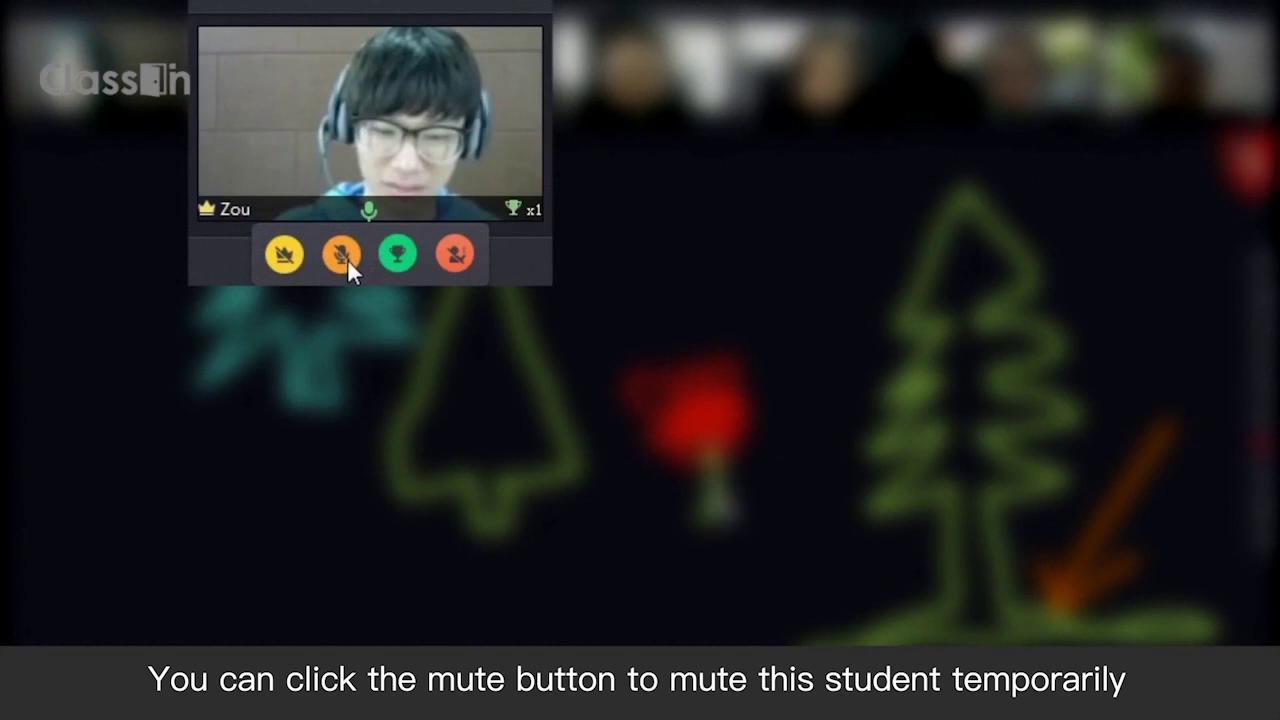
left_click(347, 258)
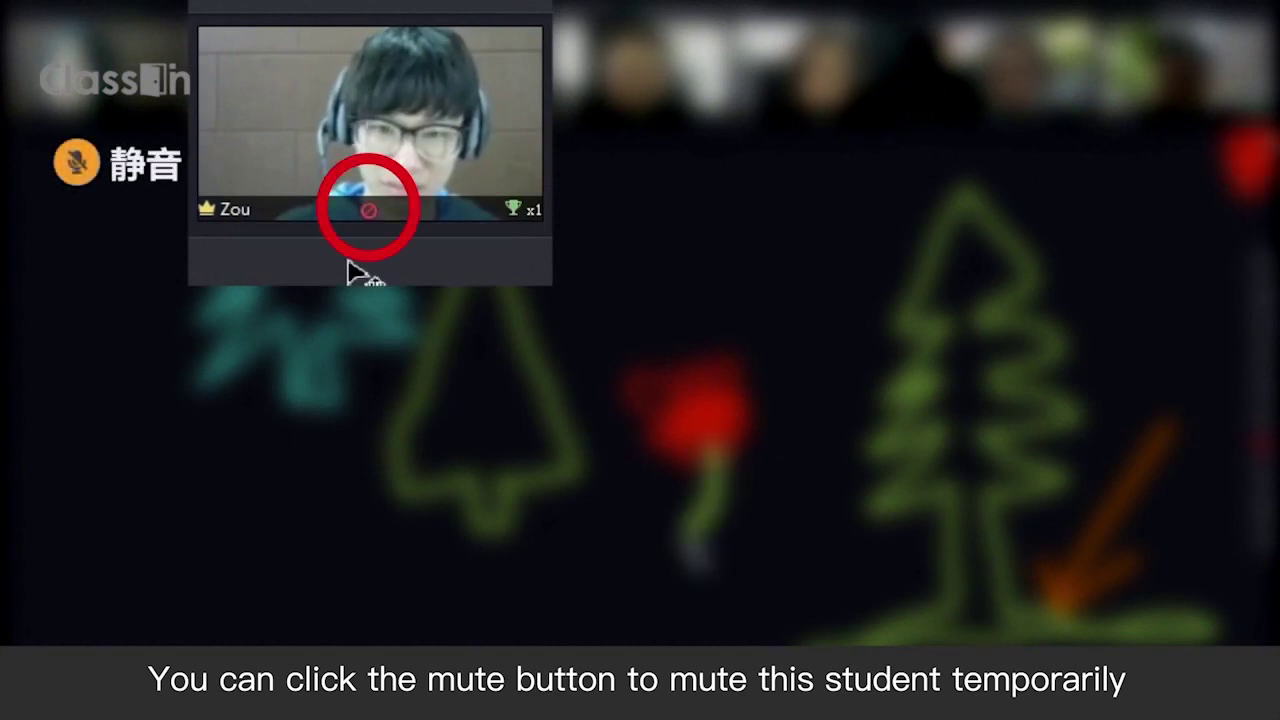
mouse_move(366, 174)
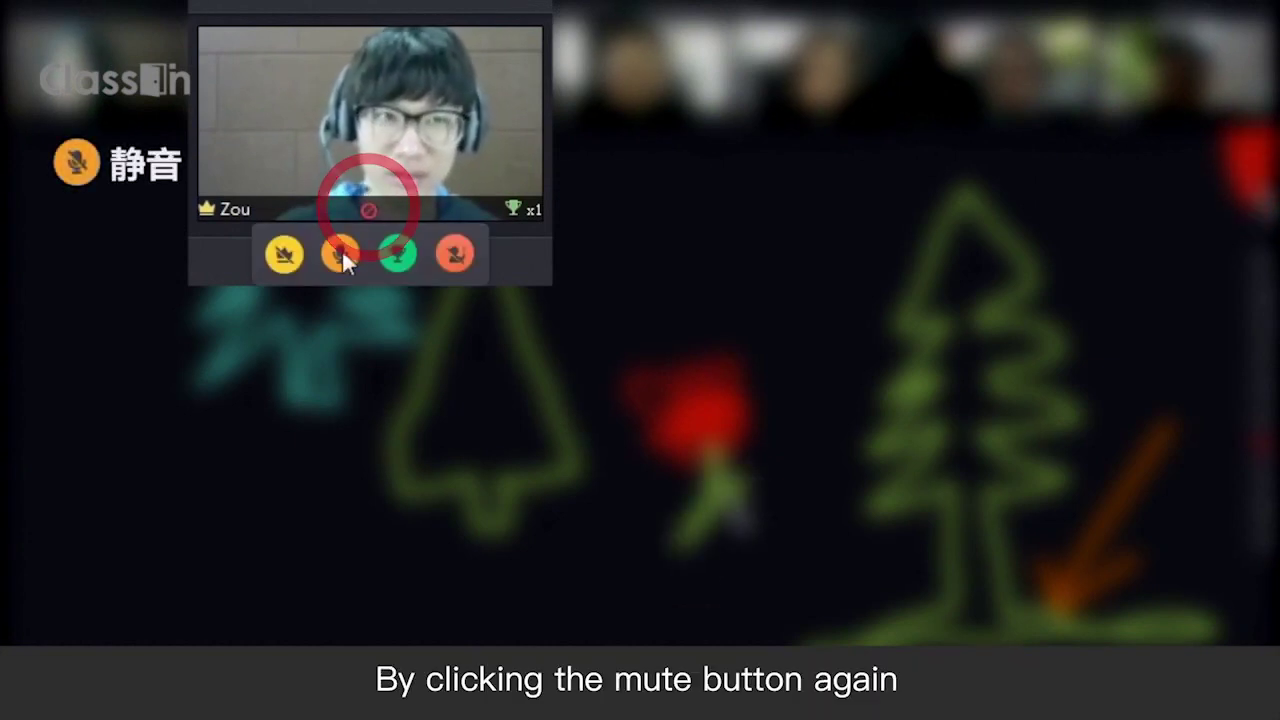
left_click(340, 257)
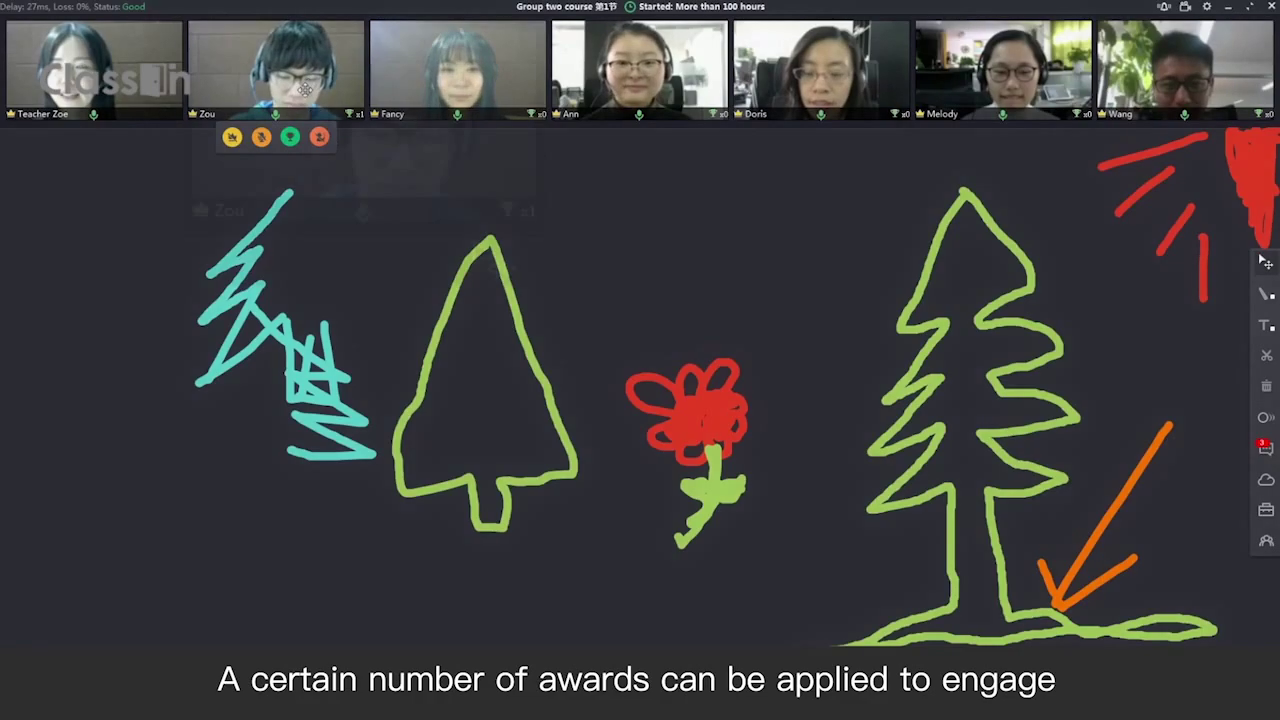
Step: Award a trophy to each of five students in turn from their Reward buttons
mouse_move(413, 186)
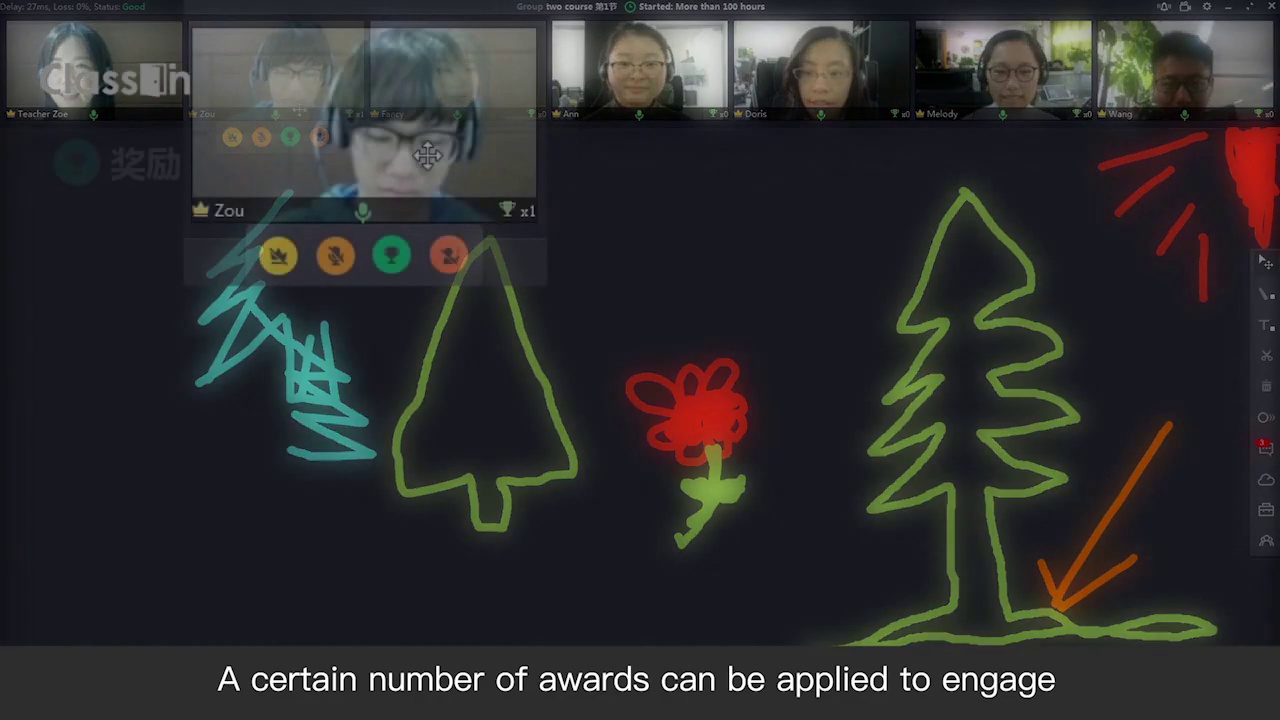
left_click(400, 252)
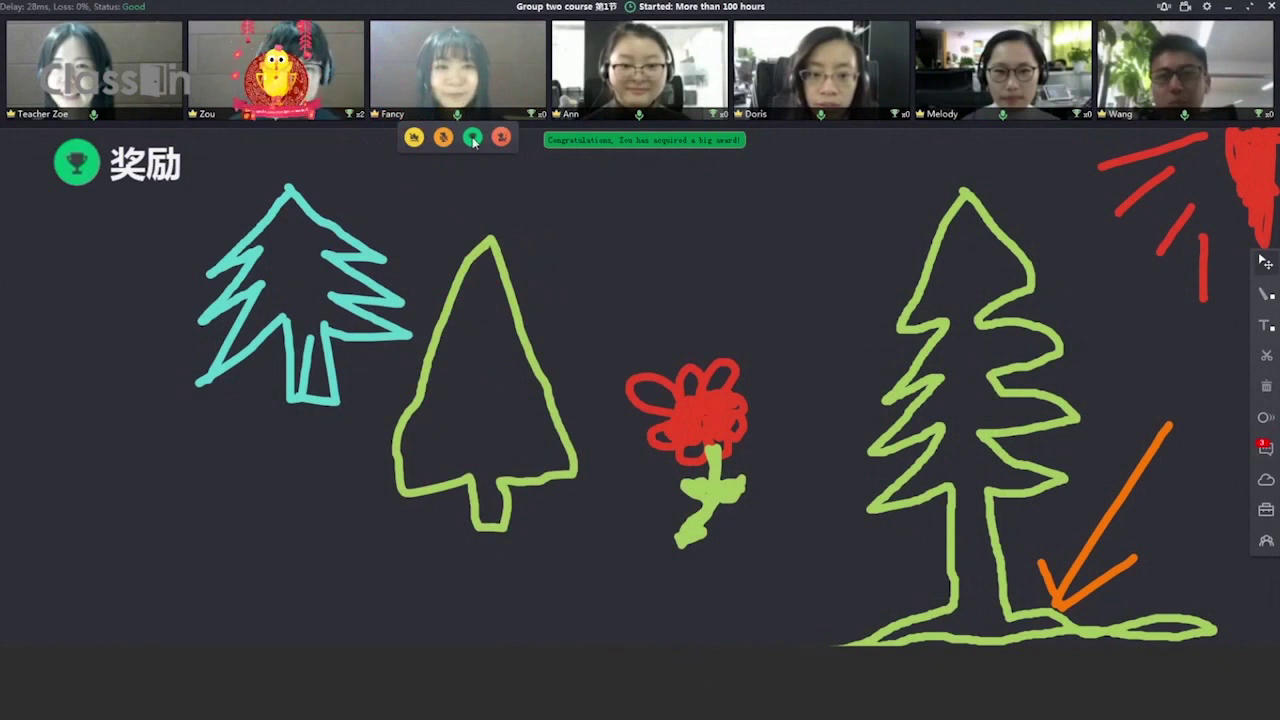
left_click(655, 137)
mouse_move(853, 95)
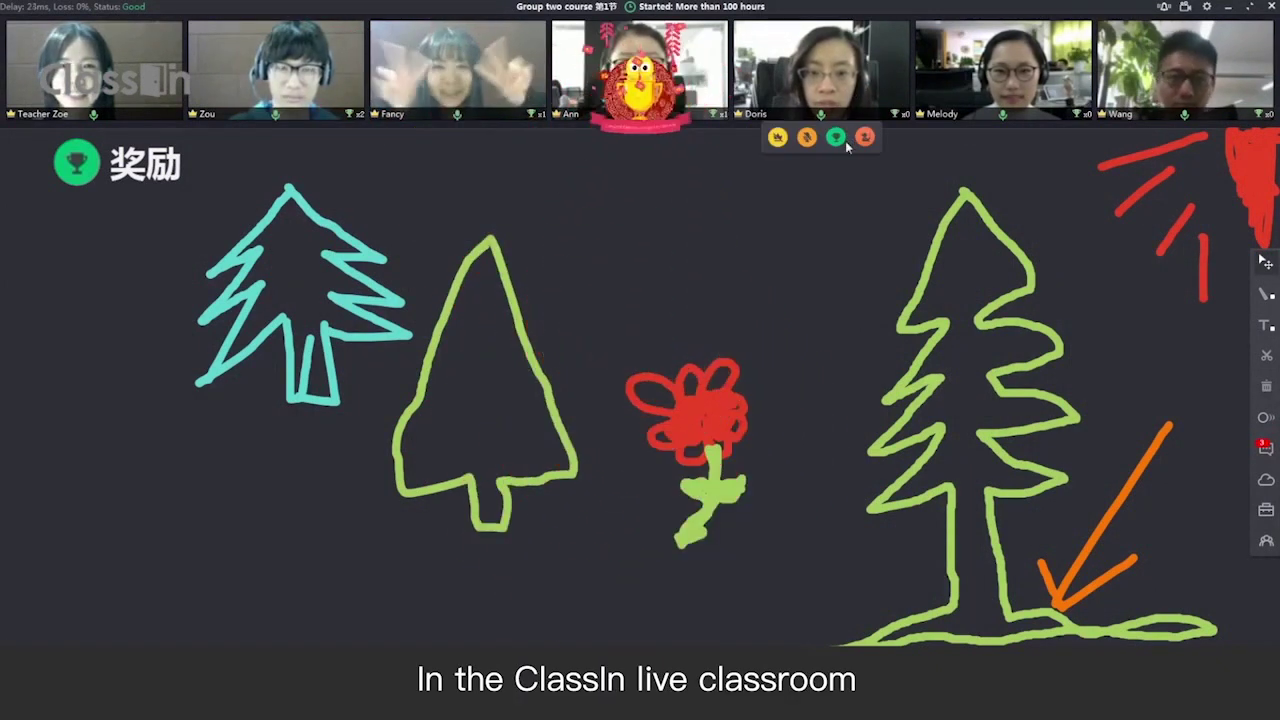
left_click(838, 138)
left_click(1018, 138)
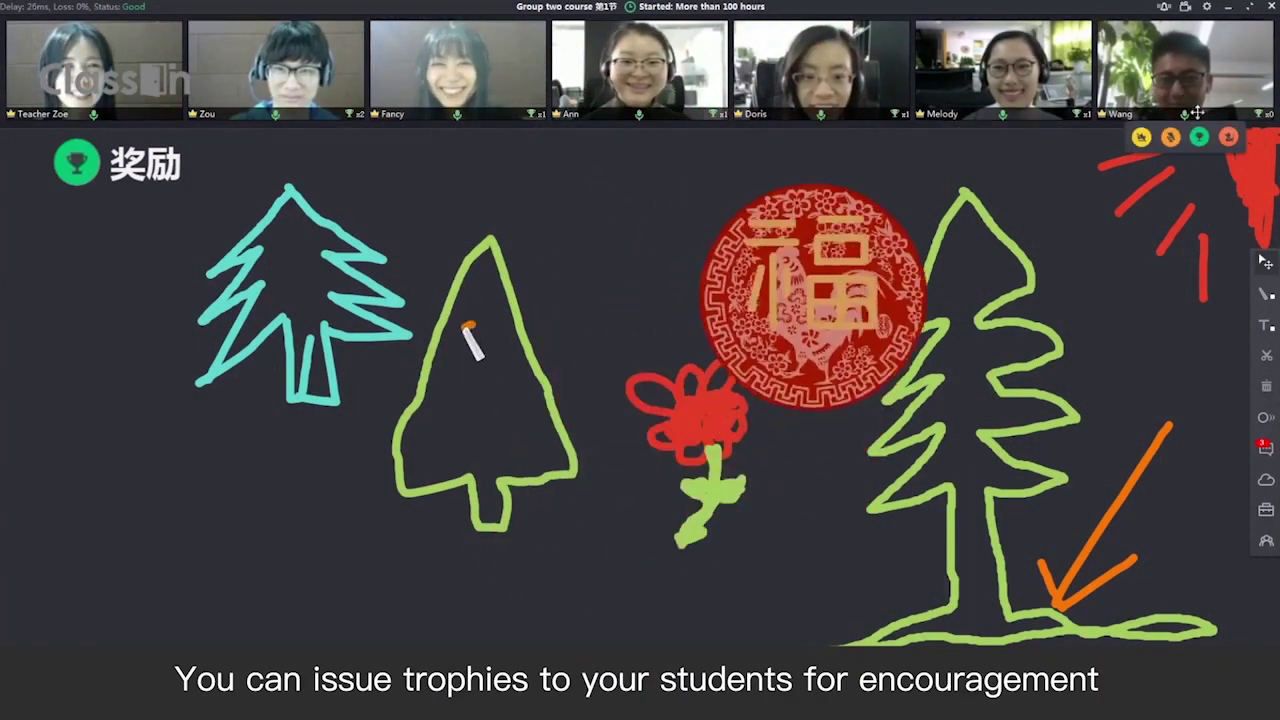
left_click(1200, 138)
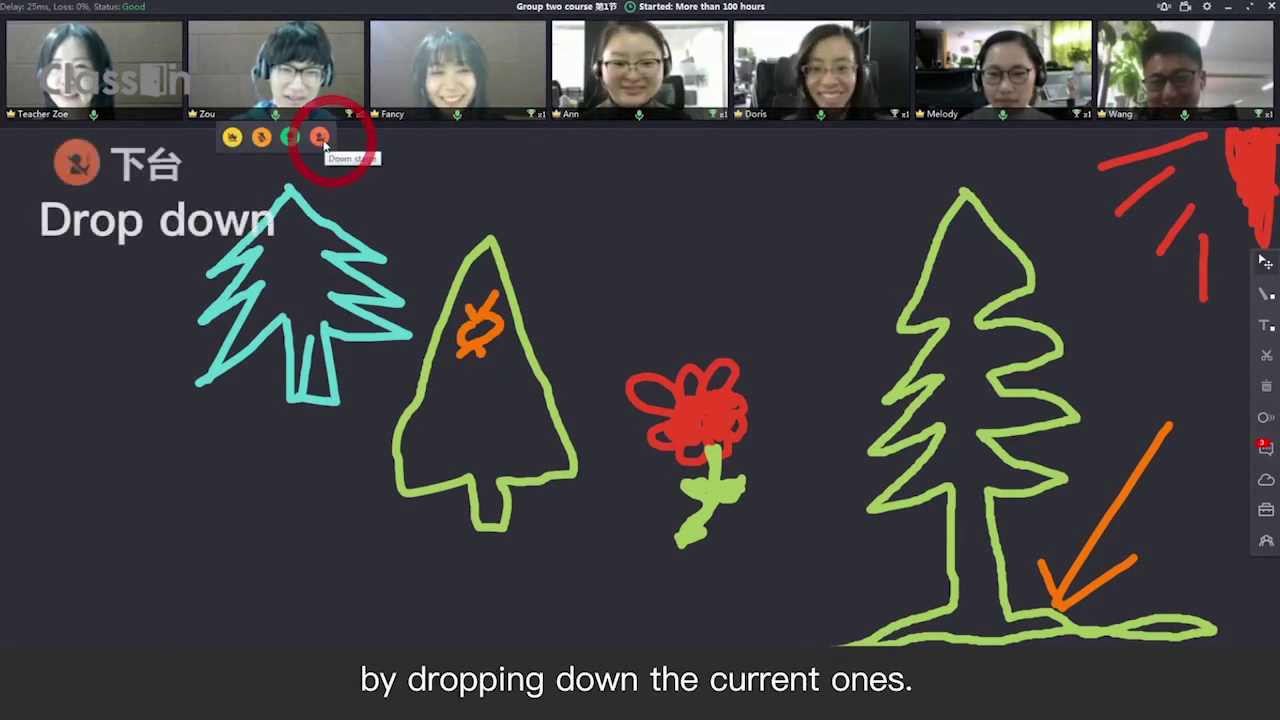
Step: Take two students off stage, then put both back on stage from the Roster
left_click(322, 143)
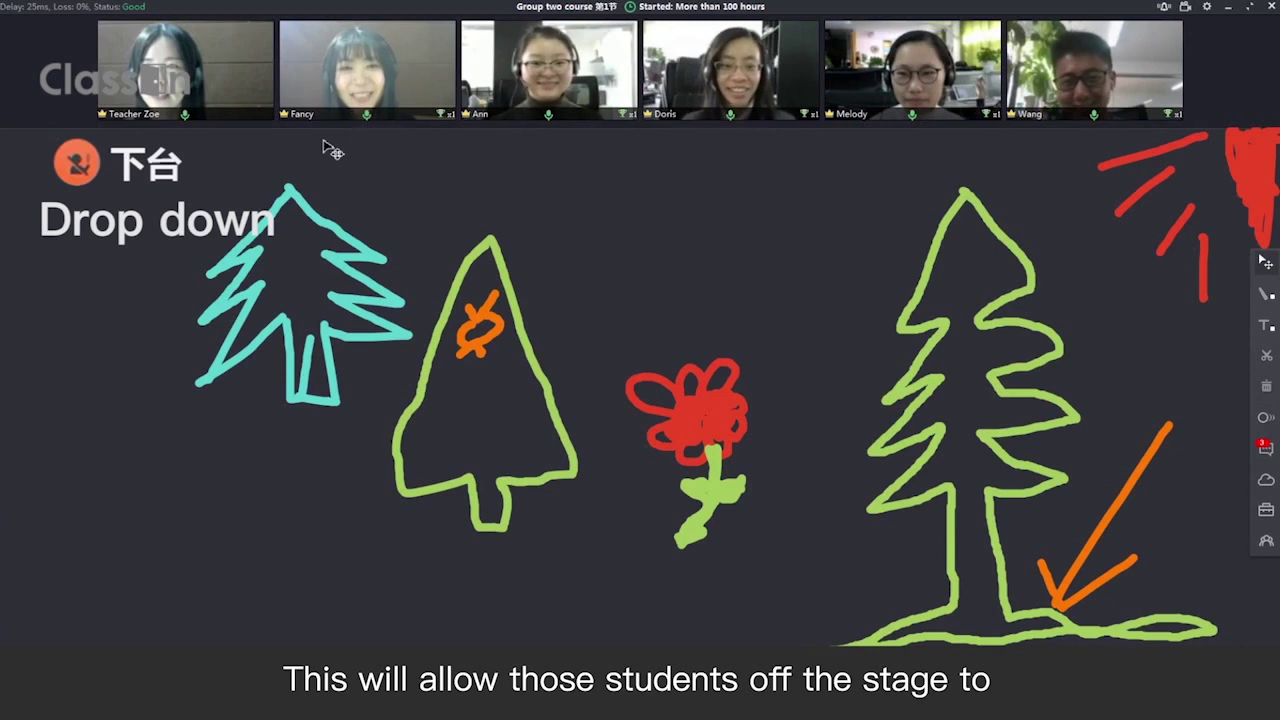
left_click(420, 133)
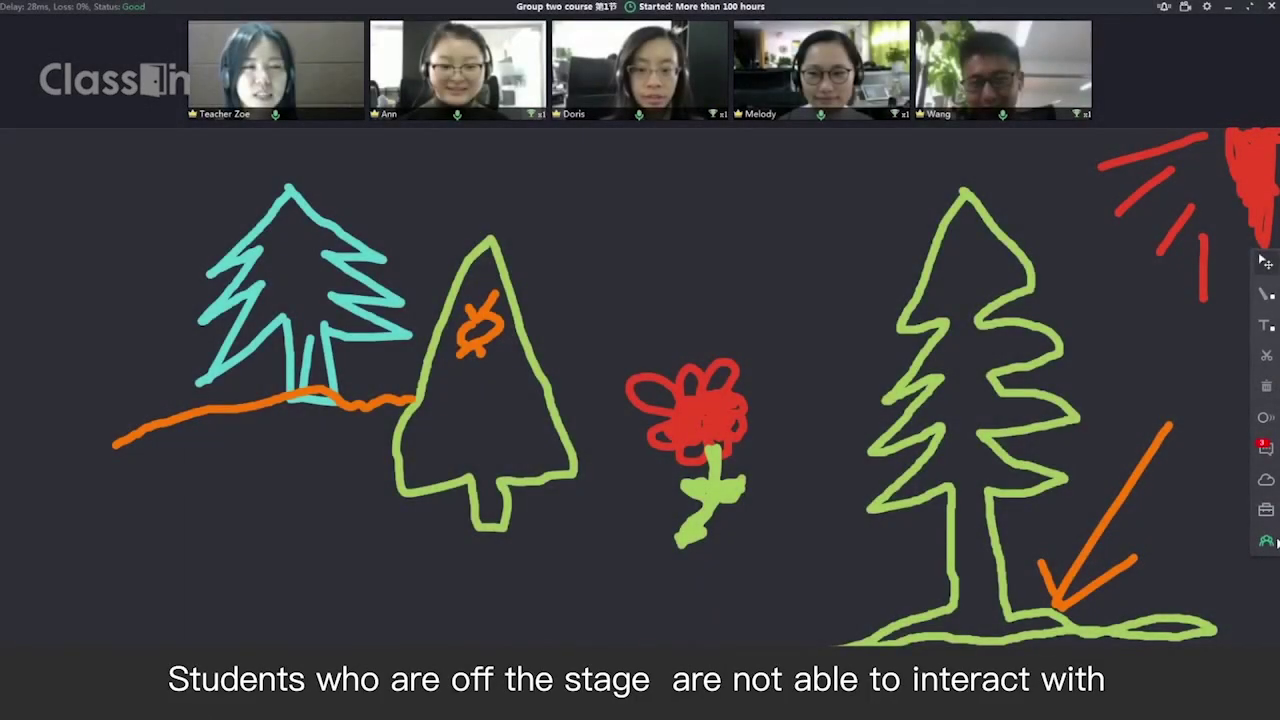
left_click(1270, 542)
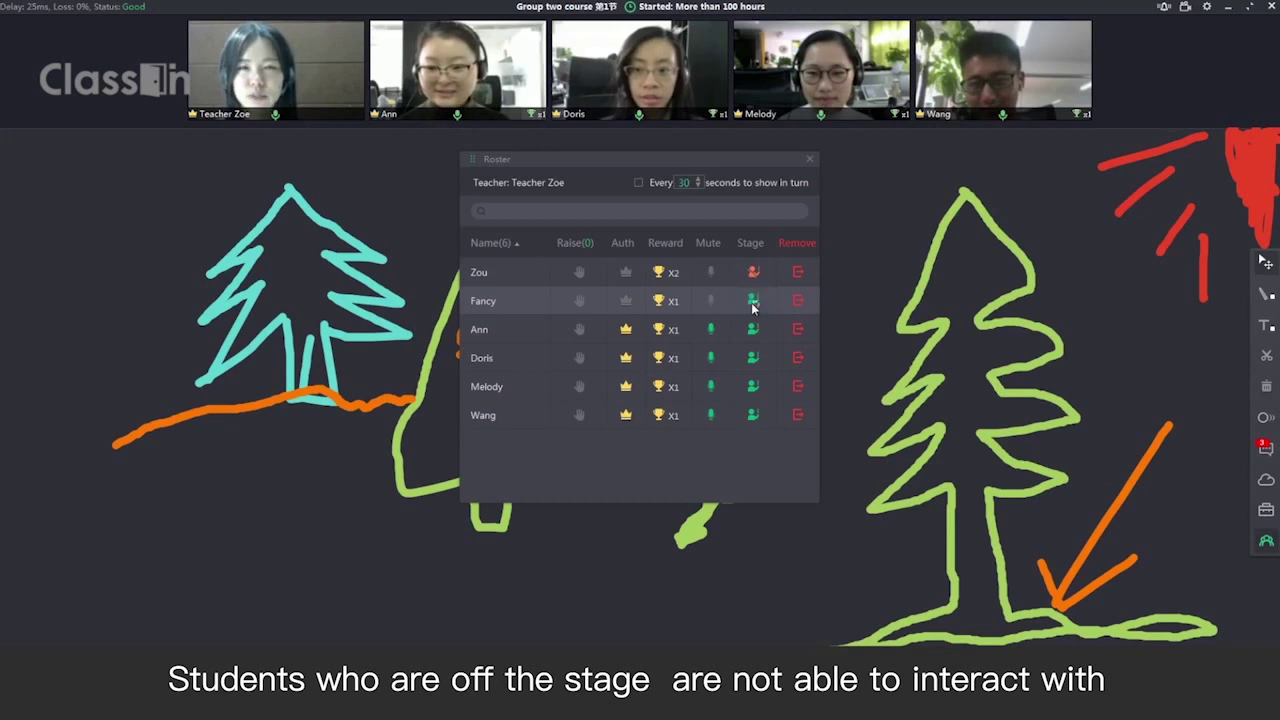
left_click(753, 302)
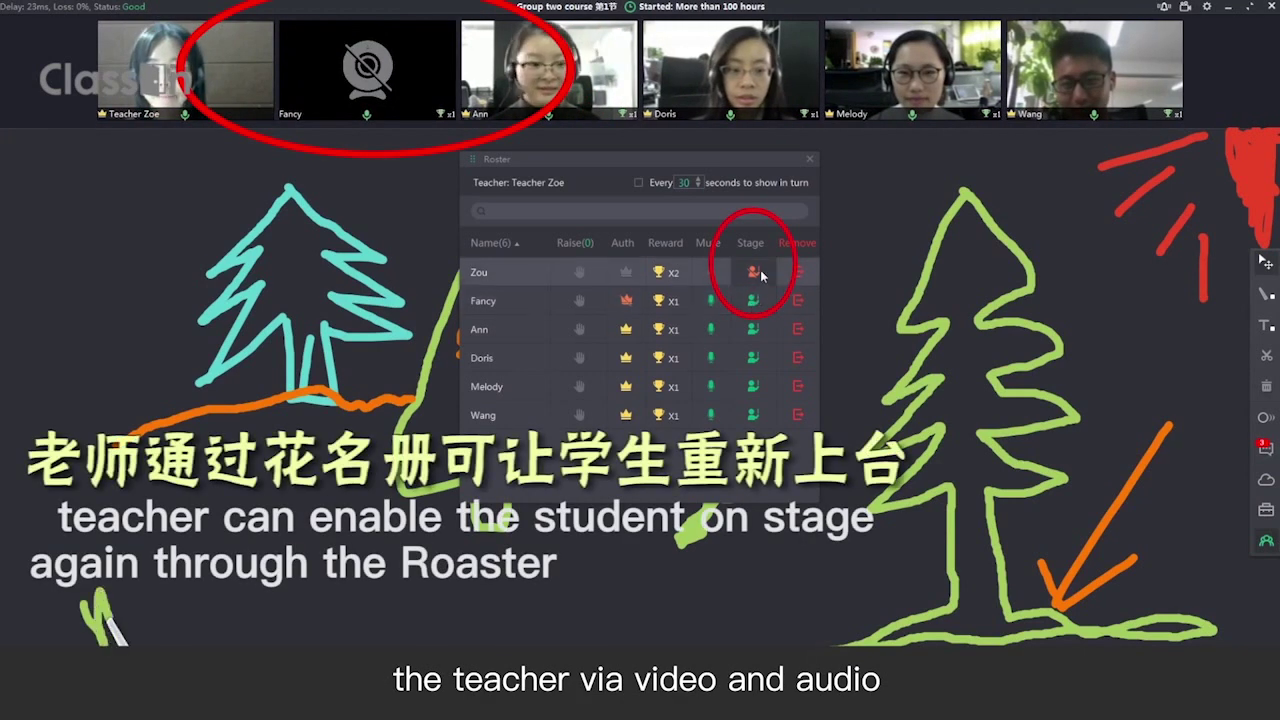
left_click(758, 274)
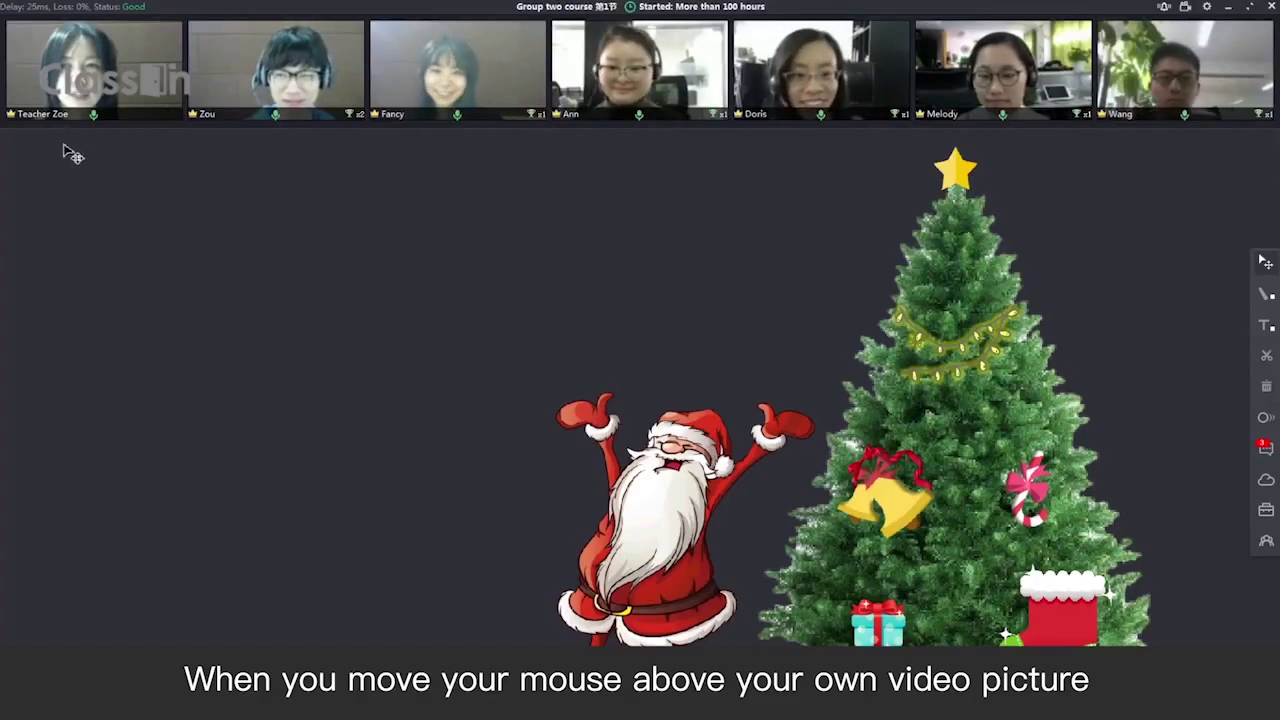
Step: Return all scattered videos to the top row with the video-reset button on your own tile
mouse_move(75, 95)
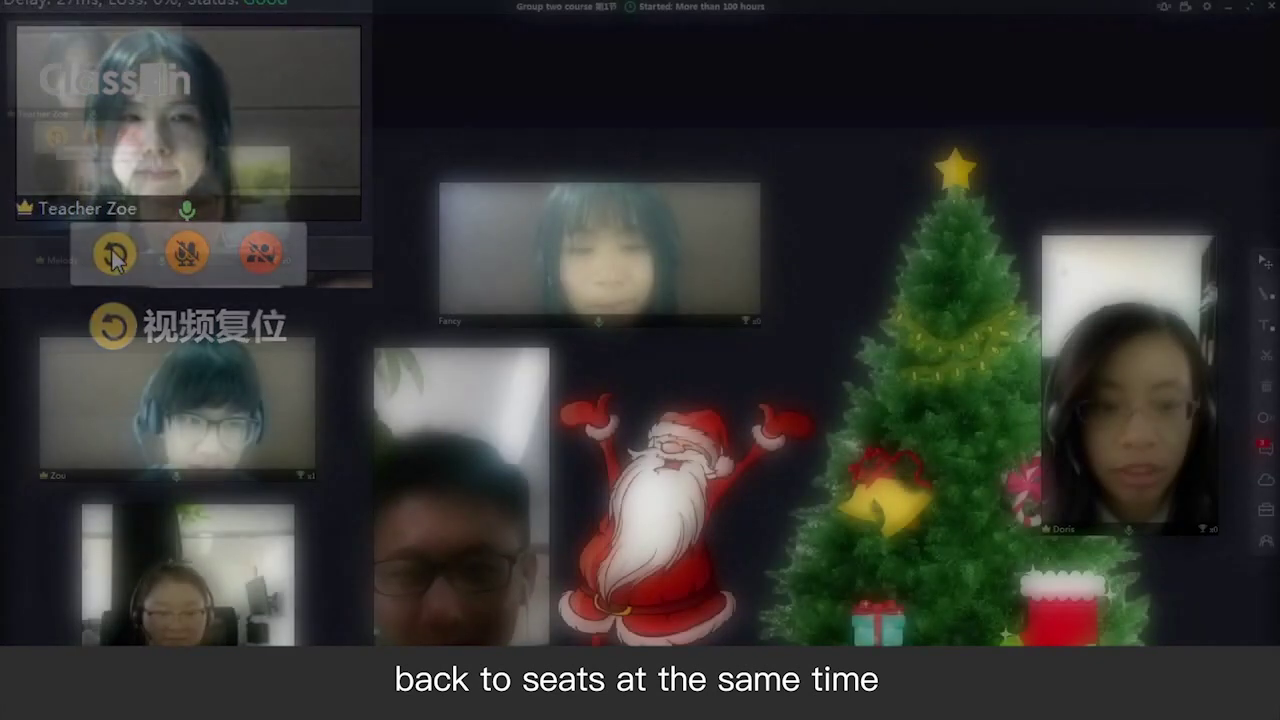
left_click(111, 249)
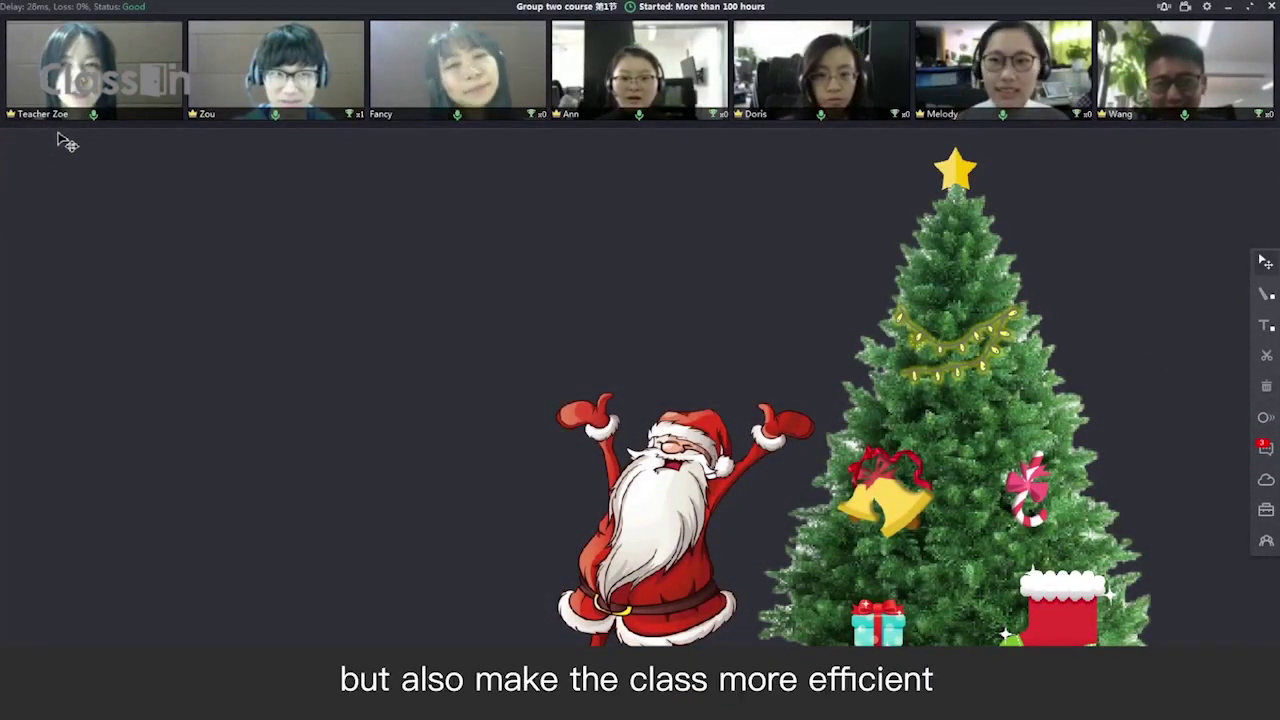
mouse_move(72, 143)
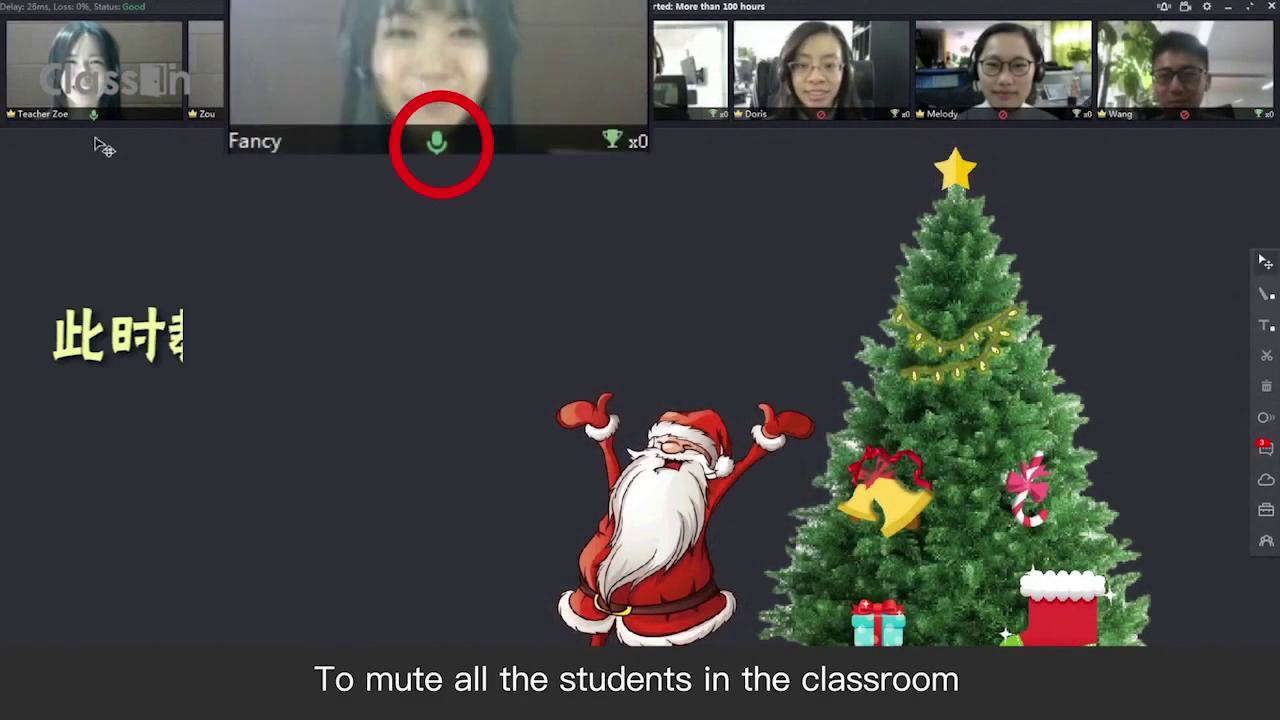
Step: Turn on Mute All for the students, then withdraw it so everyone is unmuted
left_click(104, 147)
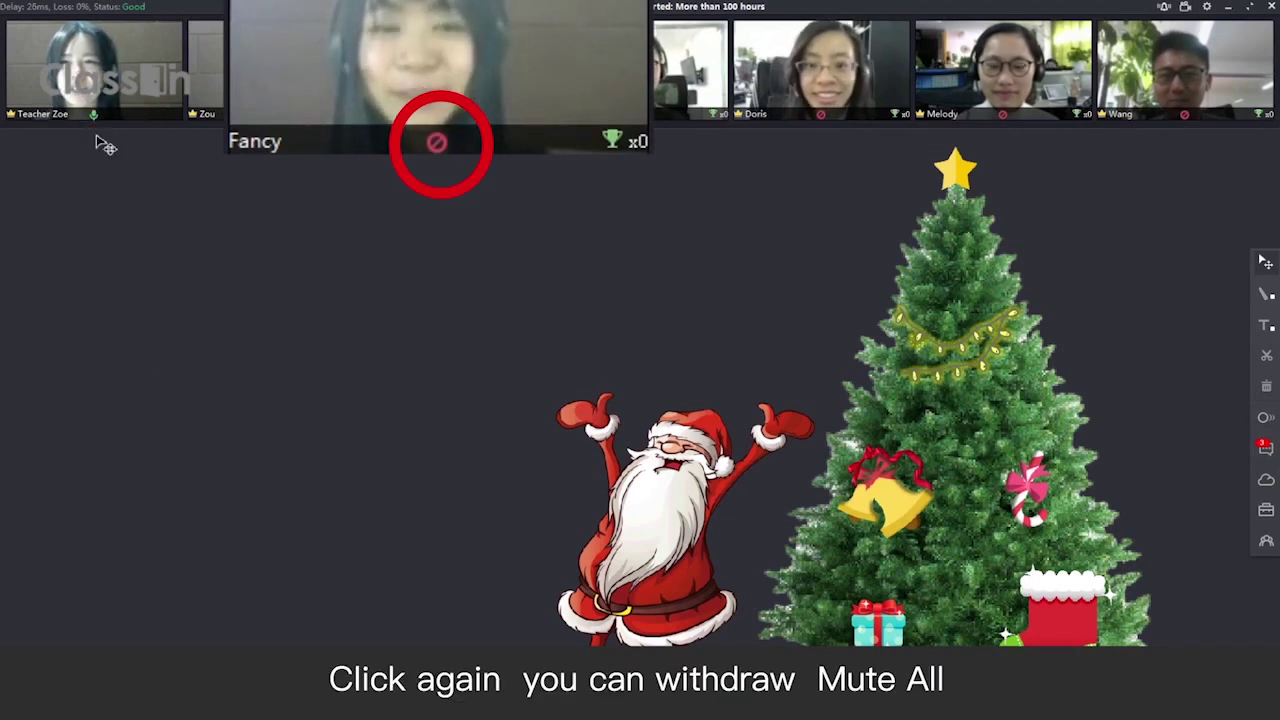
left_click(105, 147)
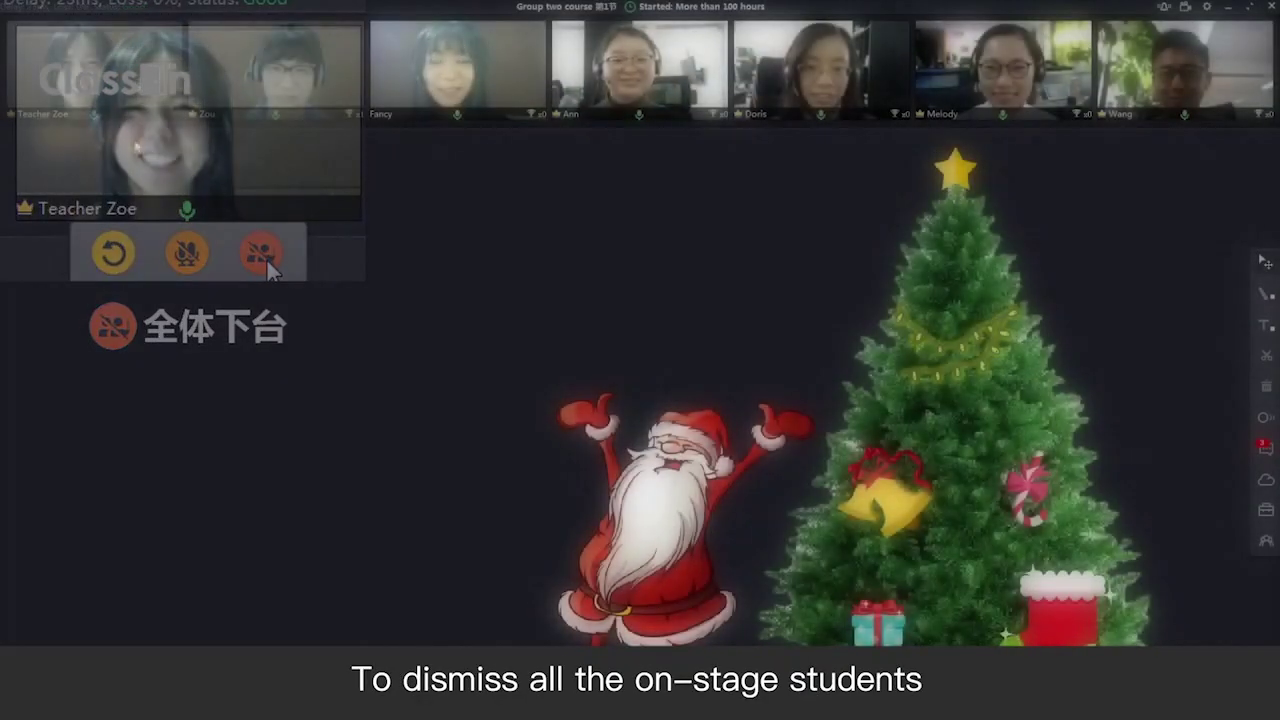
Step: Drop all students off stage, then restore each student to the stage from the Roster
left_click(262, 254)
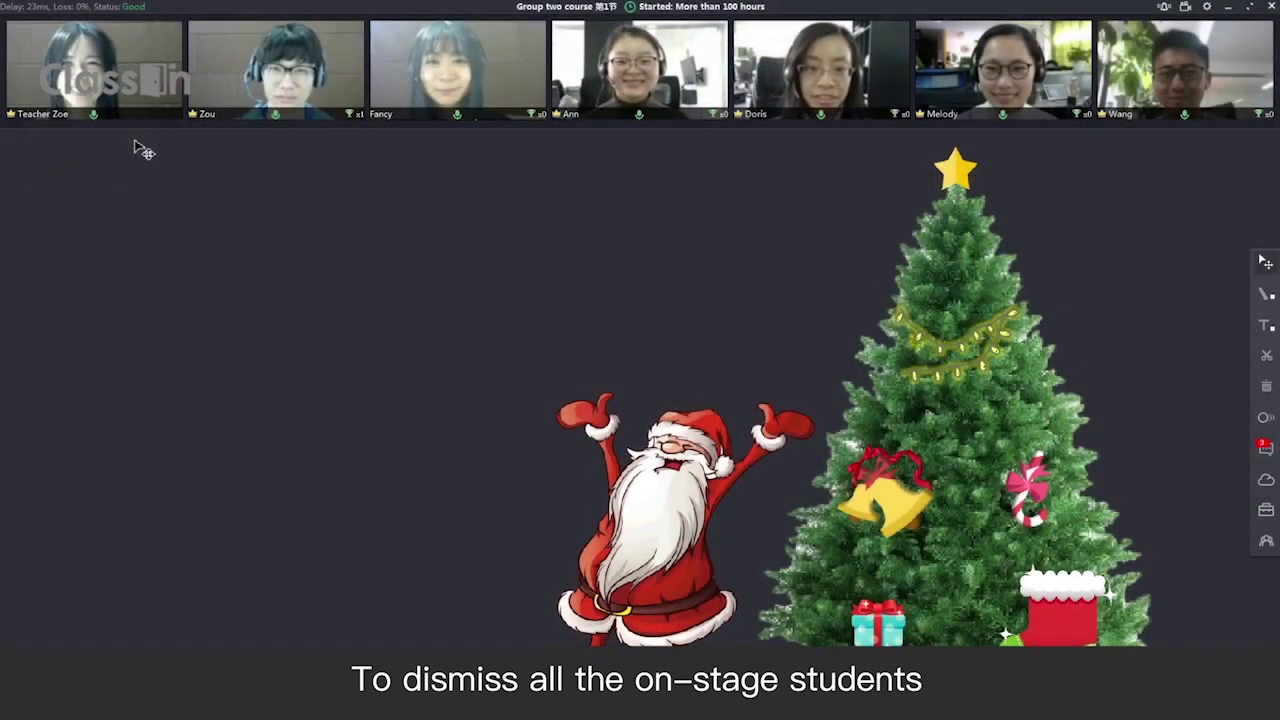
left_click(1266, 540)
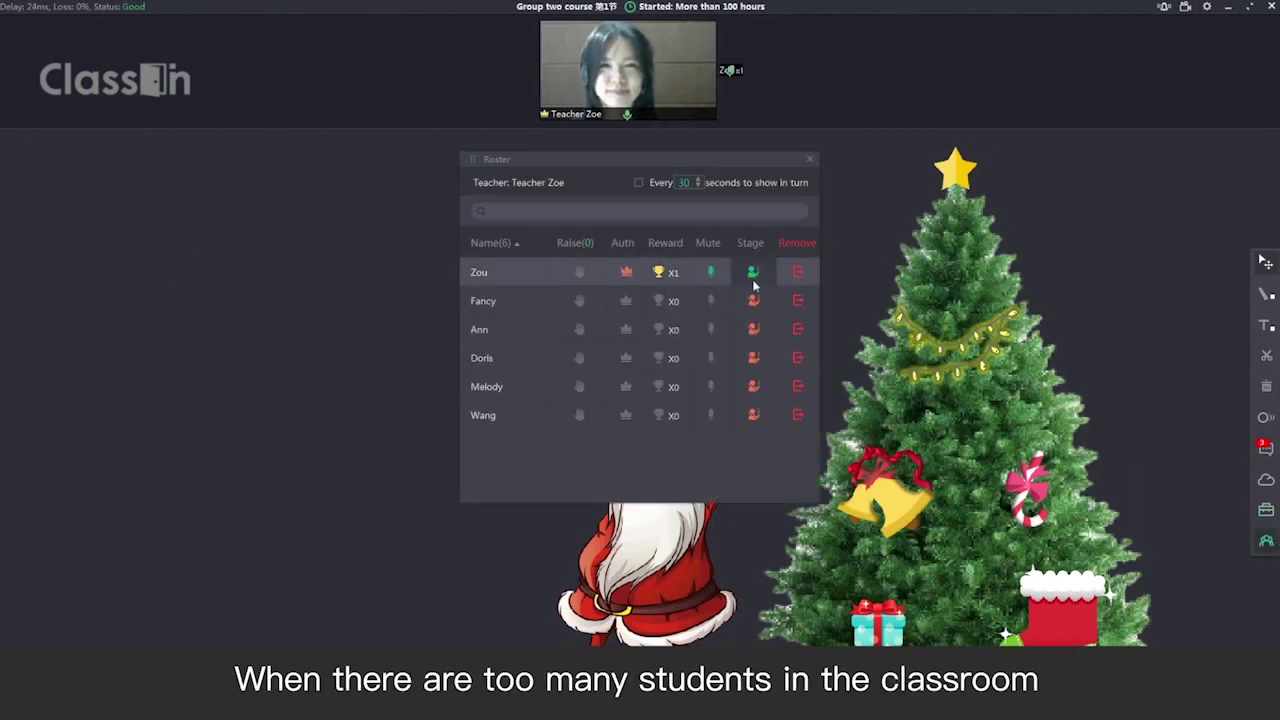
left_click(753, 300)
left_click(753, 329)
left_click(753, 357)
left_click(753, 386)
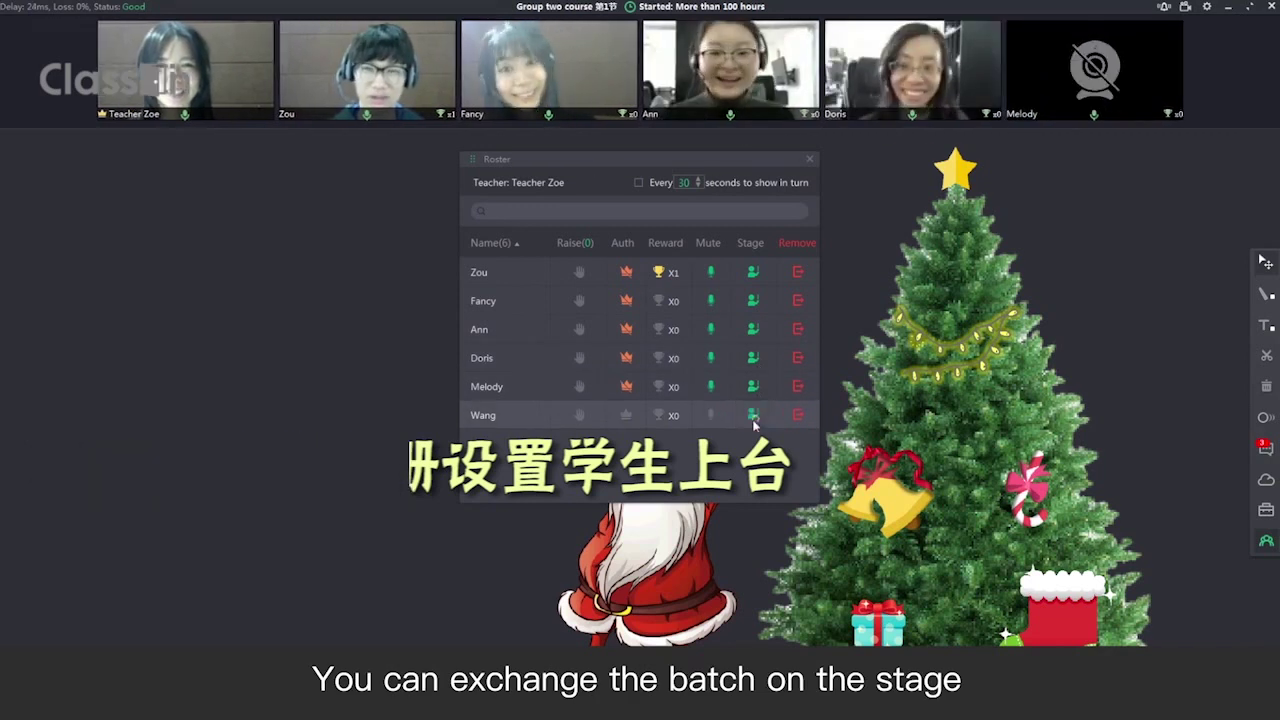
left_click(753, 416)
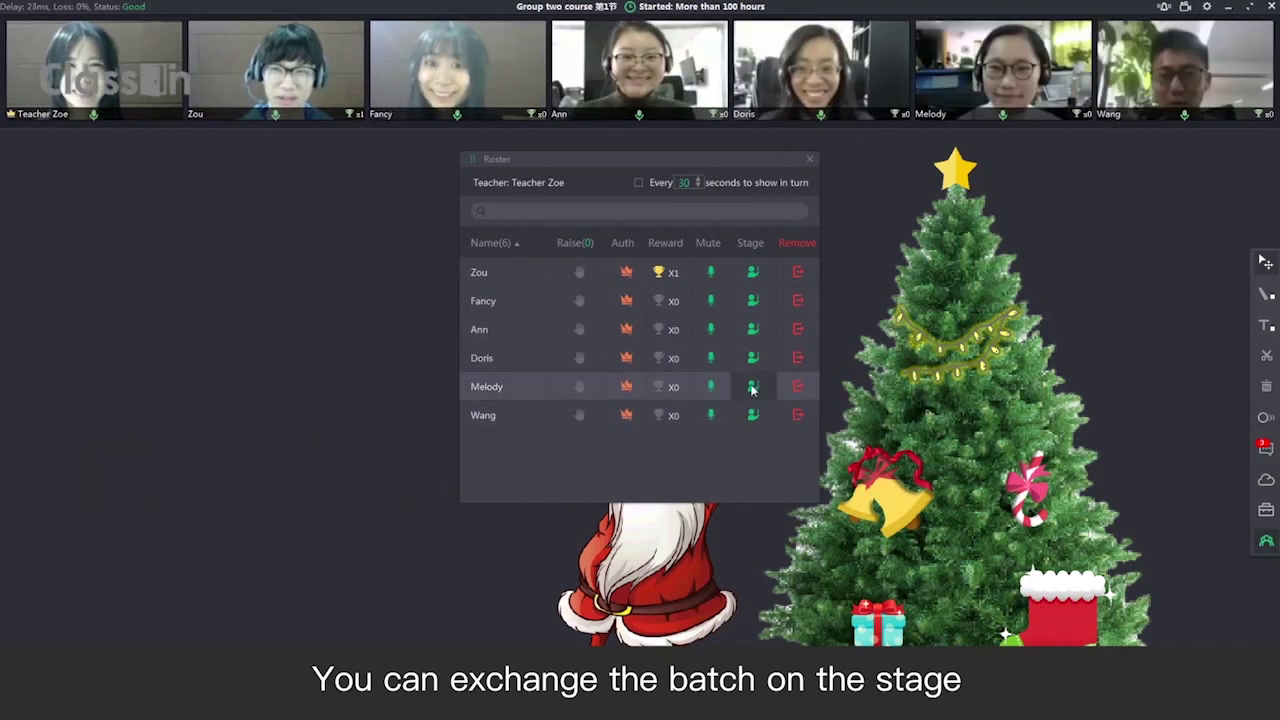
left_click(808, 159)
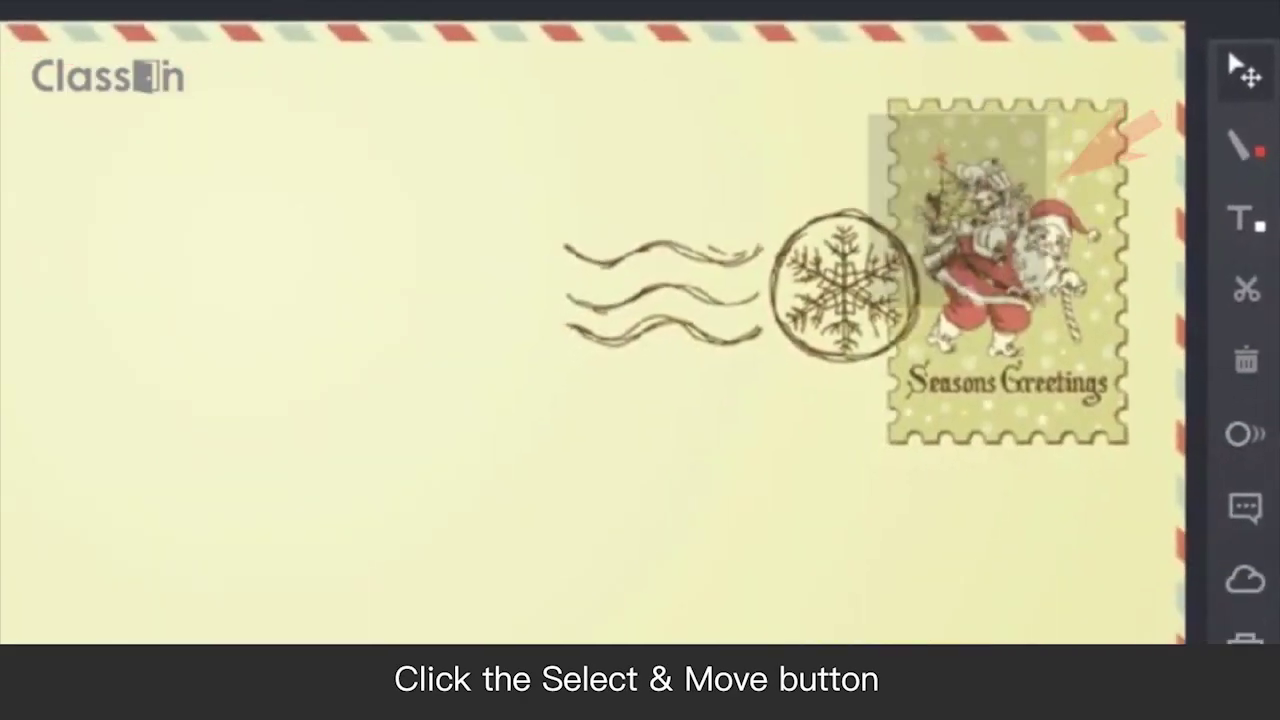
Step: Lower the Christmas tree, top it with a star, enlarge it, and place a gift at its base
left_click_drag(334, 318, 462, 588)
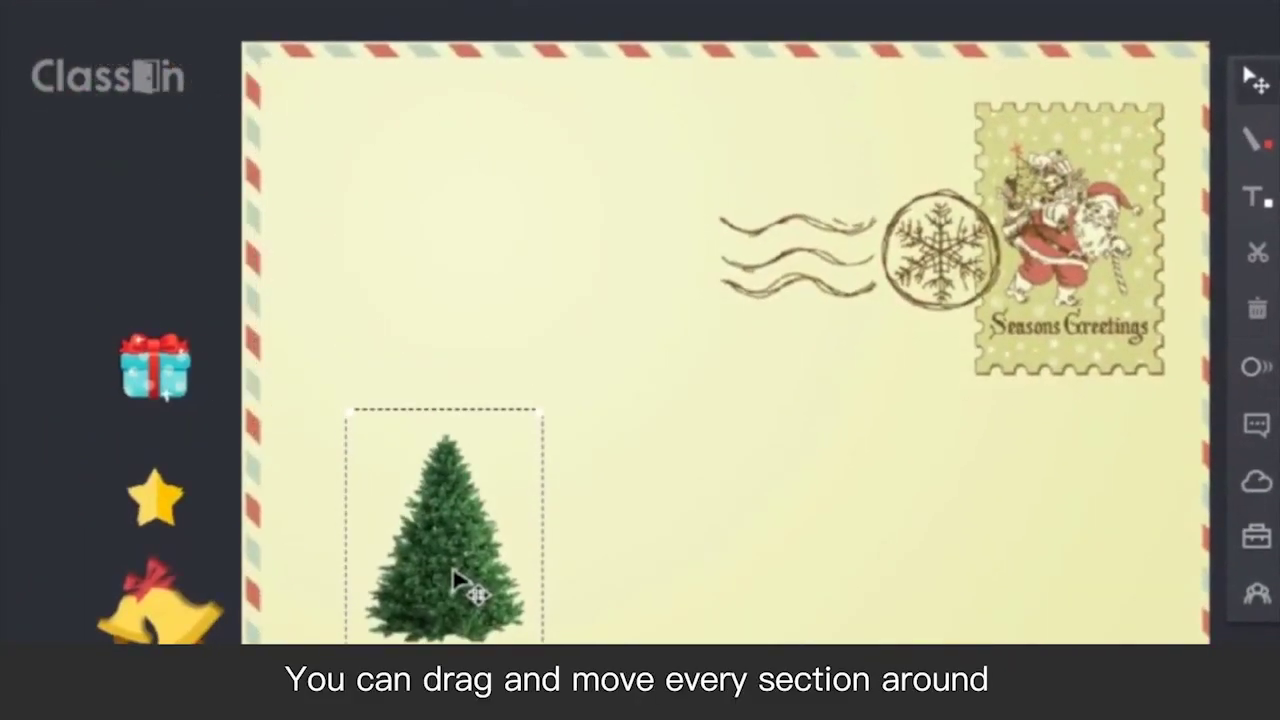
left_click_drag(167, 510, 460, 446)
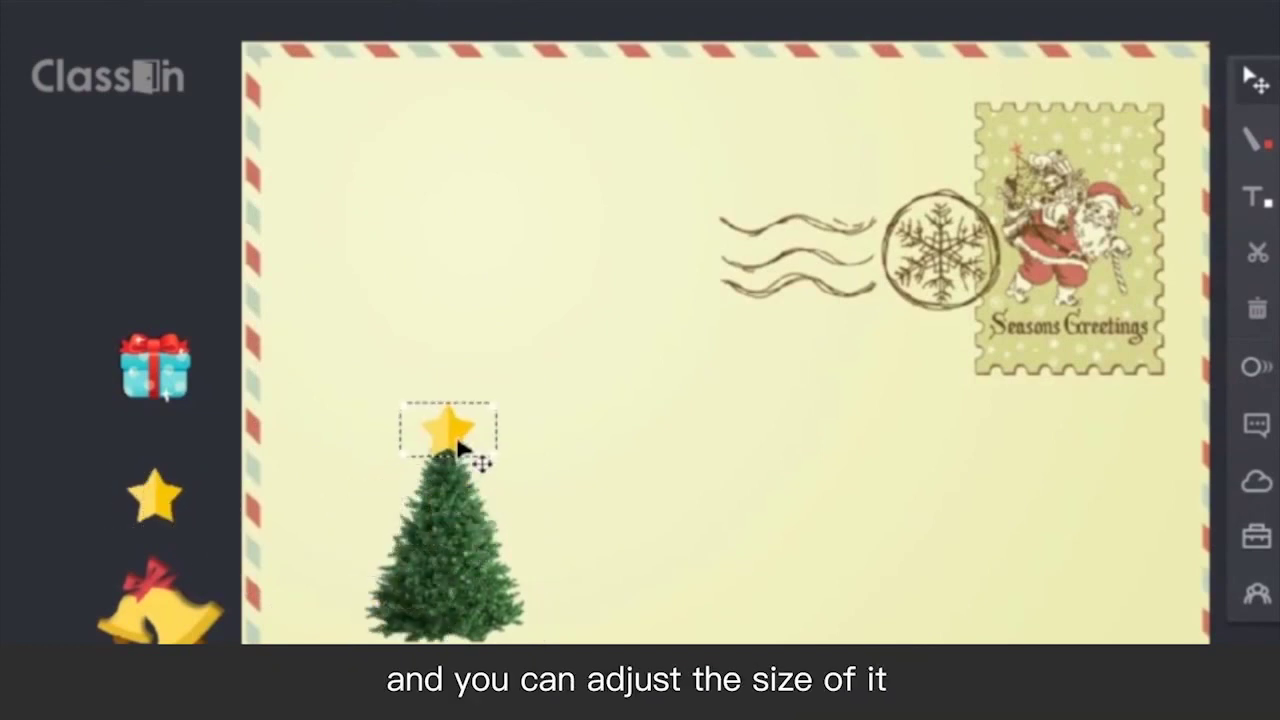
left_click(392, 532)
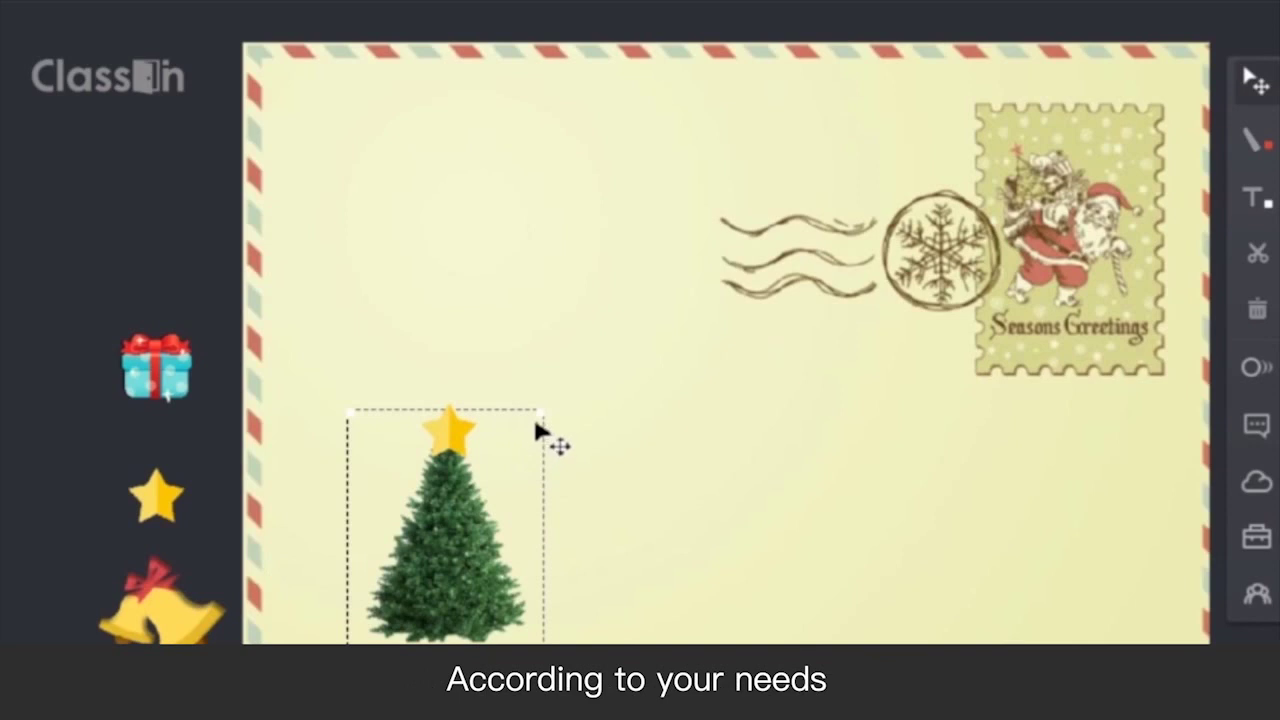
left_click_drag(540, 412, 674, 271)
left_click_drag(508, 504, 450, 560)
left_click(452, 424)
left_click_drag(160, 386, 410, 632)
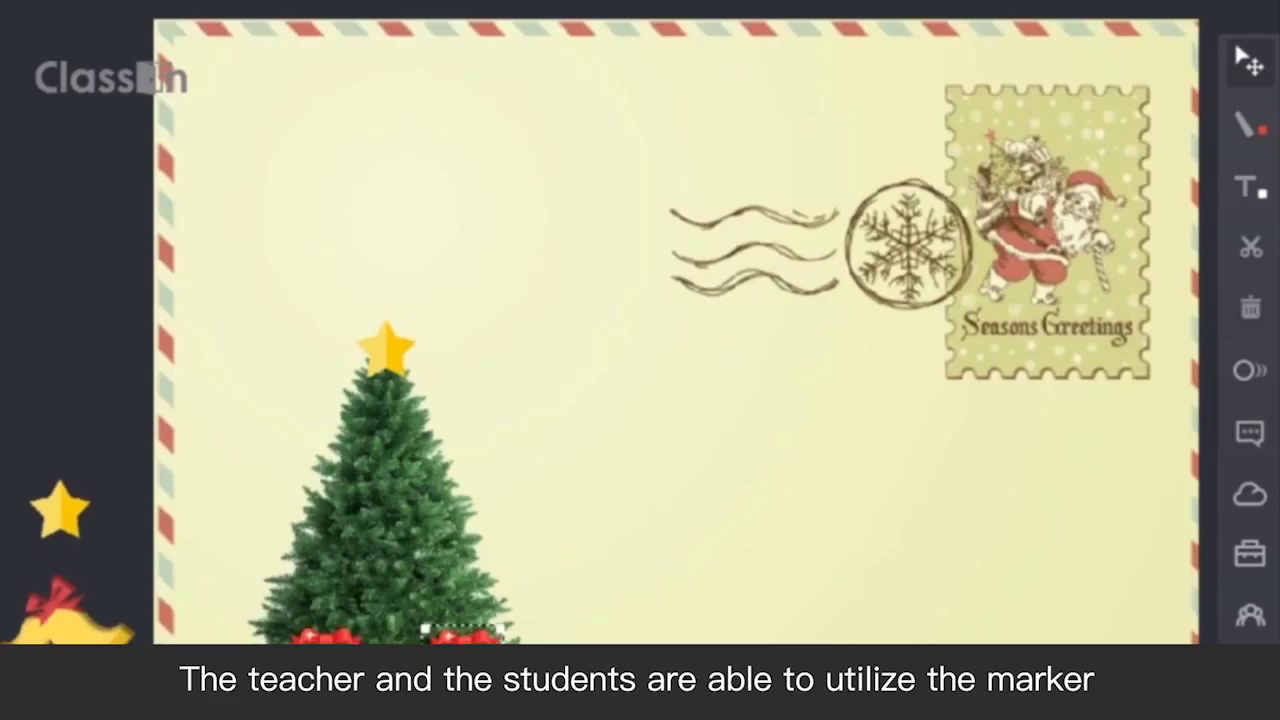
Step: Switch the marker to green and draw a bow below the stamp
left_click(1250, 125)
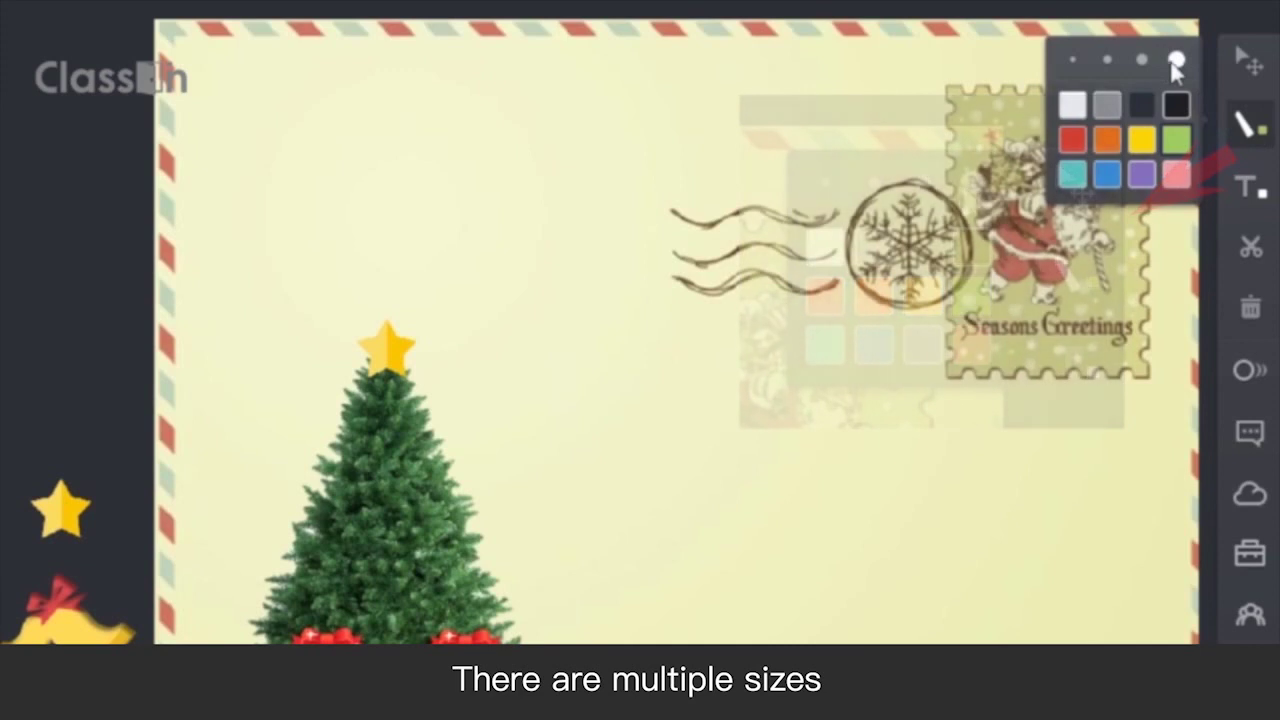
left_click(1176, 140)
left_click_drag(1150, 387, 1002, 408)
left_click_drag(1000, 452, 1008, 462)
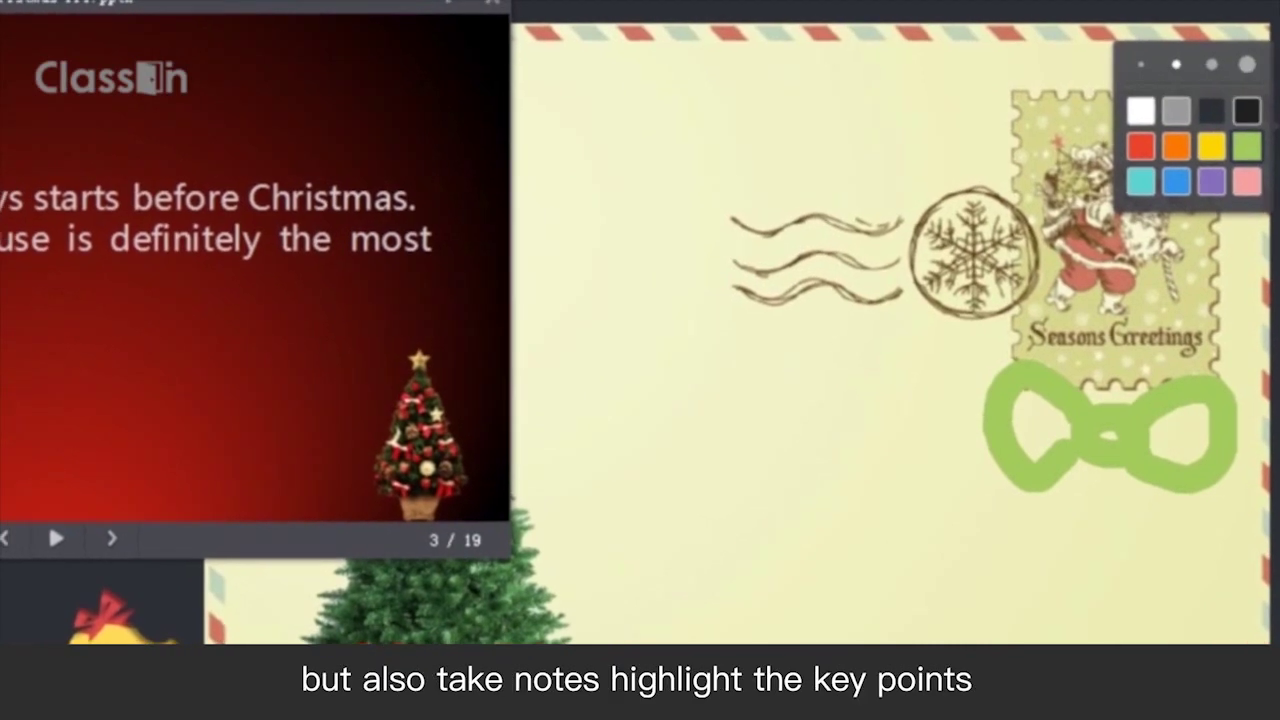
Step: Underline two lines of text on the Christmas slide
left_click_drag(11, 292, 280, 297)
left_click_drag(415, 323, 589, 322)
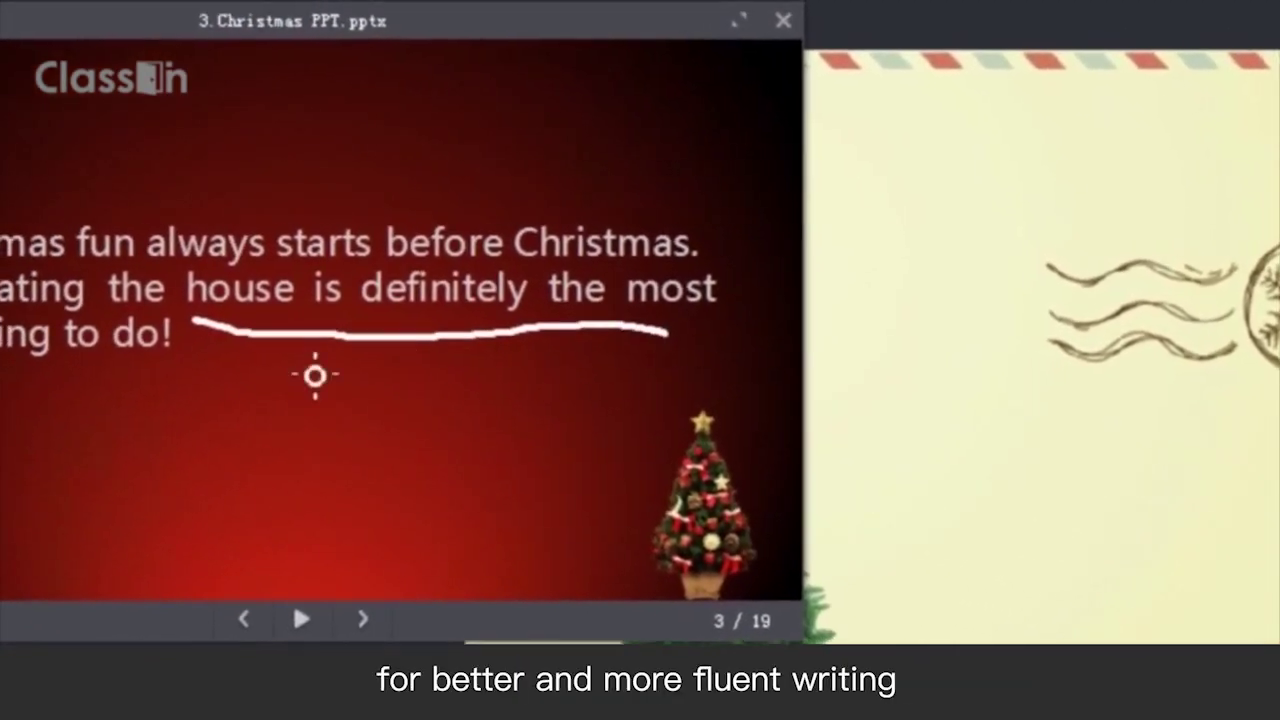
mouse_move(0, 380)
left_mouse_down()
mouse_move(133, 380)
mouse_move(121, 327)
mouse_move(36, 342)
left_mouse_up()
left_click_drag(193, 424, 378, 423)
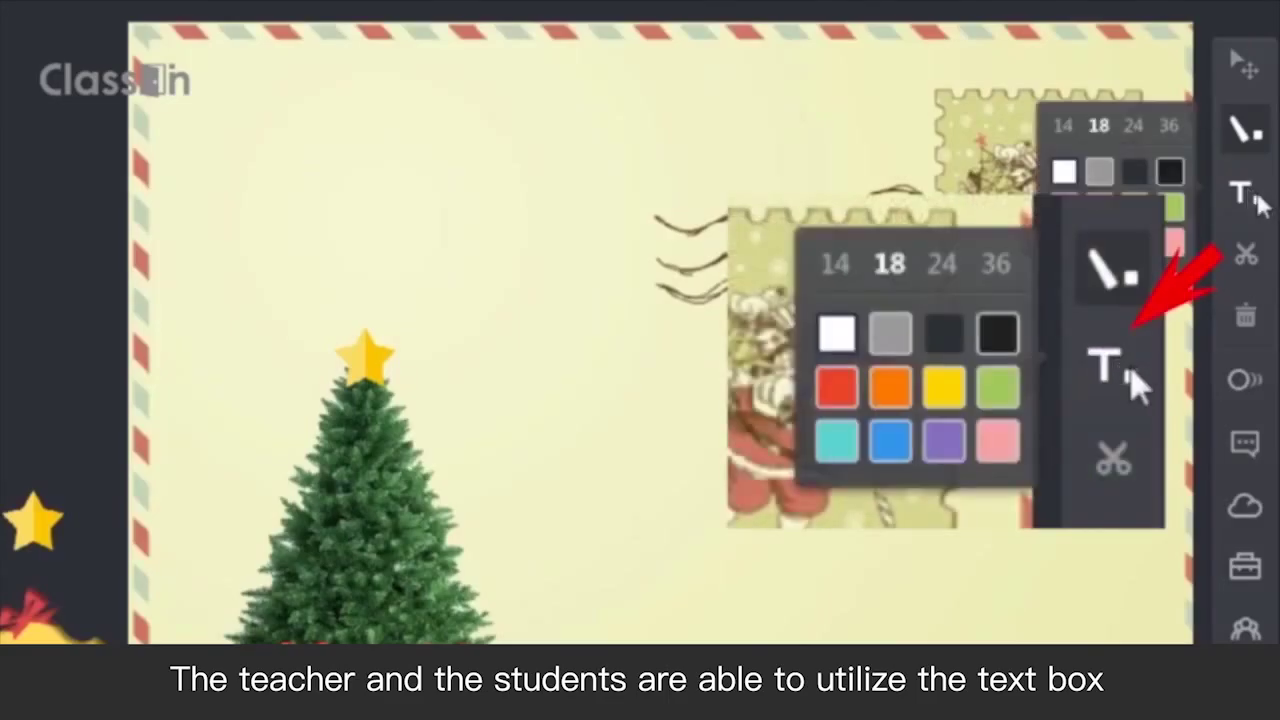
Step: Add an orange 'To Zoe' text label at the envelope's top left
left_click(1257, 199)
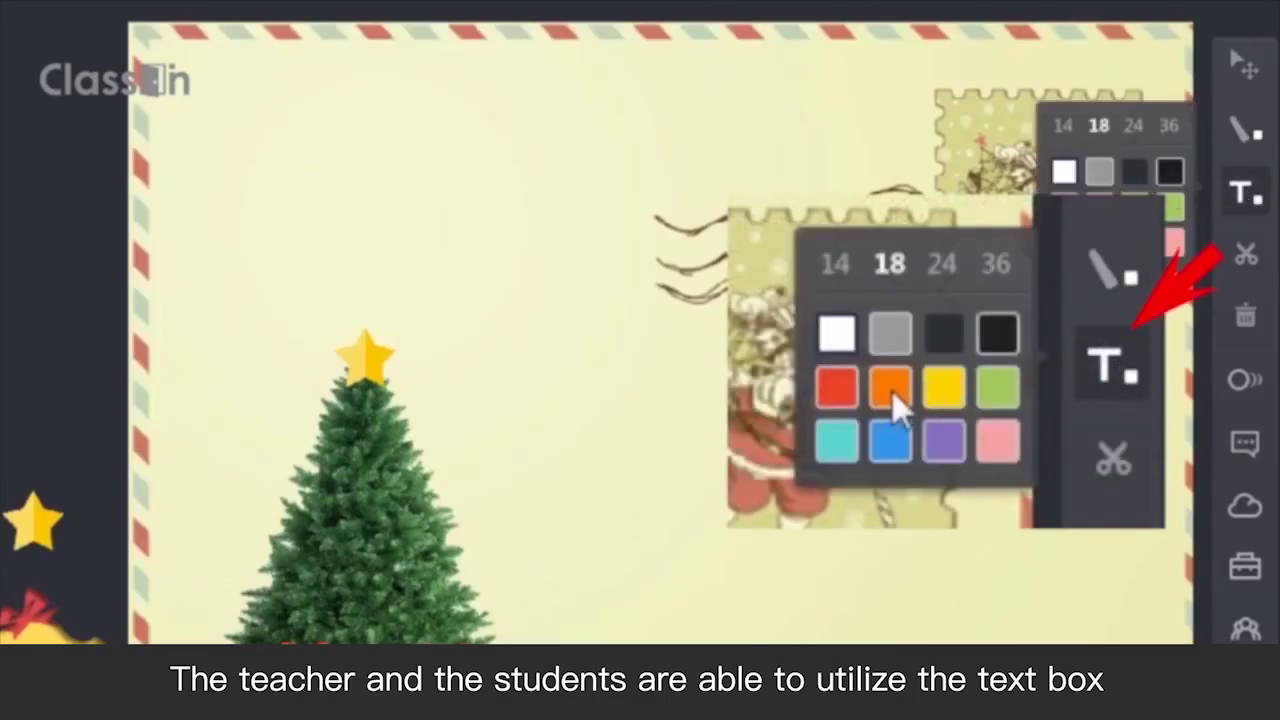
left_click(1099, 209)
left_click(205, 85)
type("To Zoe")
Step: Type 'Merry Xm' below it in purple at text size 36
left_click(1245, 193)
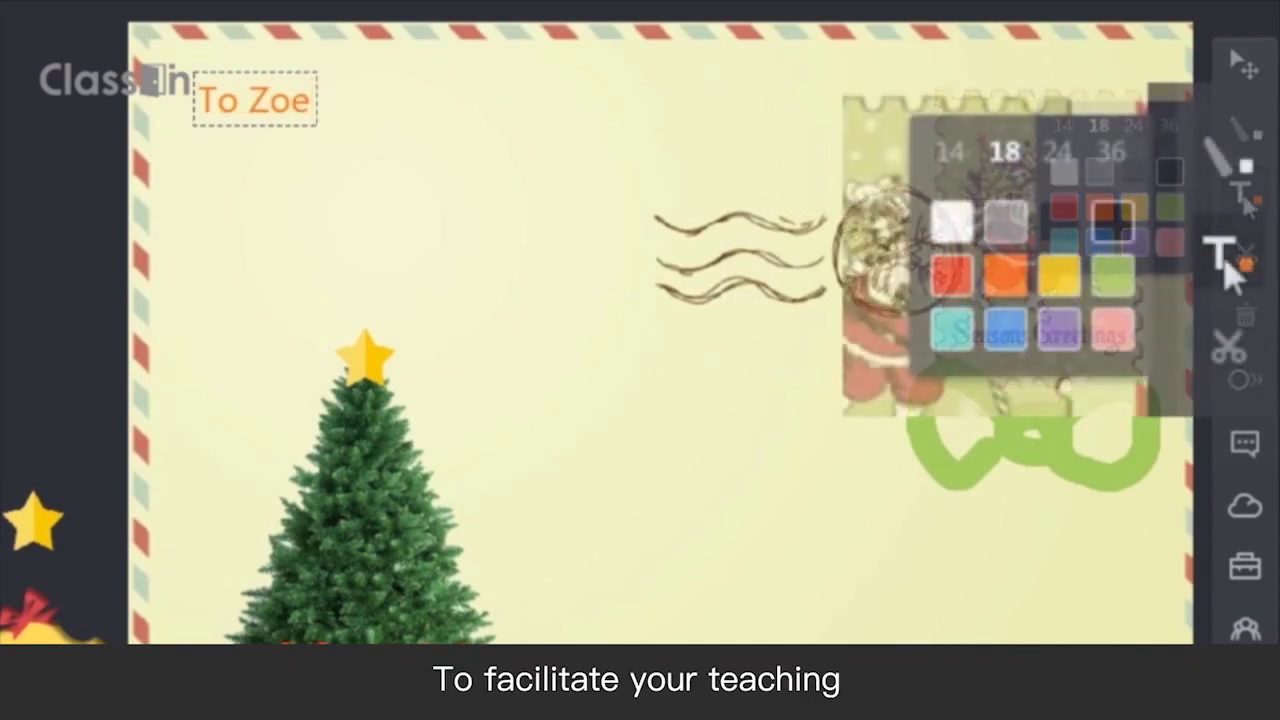
left_click(1111, 152)
left_click(1226, 255)
left_click(1060, 330)
left_click(197, 150)
type("Merry X")
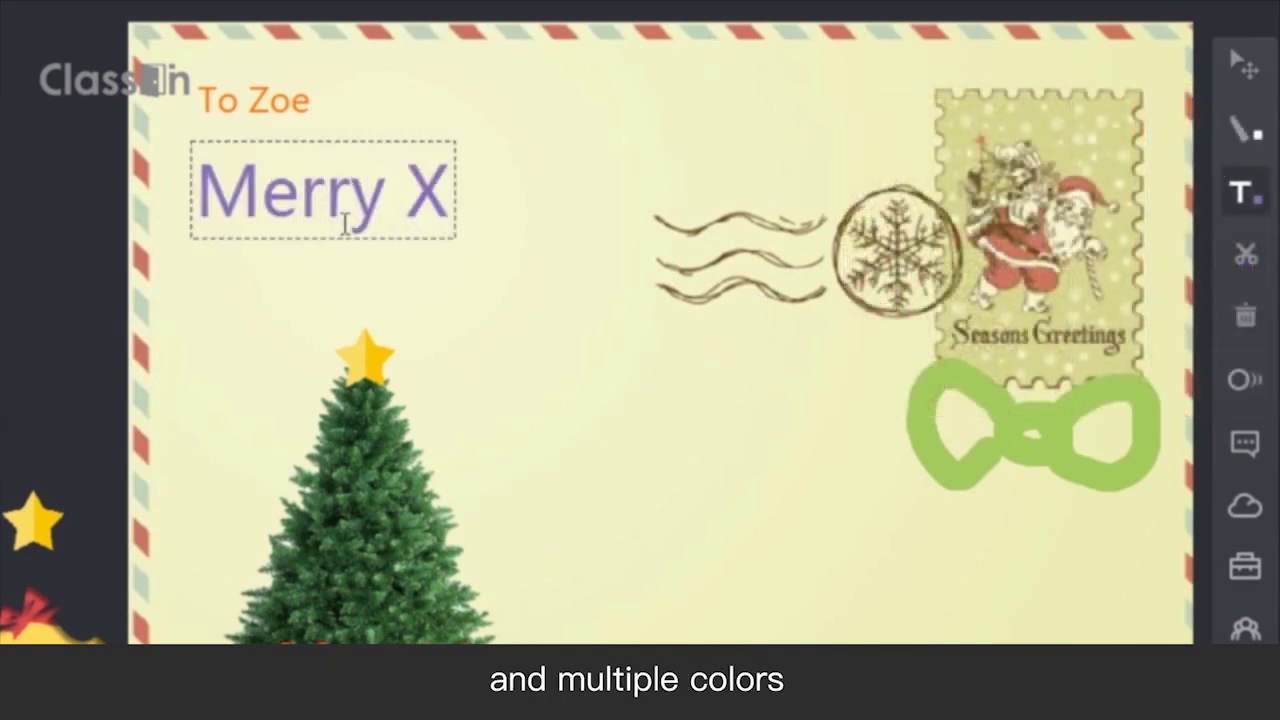
type("m")
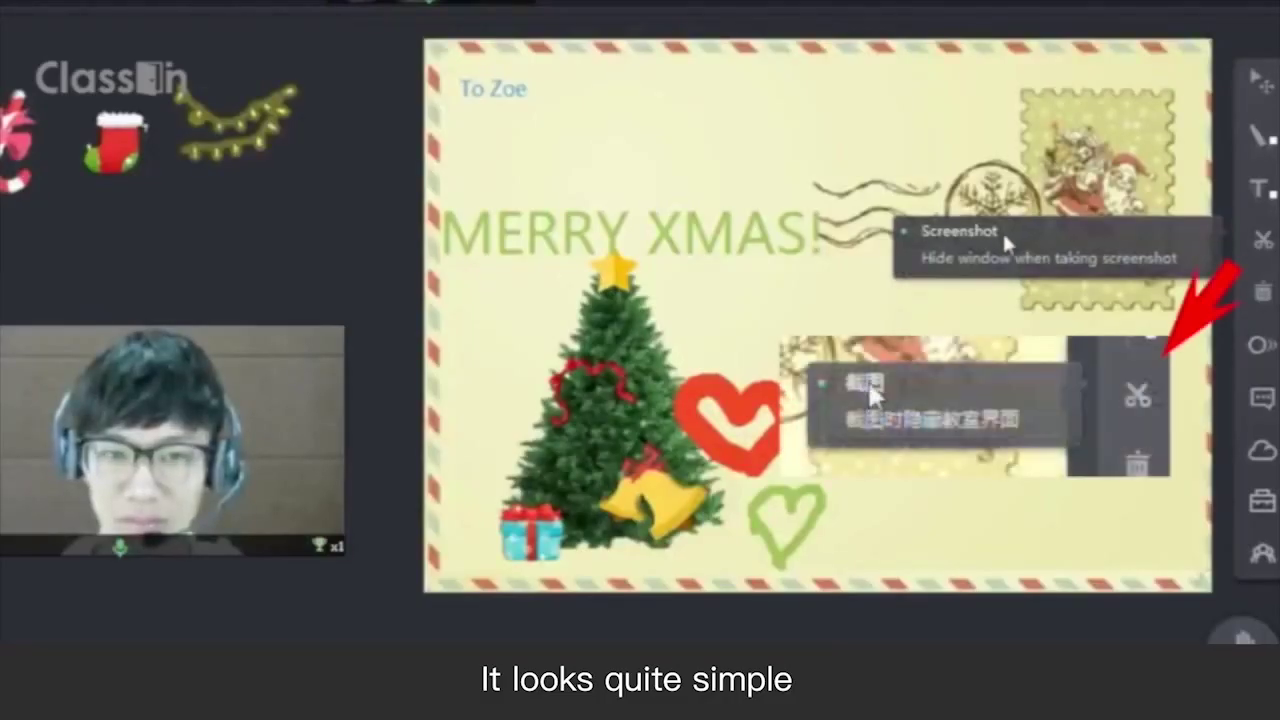
Step: Screenshot the webcam video, then shrink the snapshot and place it below the stamp
left_click(868, 380)
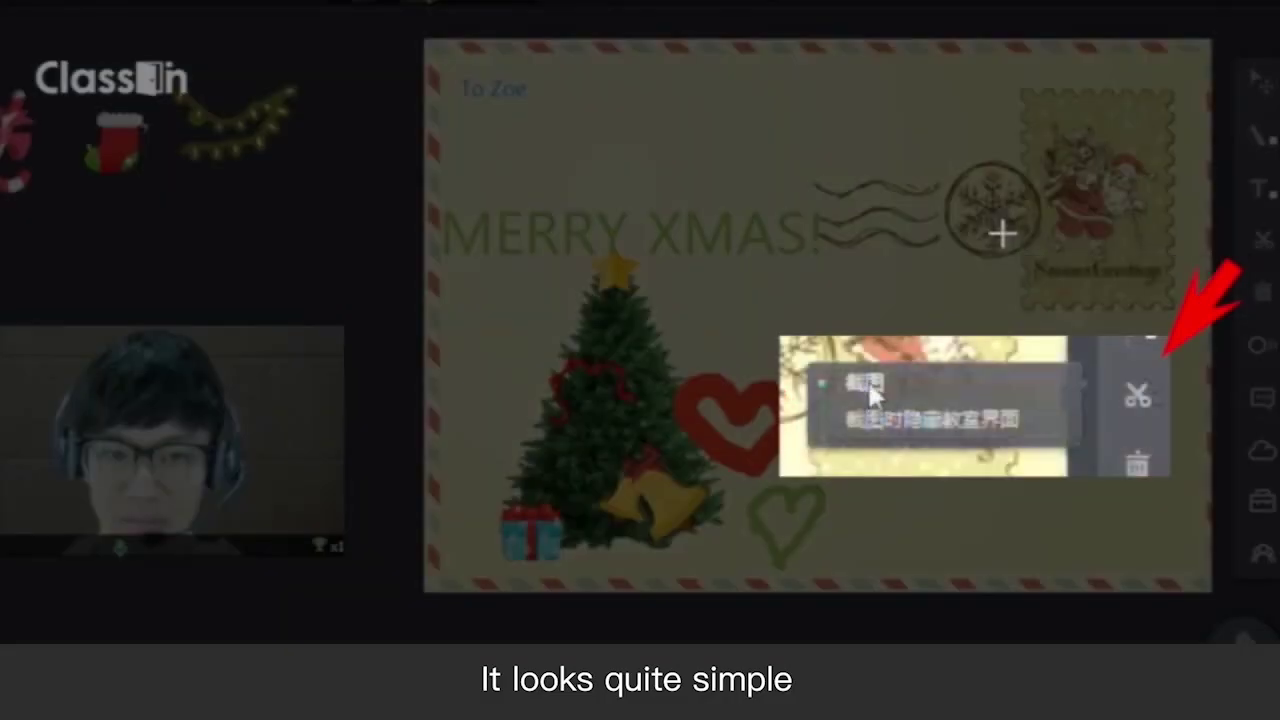
left_click_drag(1, 324, 297, 527)
left_click(170, 545)
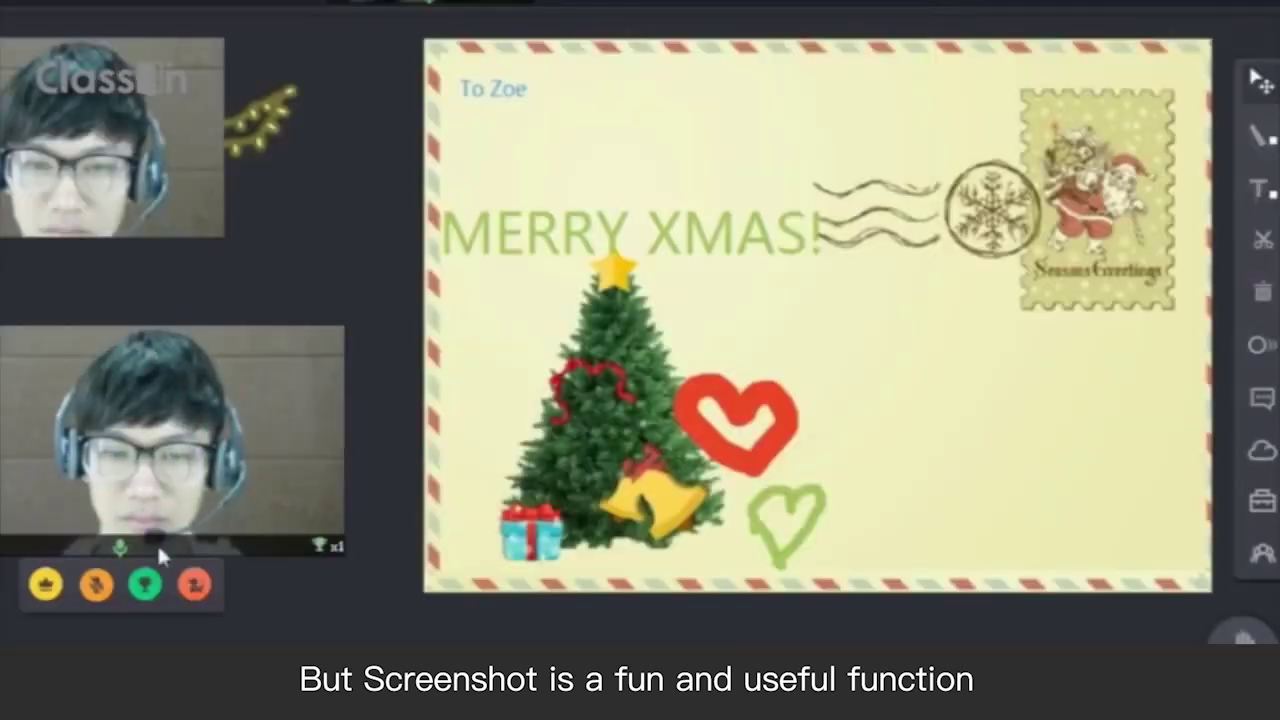
left_click_drag(23, 171, 995, 440)
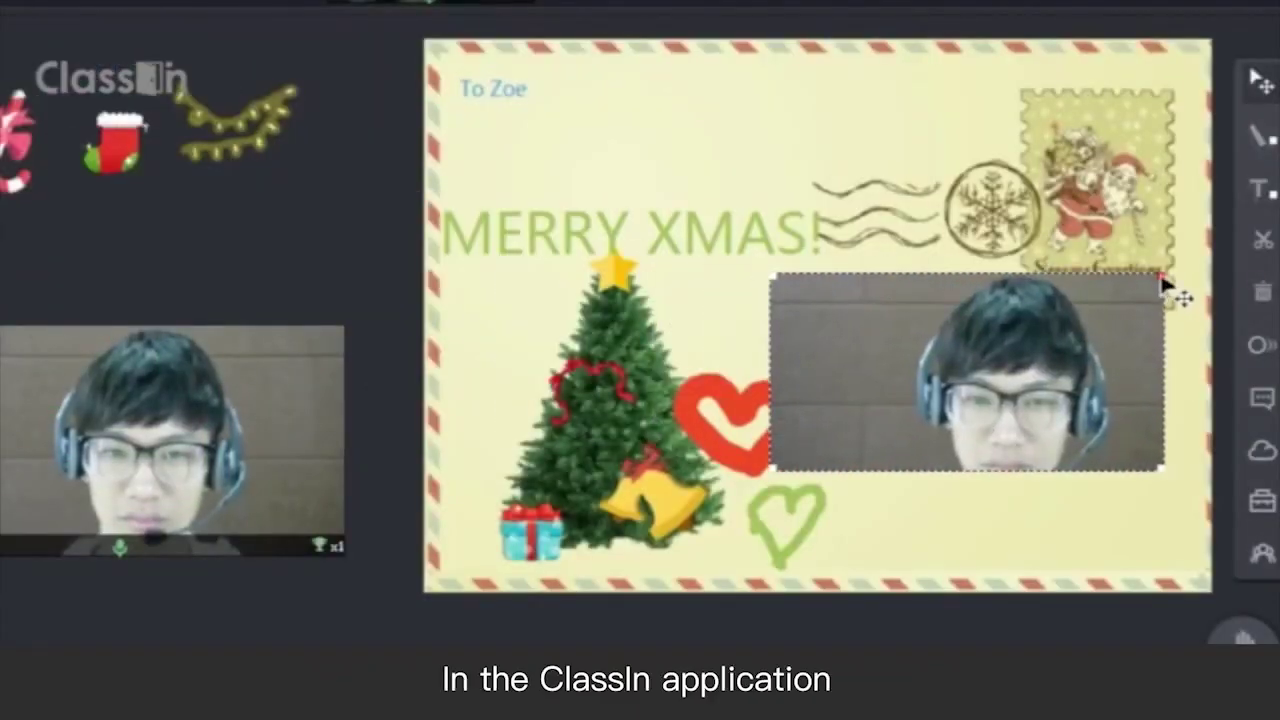
left_click_drag(1163, 284, 1023, 371)
left_click_drag(954, 419, 1105, 428)
Step: Capture the desktop rooster stamp with the window hidden and fit it into the stamp frame
mouse_move(1260, 240)
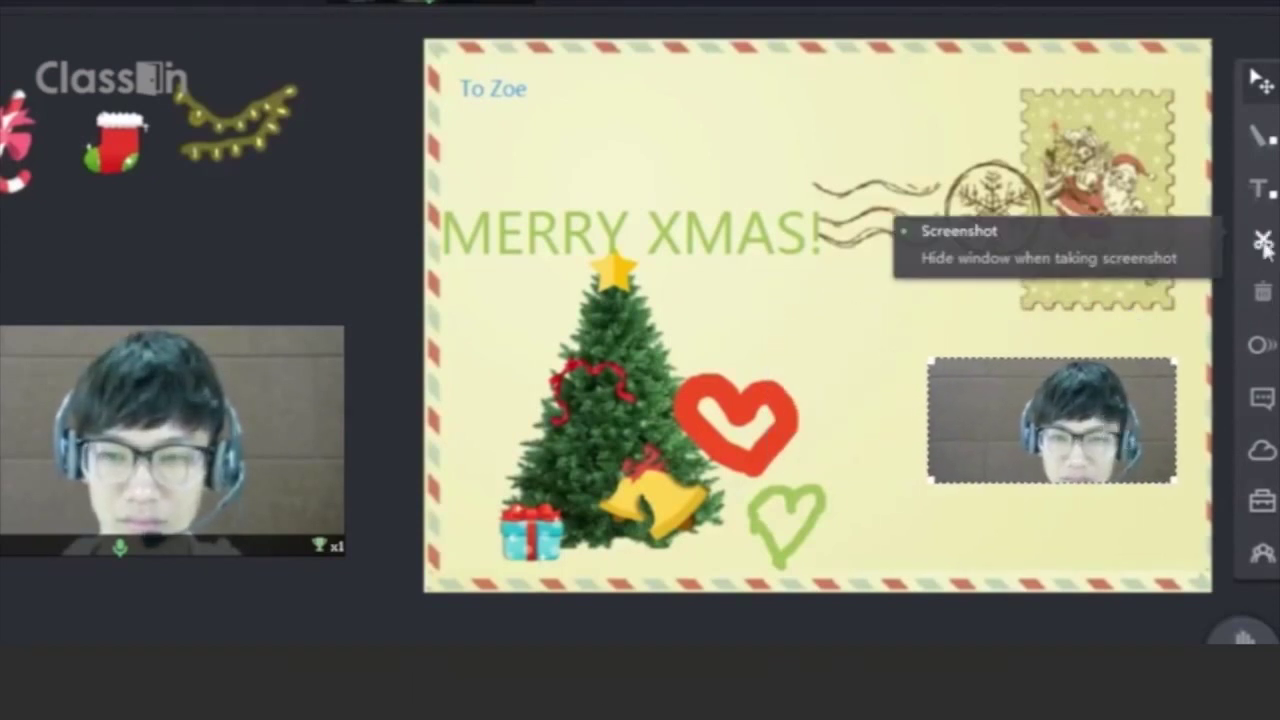
left_click(1172, 262)
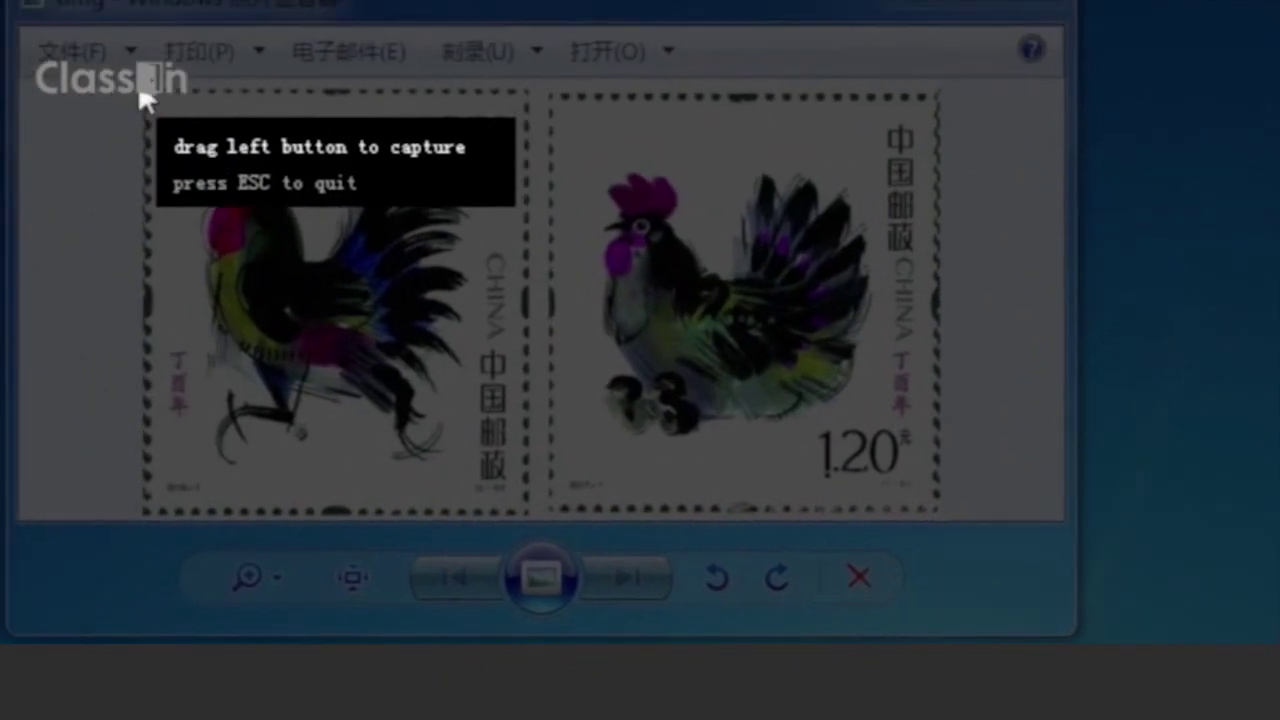
left_click_drag(138, 81, 533, 518)
left_click(340, 545)
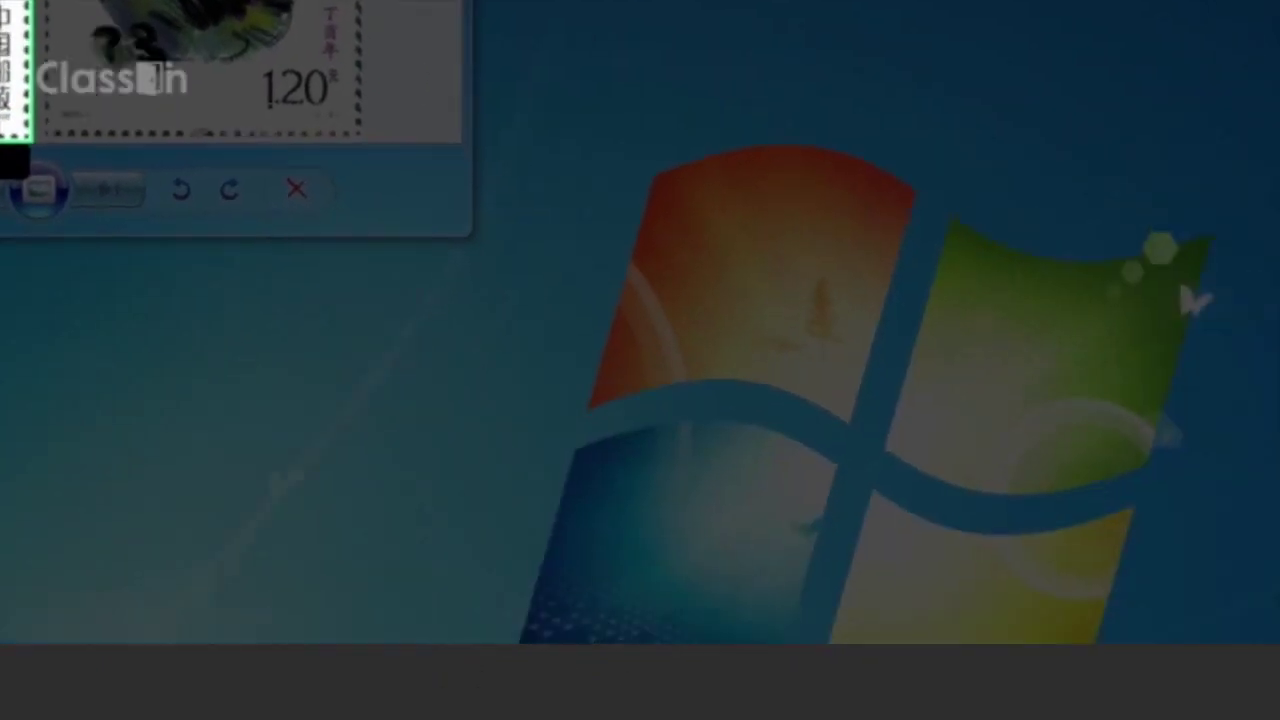
left_click_drag(135, 68, 1000, 149)
left_click_drag(1017, 221, 1155, 178)
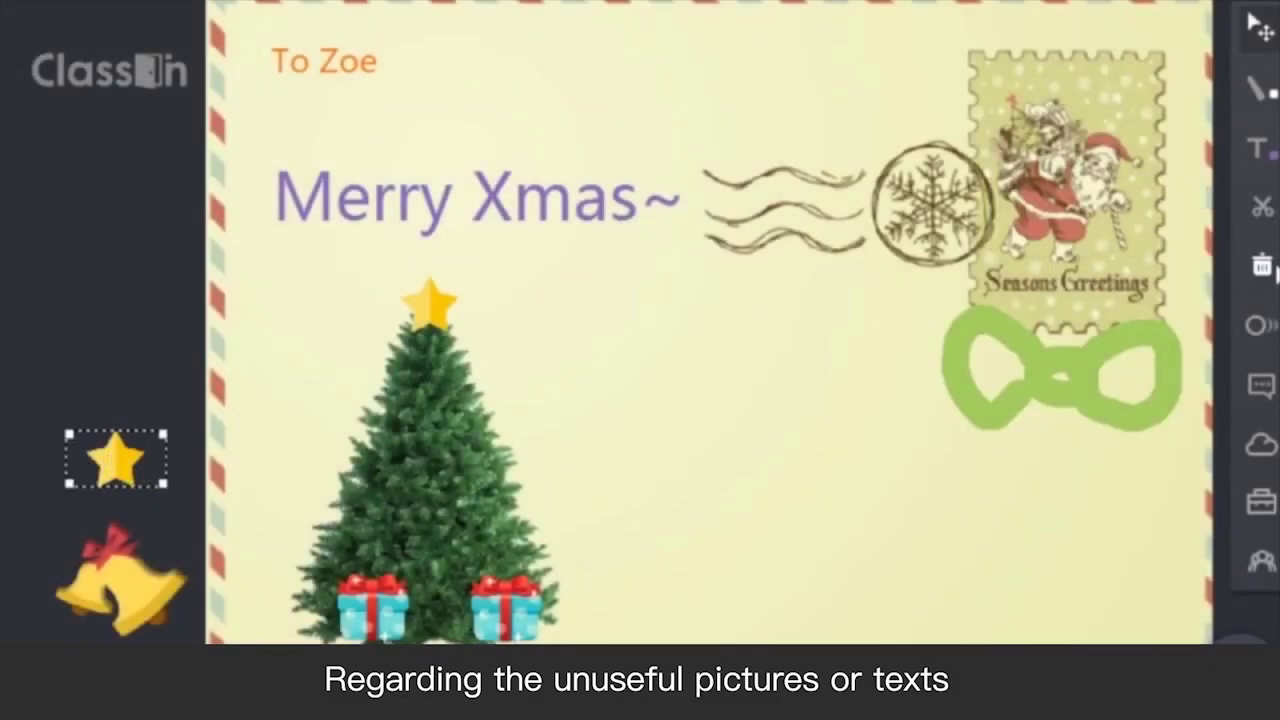
Step: Delete the bell picture, then select every object on the card with Ctrl+A
left_click(165, 592)
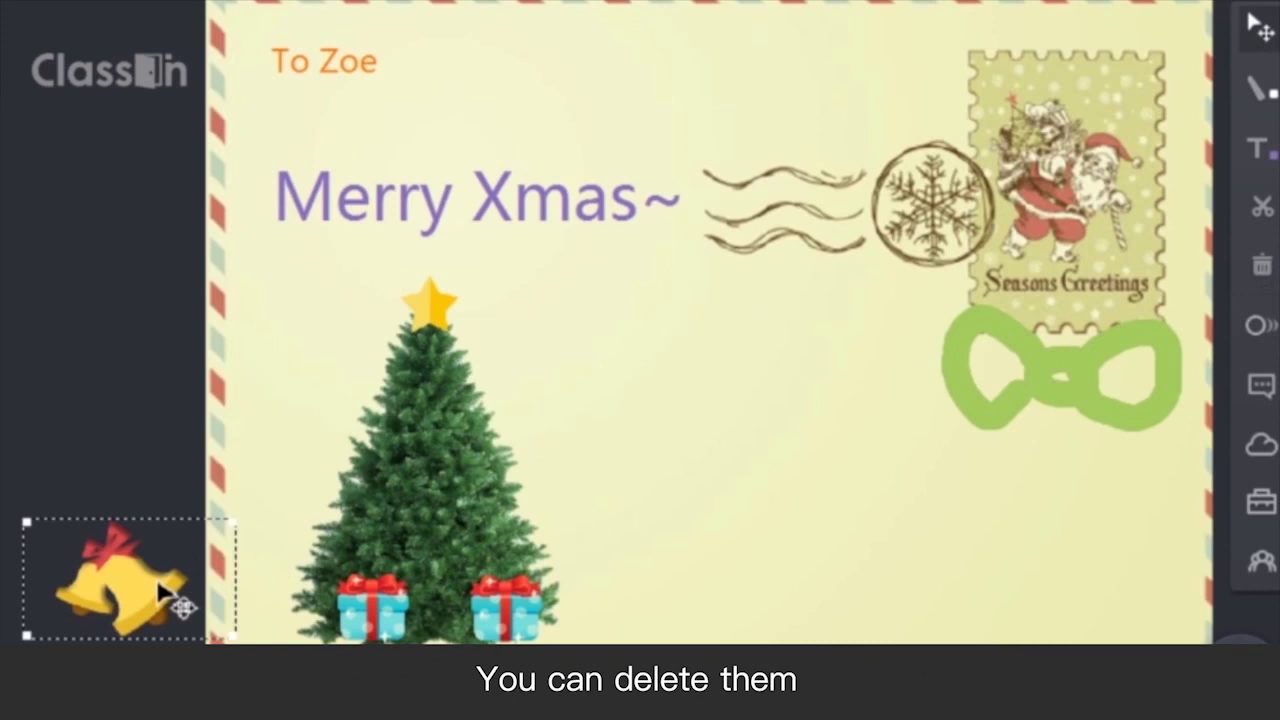
left_click(1264, 266)
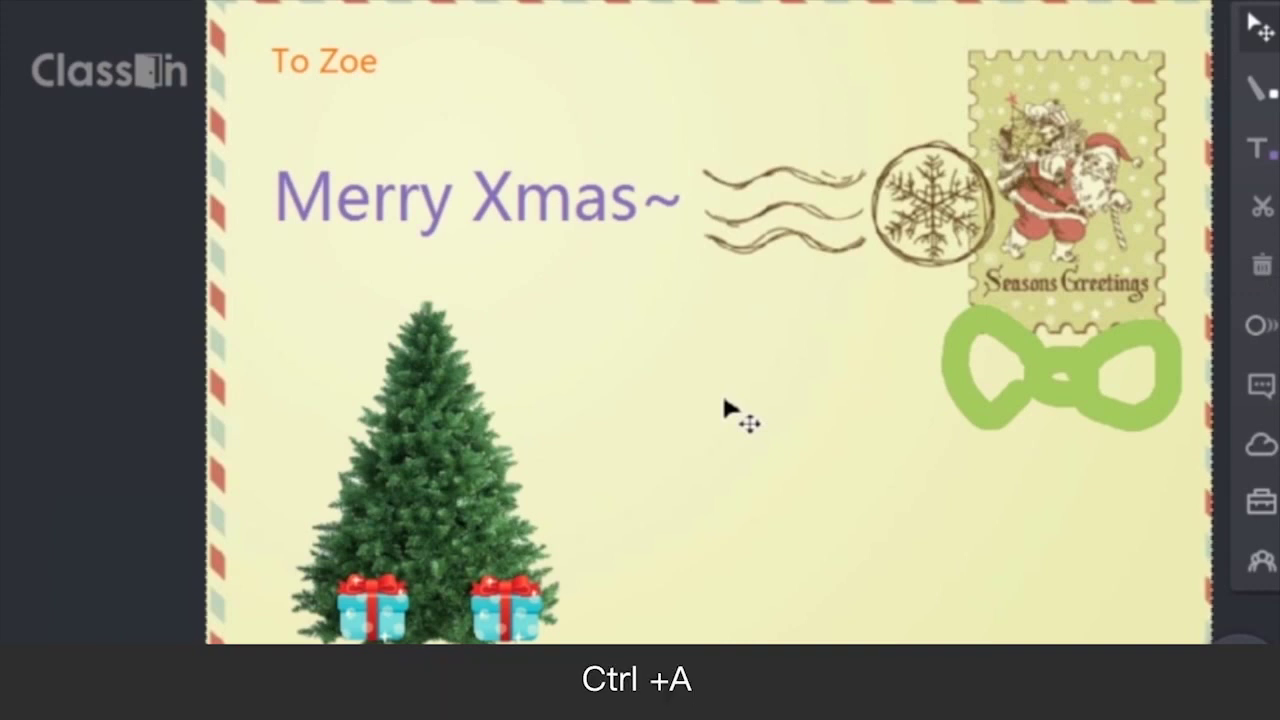
key("ctrl+a")
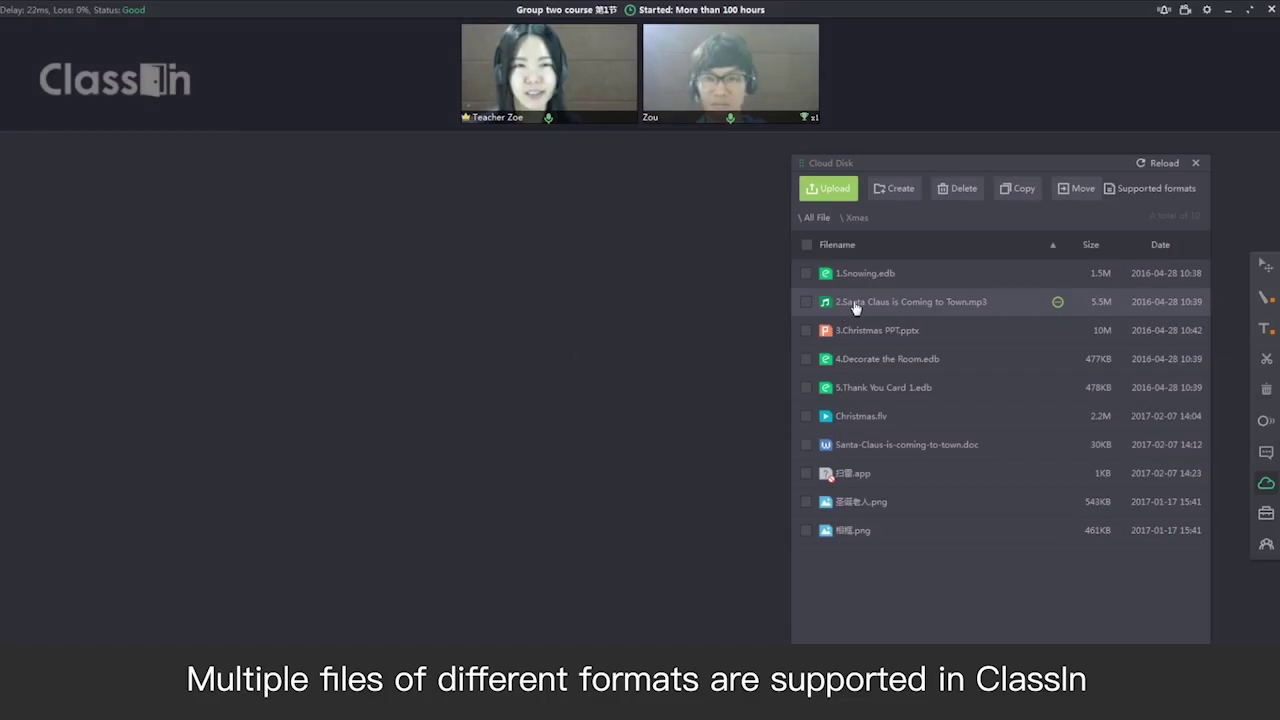
Step: Open the mp3 and the Christmas PPT from the cloud disk, advancing the PPT to slide 3
left_click(830, 300)
left_click(1266, 483)
left_click(876, 362)
left_click(1266, 483)
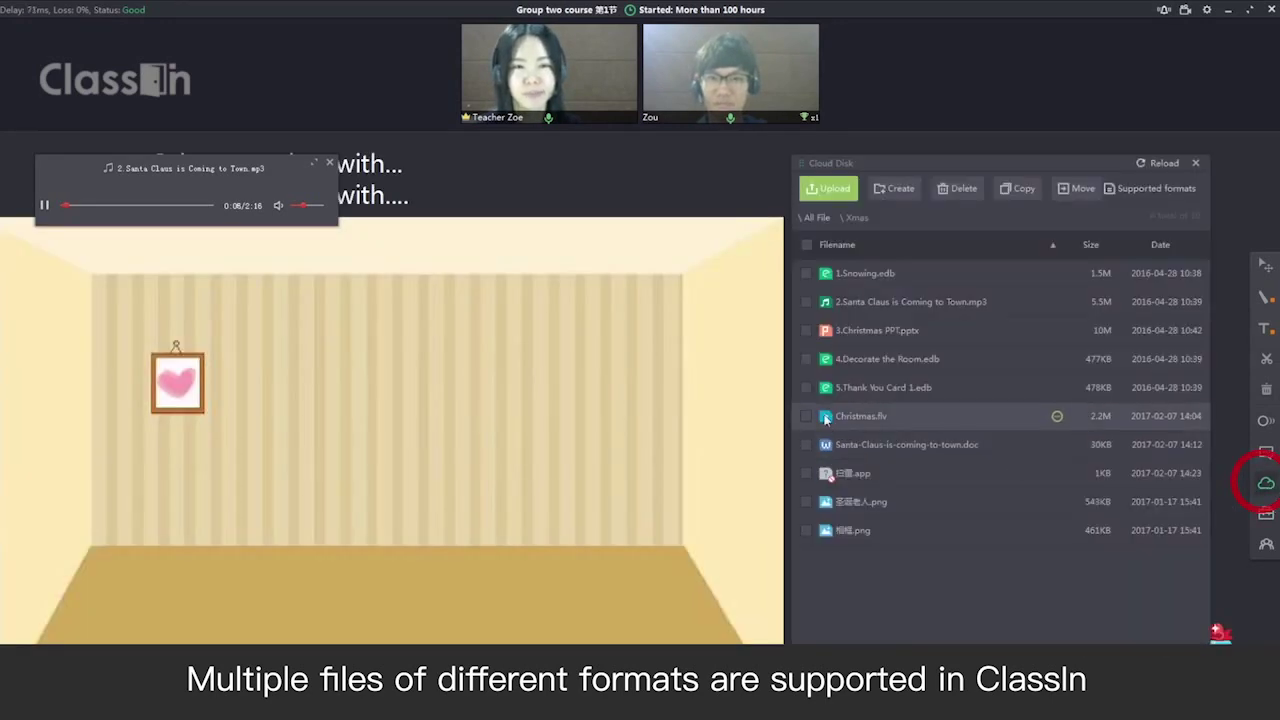
left_click(870, 330)
left_click_drag(382, 177, 868, 178)
left_click(911, 563)
left_click(911, 563)
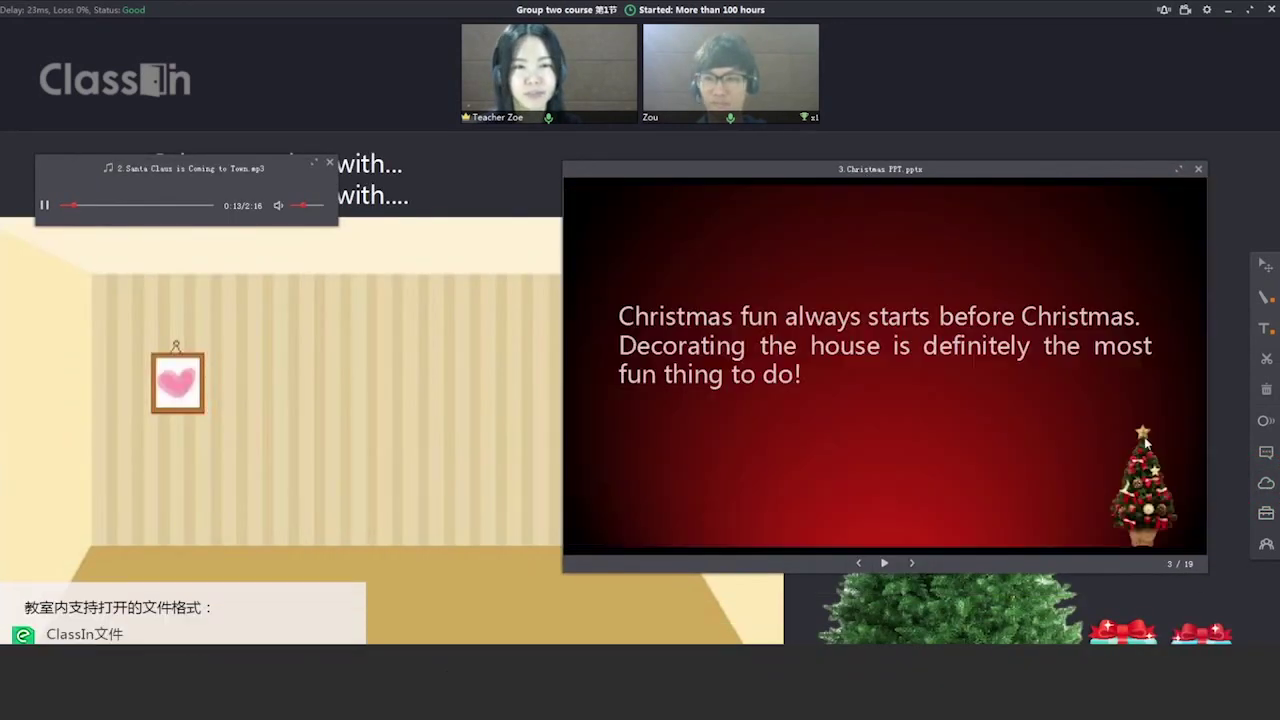
Step: Open the Christmas.flv video, the Santa Claus lyrics document and the minesweeper app
left_click(1266, 483)
left_click(860, 474)
left_click_drag(370, 189, 267, 266)
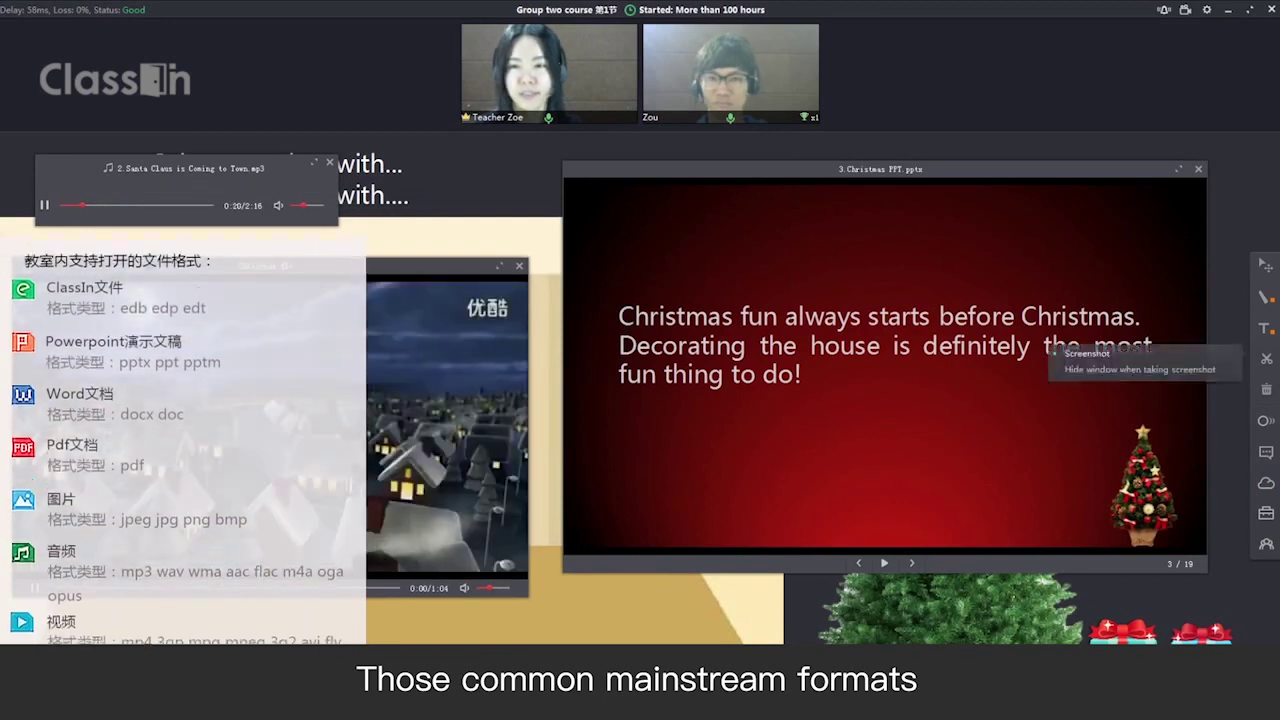
left_click(1266, 483)
left_click(860, 444)
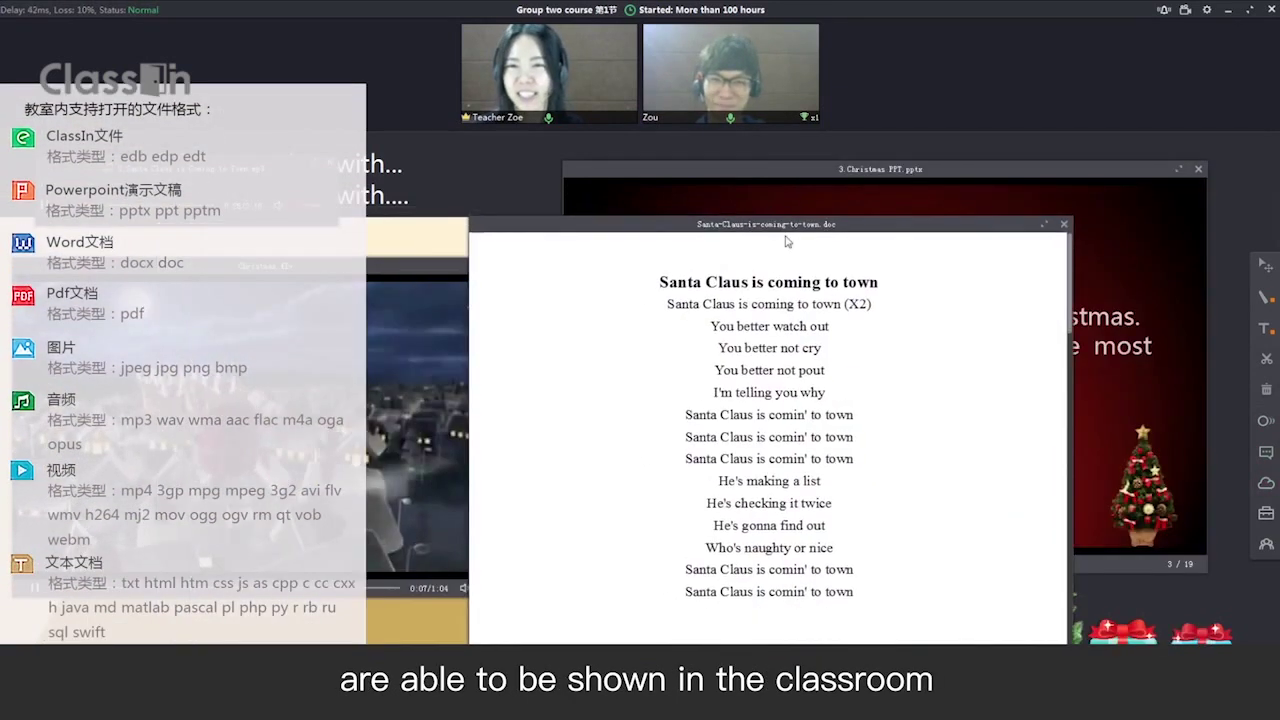
left_click(1266, 483)
left_click(860, 471)
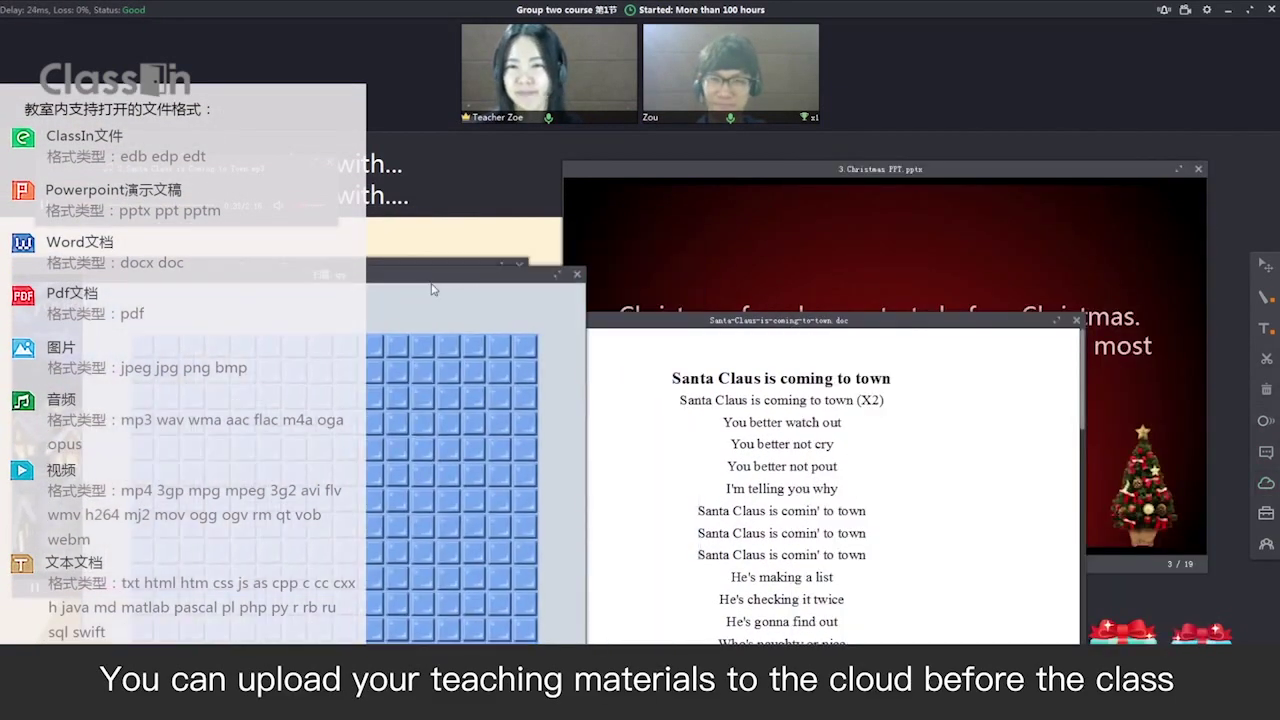
Step: Upload the PPT courseware to the cloud disk, enter Group two course, and open PPT课件.pptx
mouse_move(735, 97)
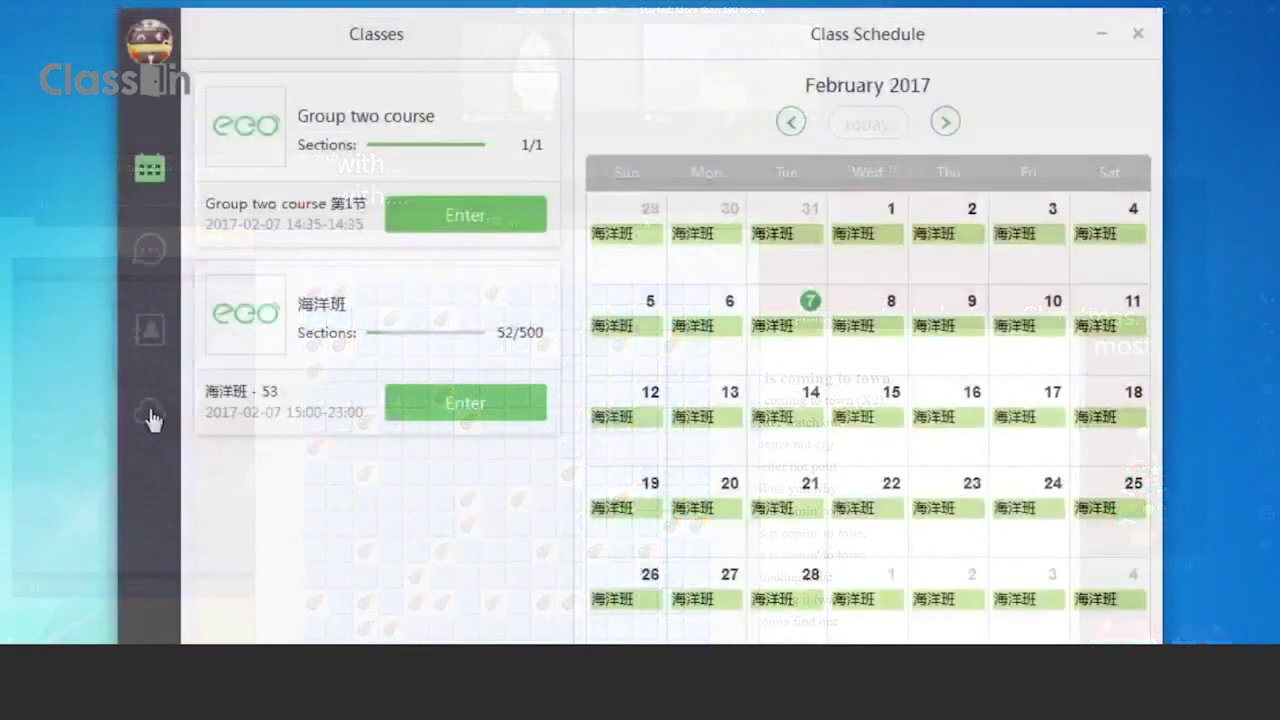
left_click(148, 413)
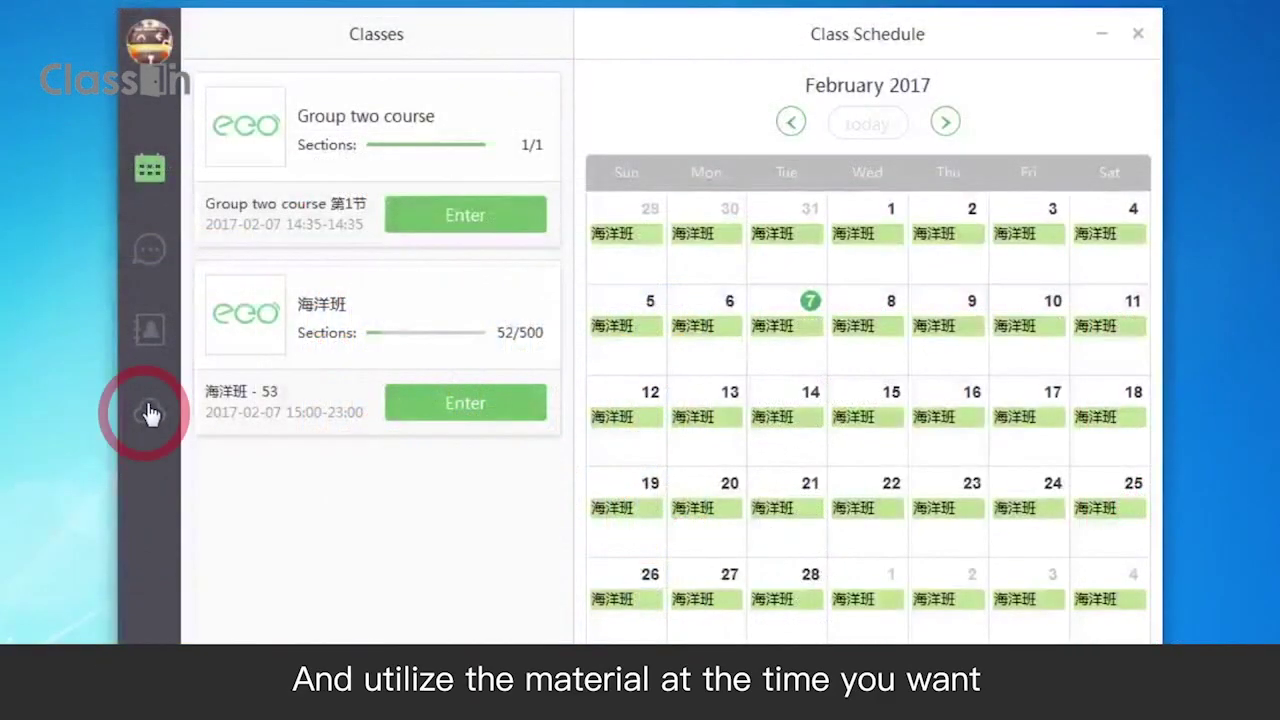
left_click(243, 88)
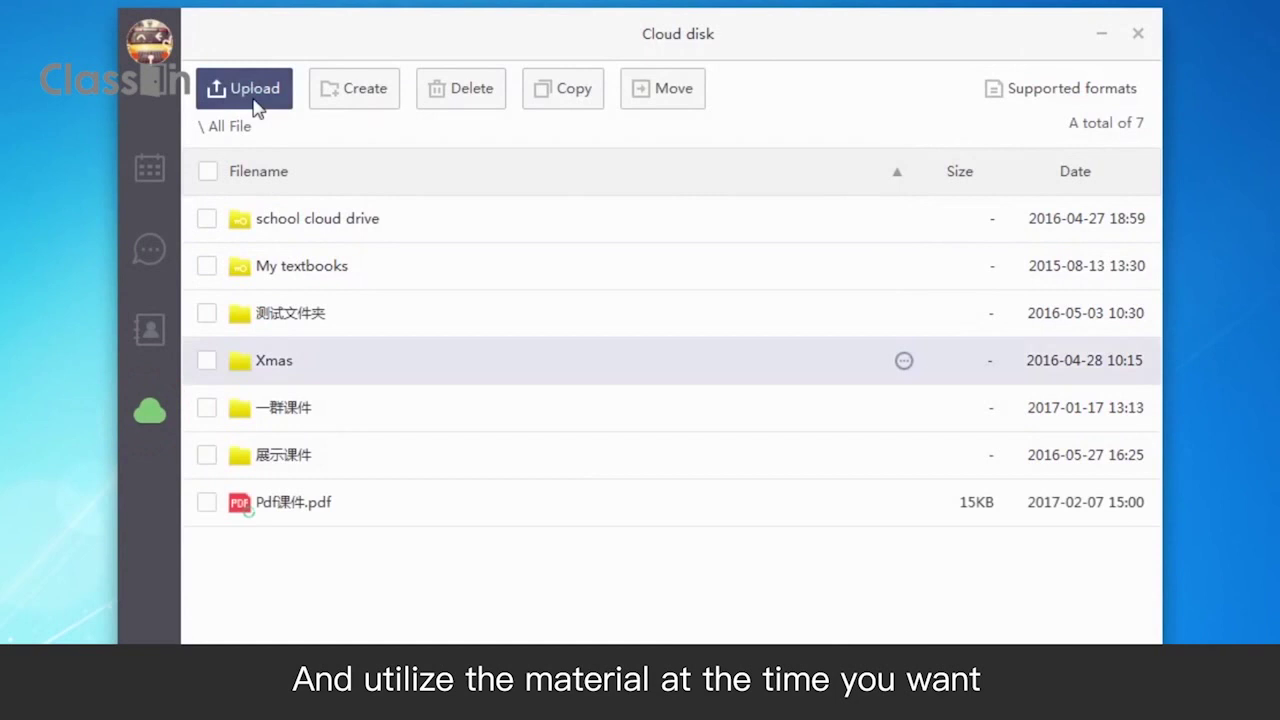
left_click(350, 185)
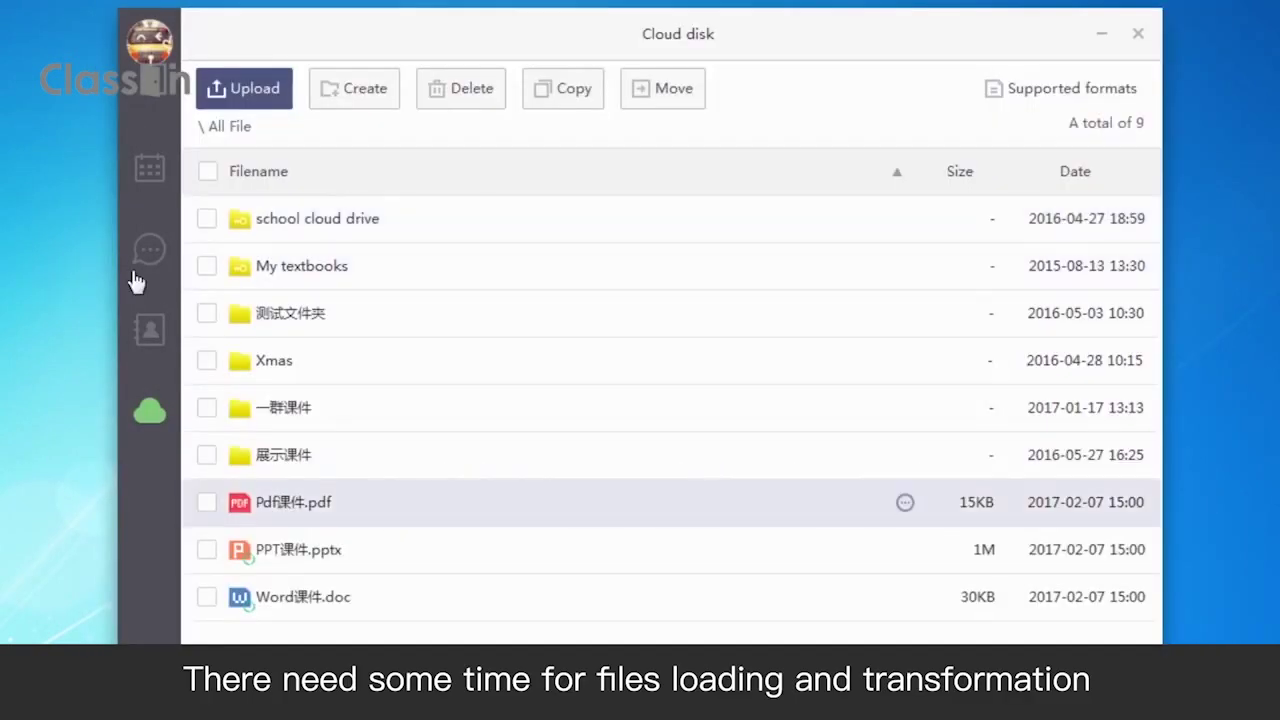
left_click(148, 168)
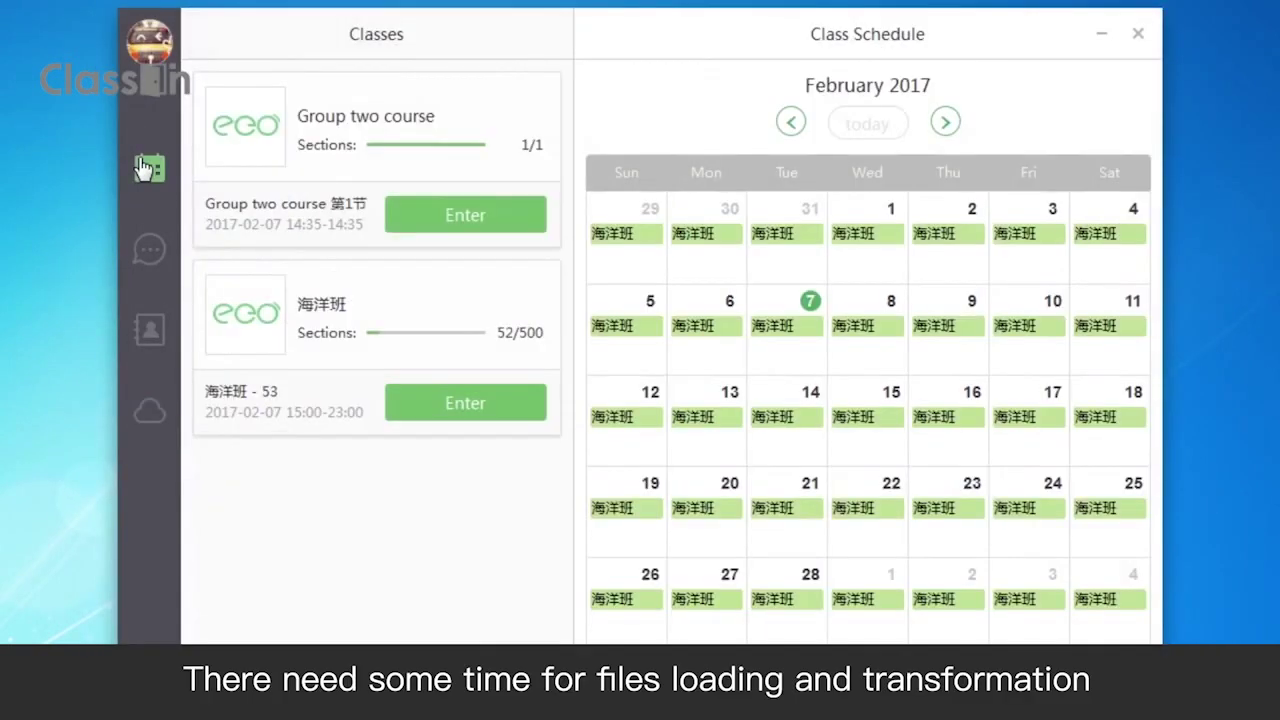
left_click(480, 216)
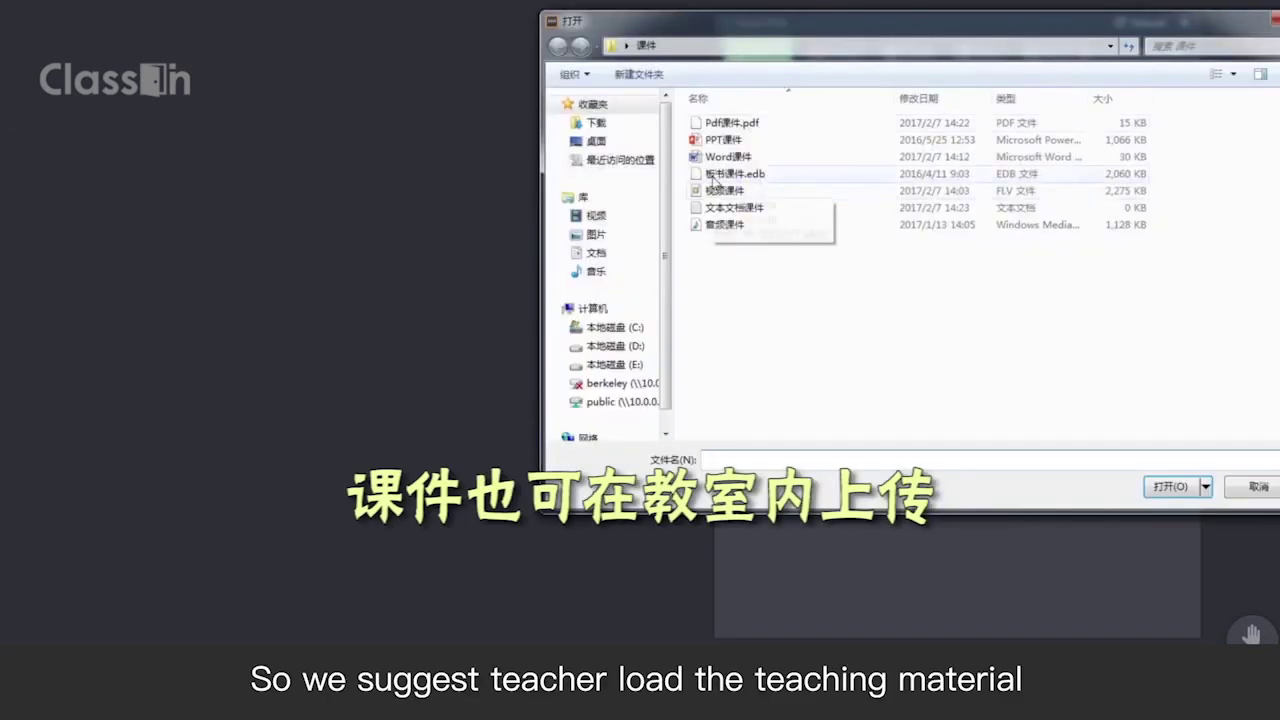
left_click(712, 179)
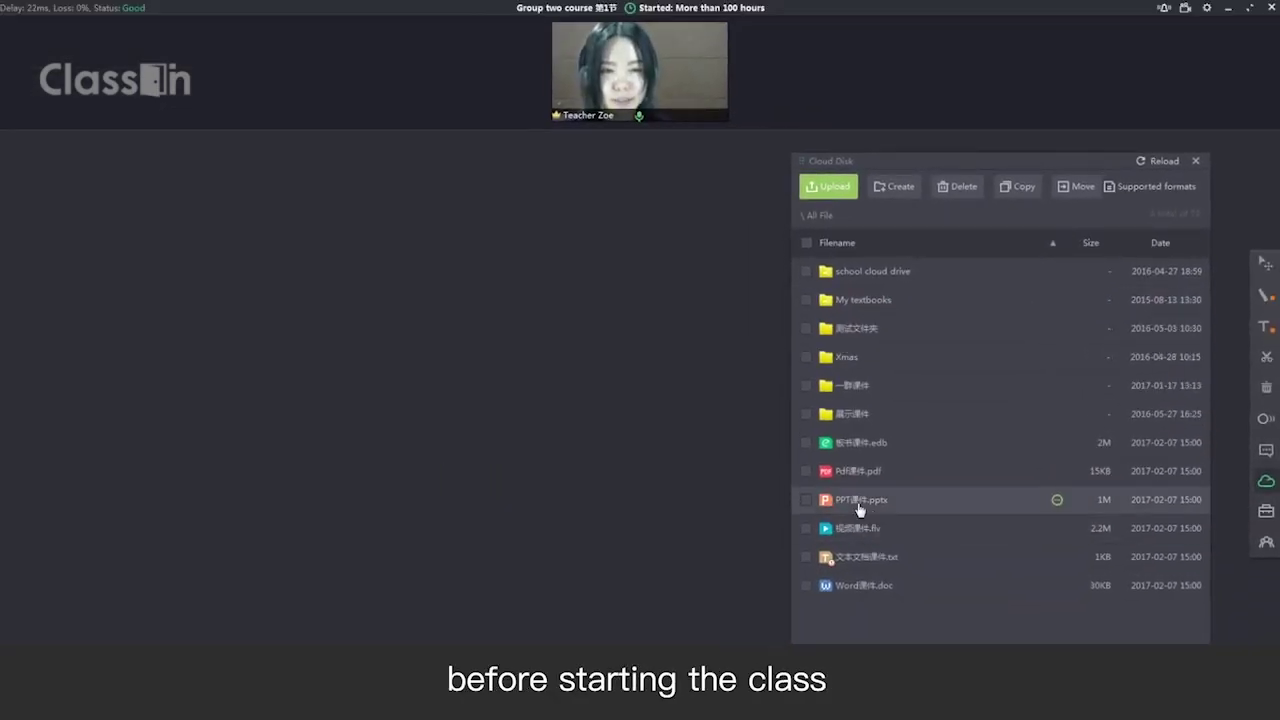
double_click(856, 505)
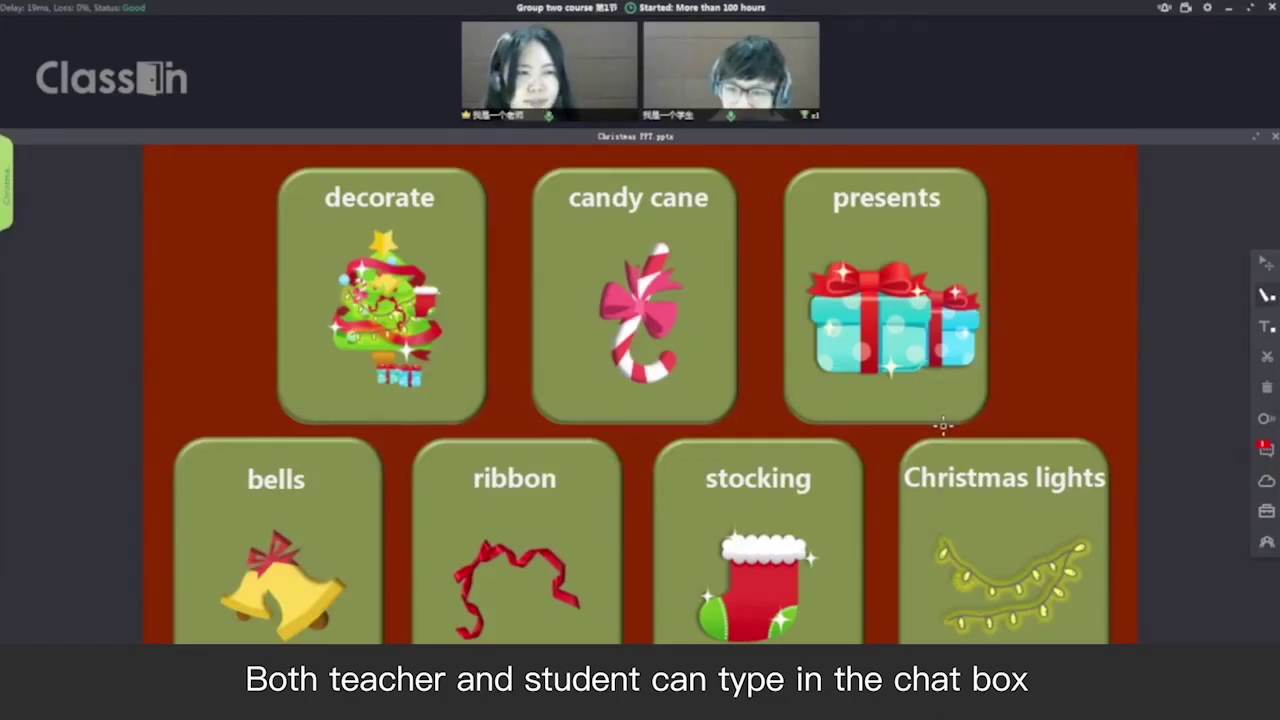
Step: Send the greeting 你好~ in the class chat
left_click(1244, 400)
left_click(942, 605)
type("ao")
key("space")
type("~")
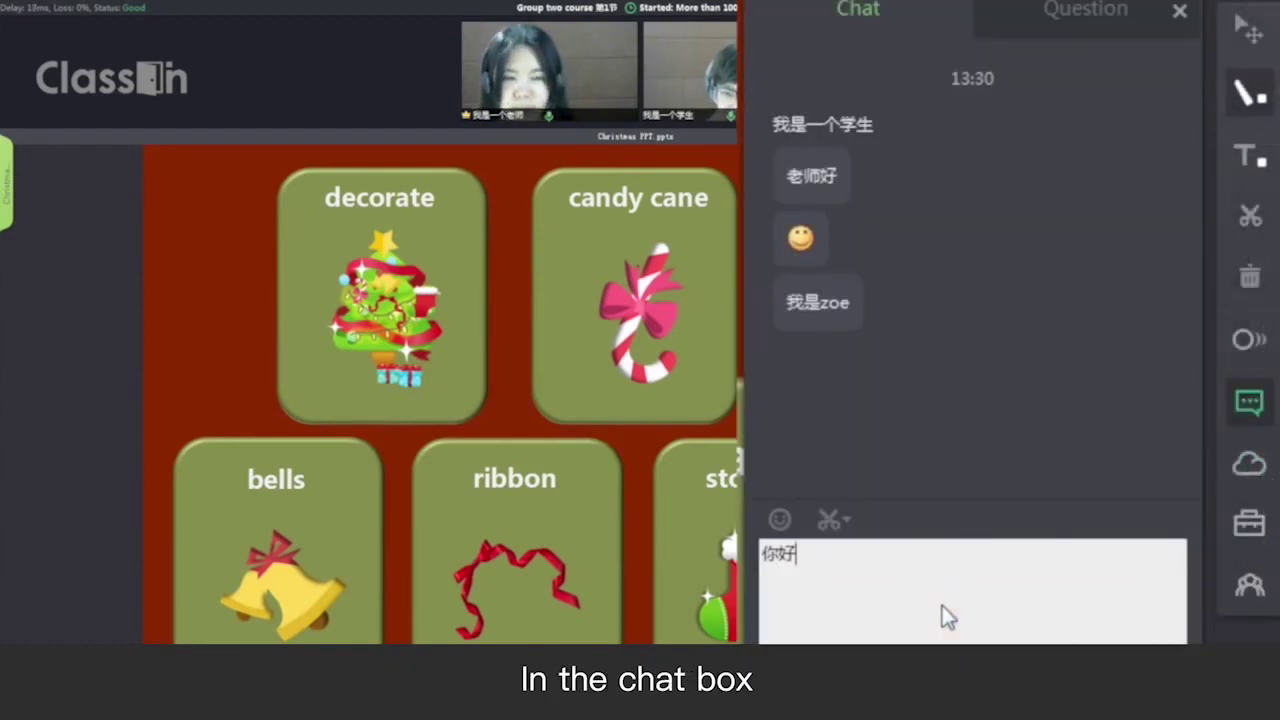
key("Return")
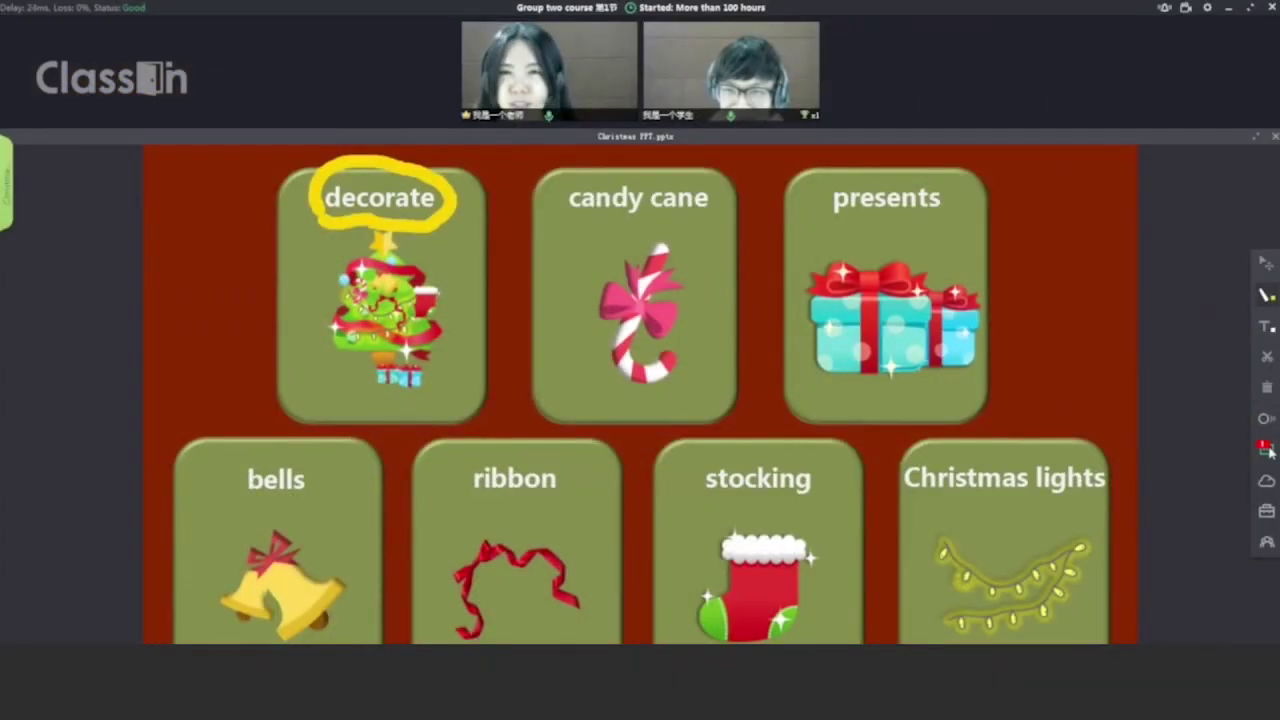
Step: Open the student's pending question about decorate, read it, and close it
left_click(1183, 252)
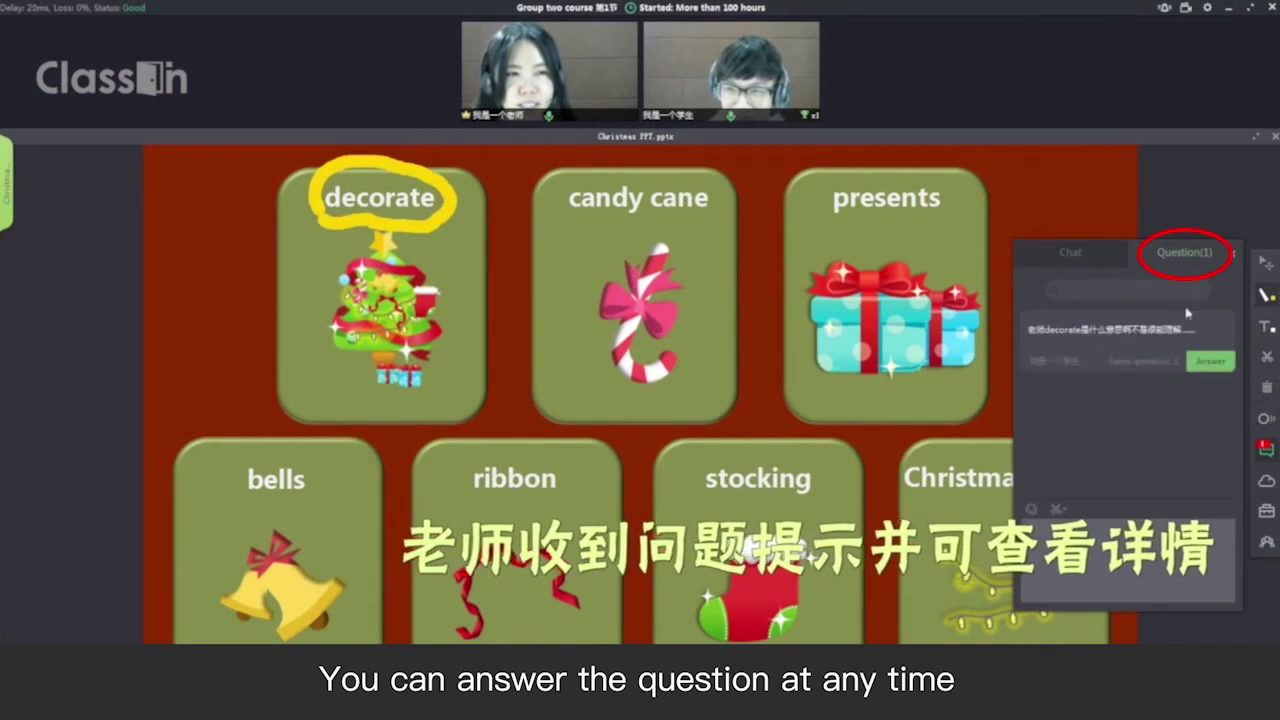
left_click(1213, 362)
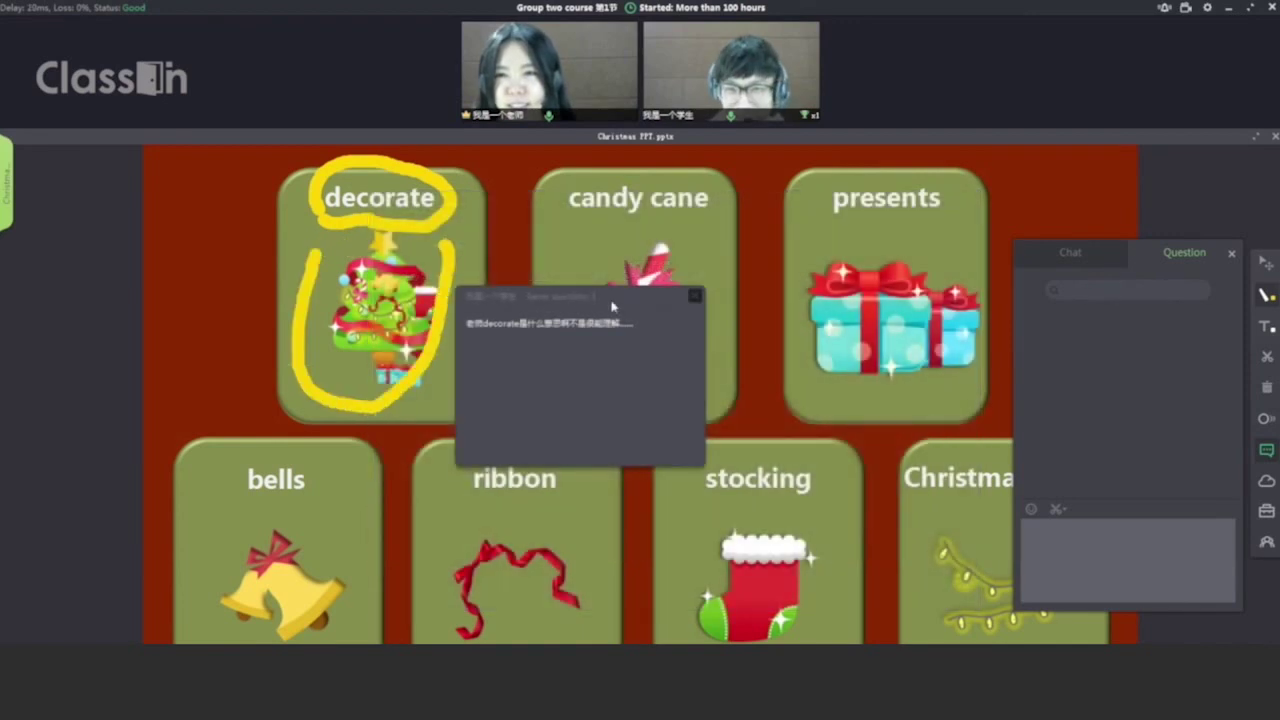
left_click(697, 297)
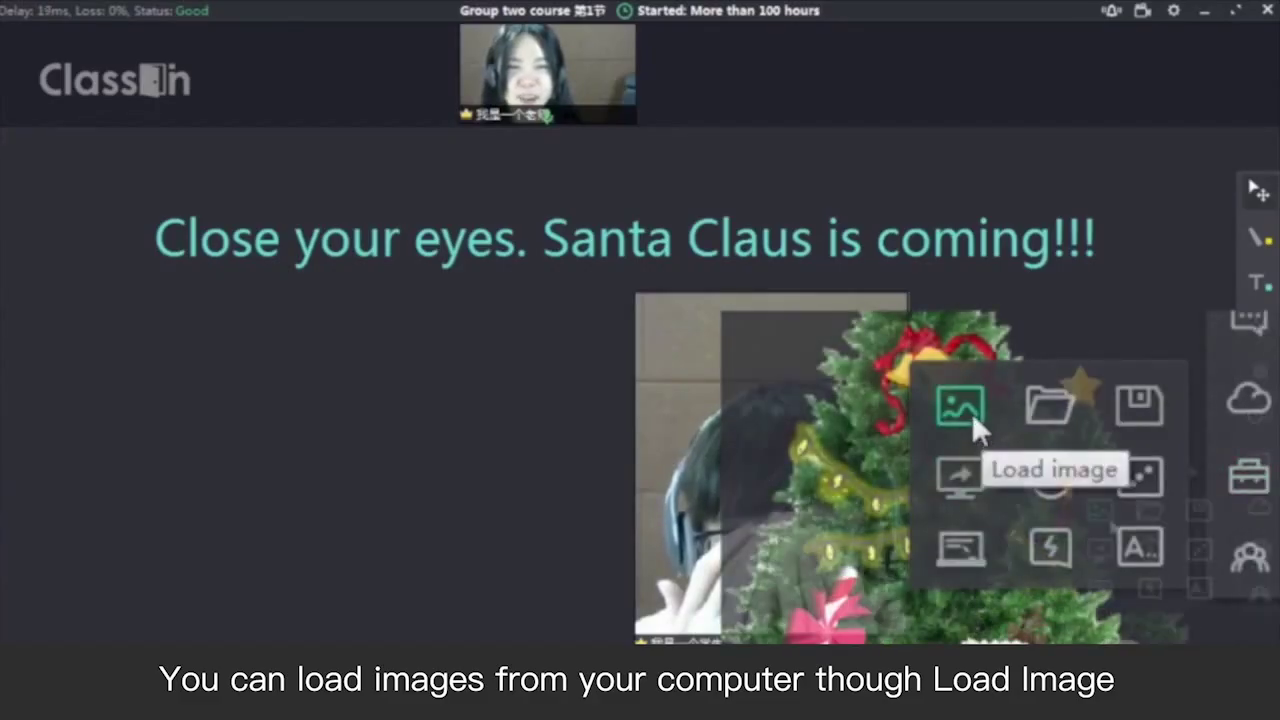
Step: Put the Santa picture from the computer on the whiteboard via Load Image
left_click(971, 412)
double_click(326, 307)
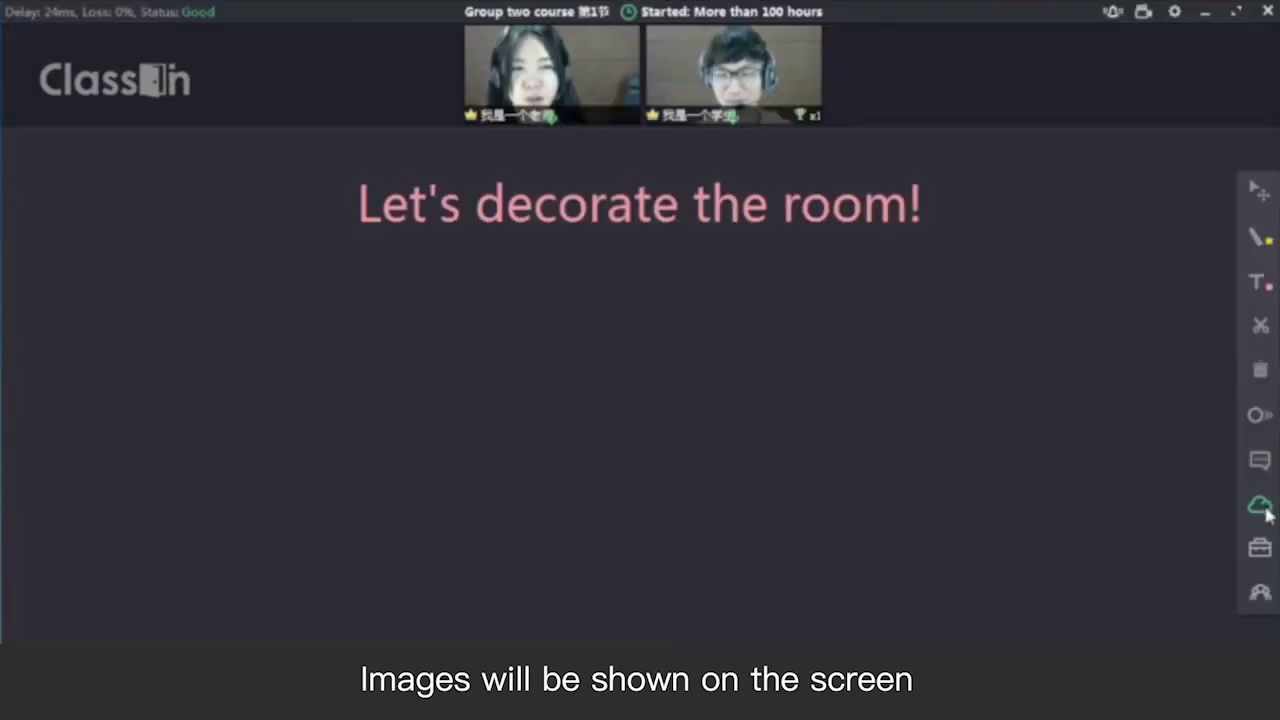
left_click(1254, 578)
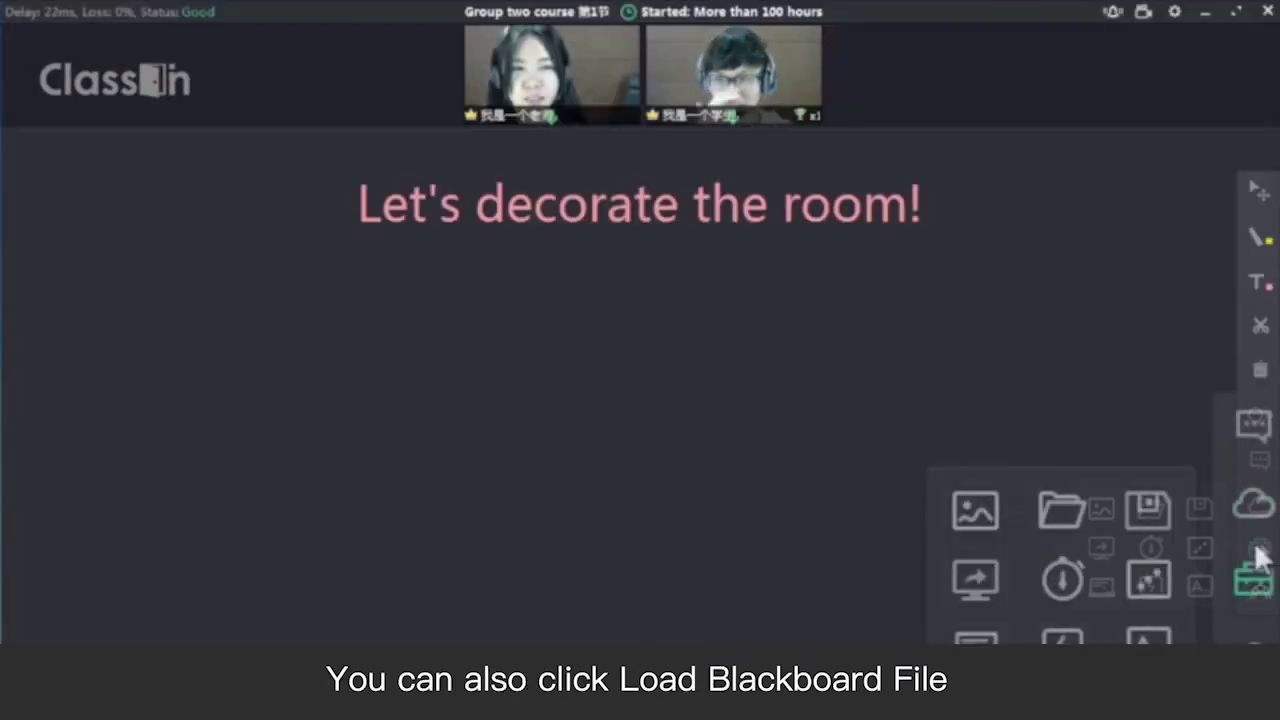
Step: Open the room-decoration .edb board and dress the tree and picture frame with star, lights, bell, ribbon and more
left_click(1074, 522)
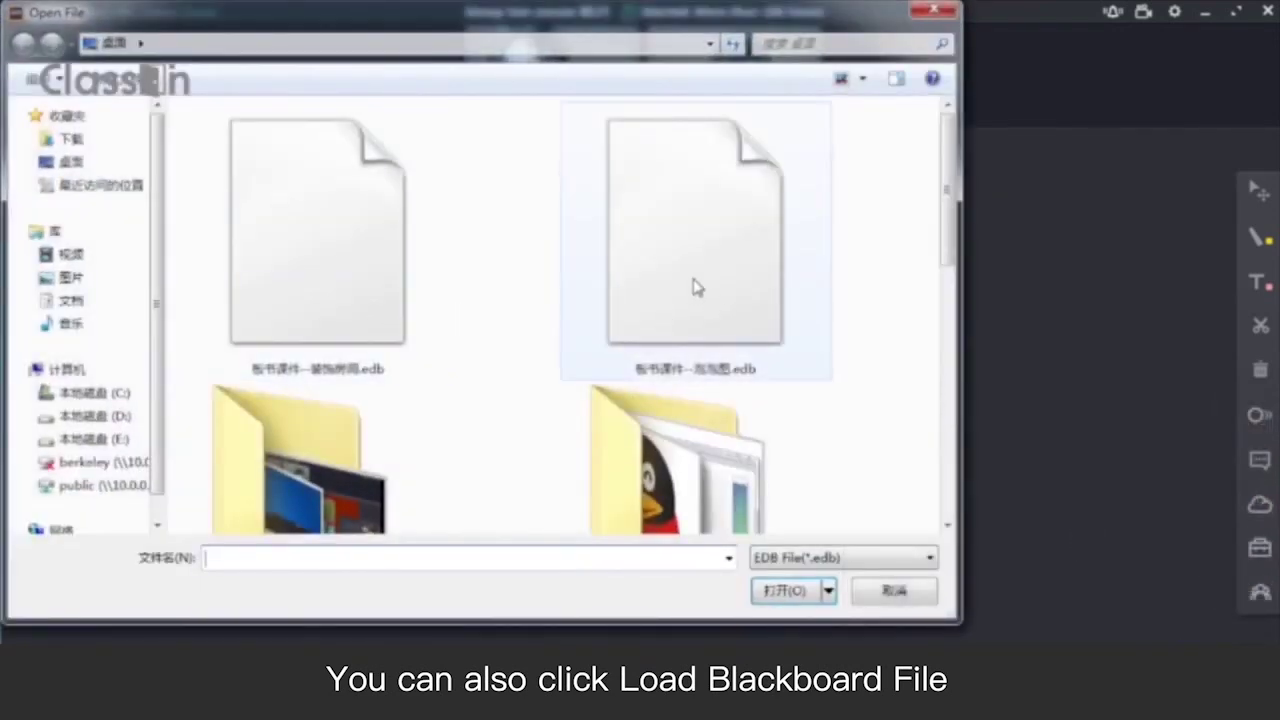
double_click(297, 234)
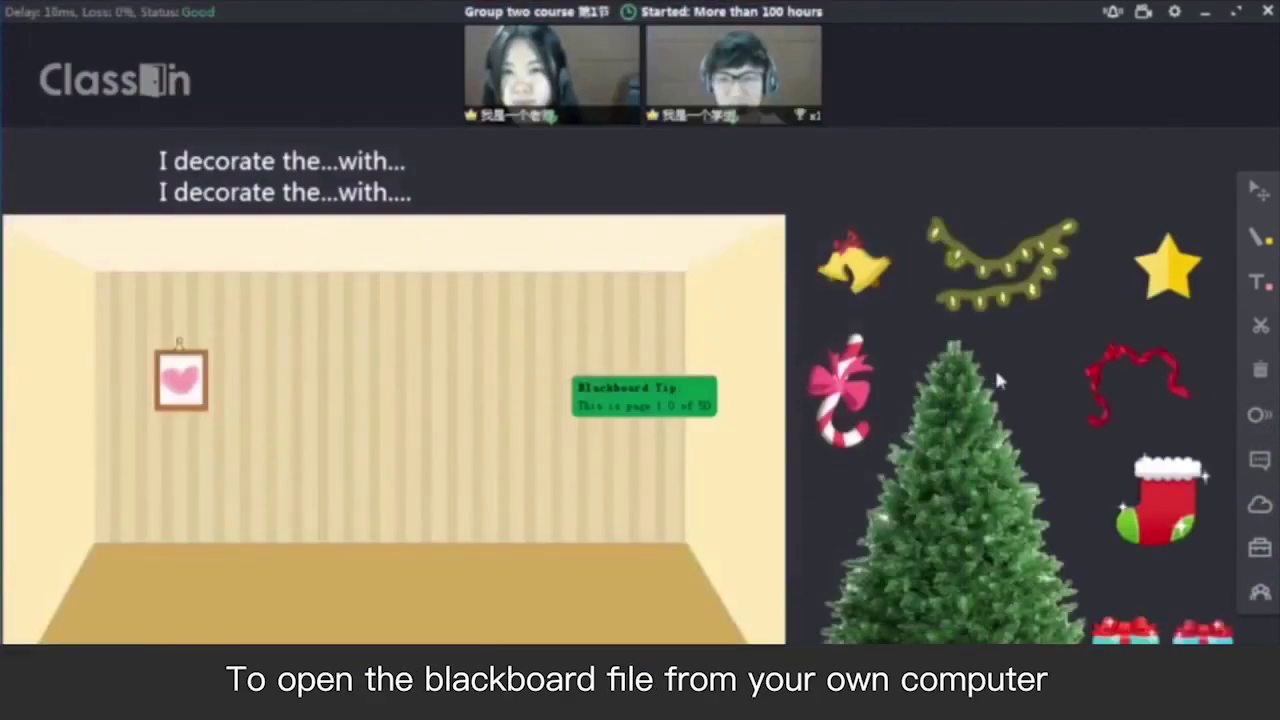
left_click_drag(797, 122, 360, 500)
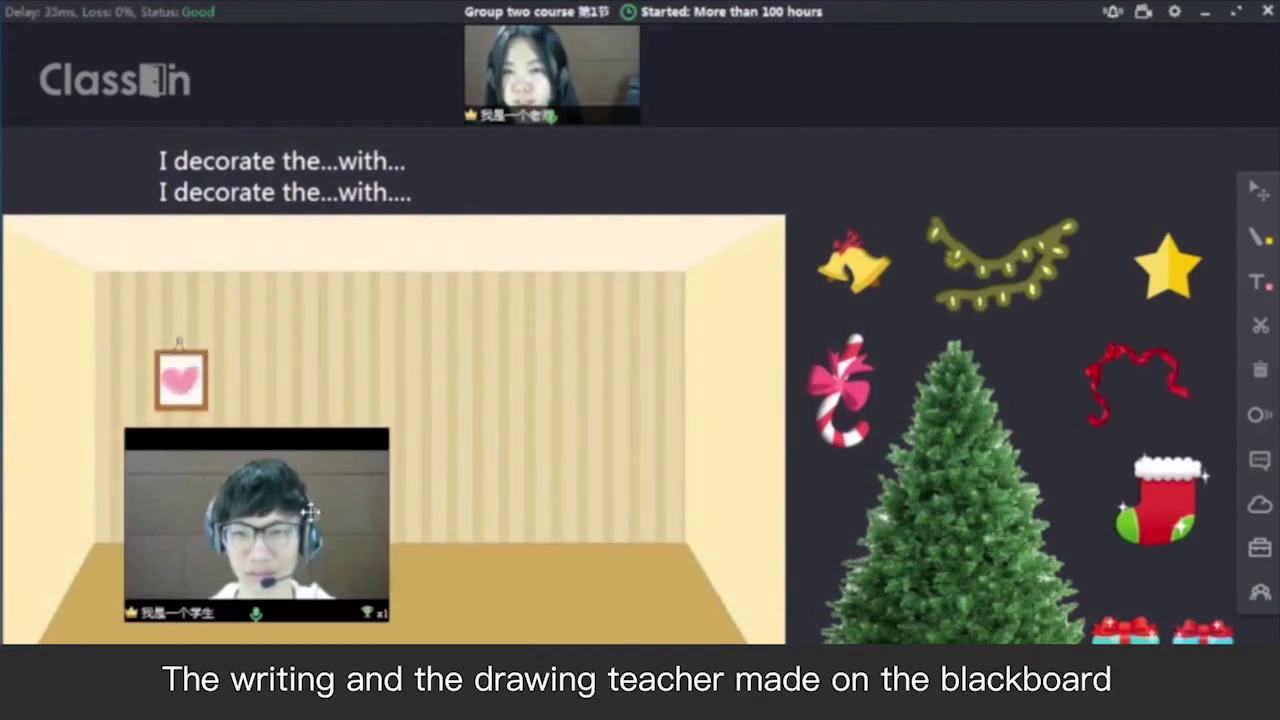
left_click_drag(1017, 492, 672, 532)
left_click_drag(1135, 225, 600, 343)
left_click_drag(840, 390, 557, 594)
left_click_drag(1000, 262, 610, 512)
left_click_drag(557, 594, 663, 596)
left_click_drag(852, 262, 180, 355)
left_click_drag(1137, 380, 190, 360)
left_click_drag(1160, 500, 558, 610)
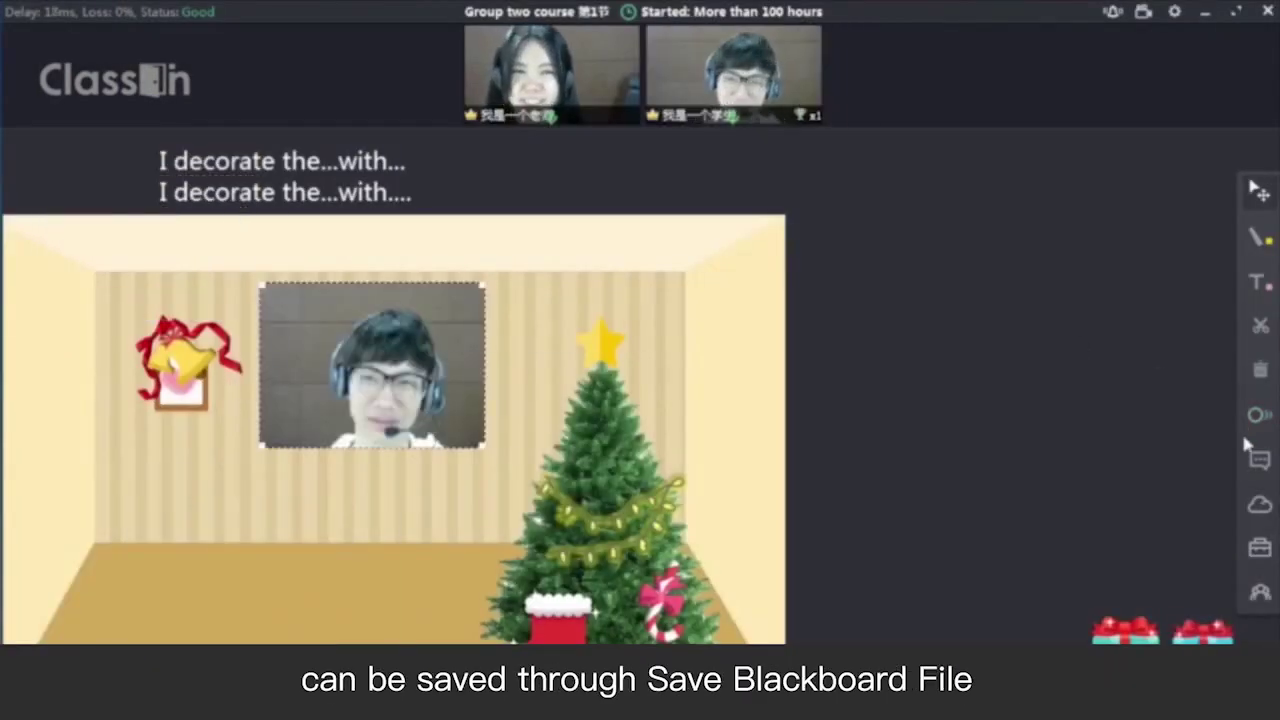
Step: Save the decorated blackboard as 布置房间
left_click(1260, 545)
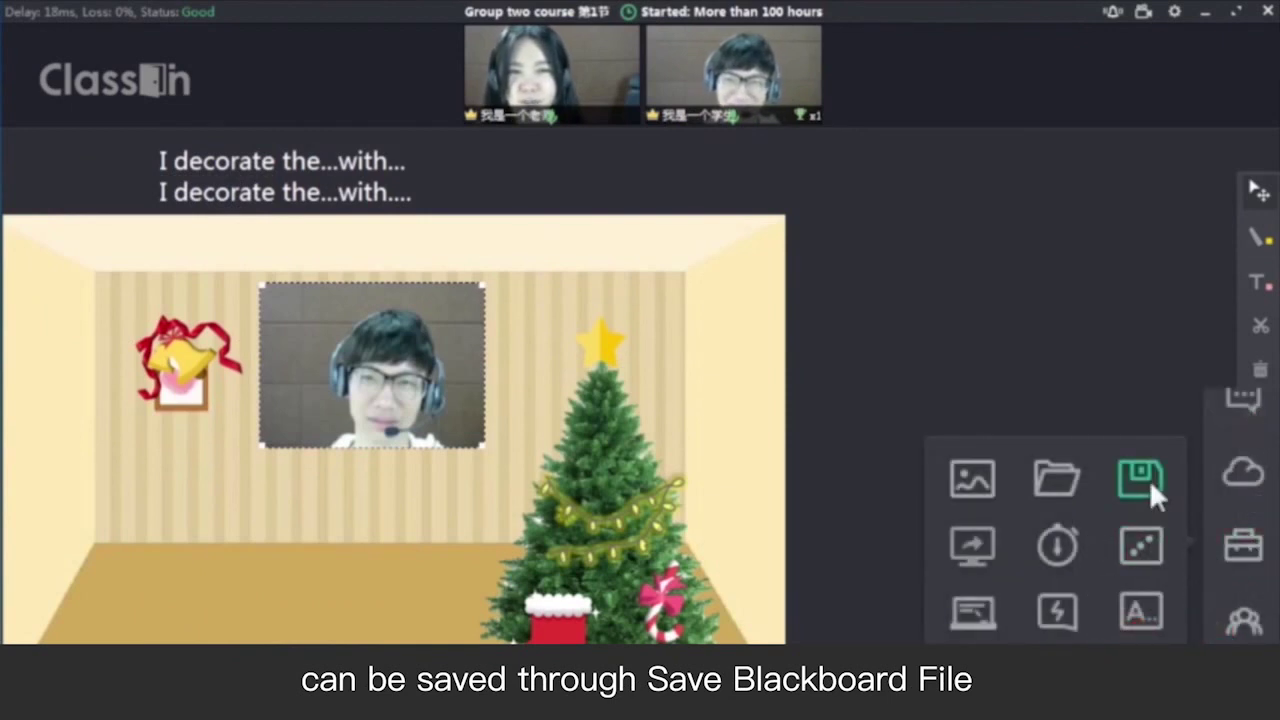
left_click(1149, 479)
type("buzhifangj")
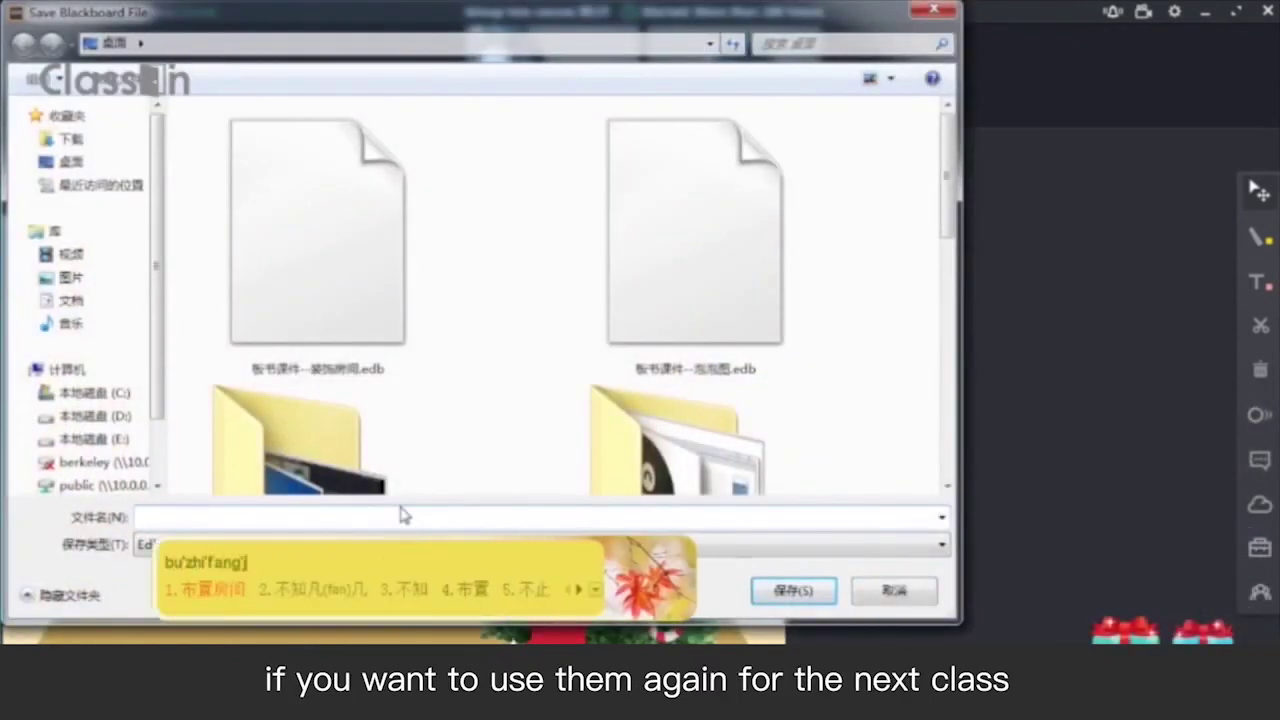
key("space")
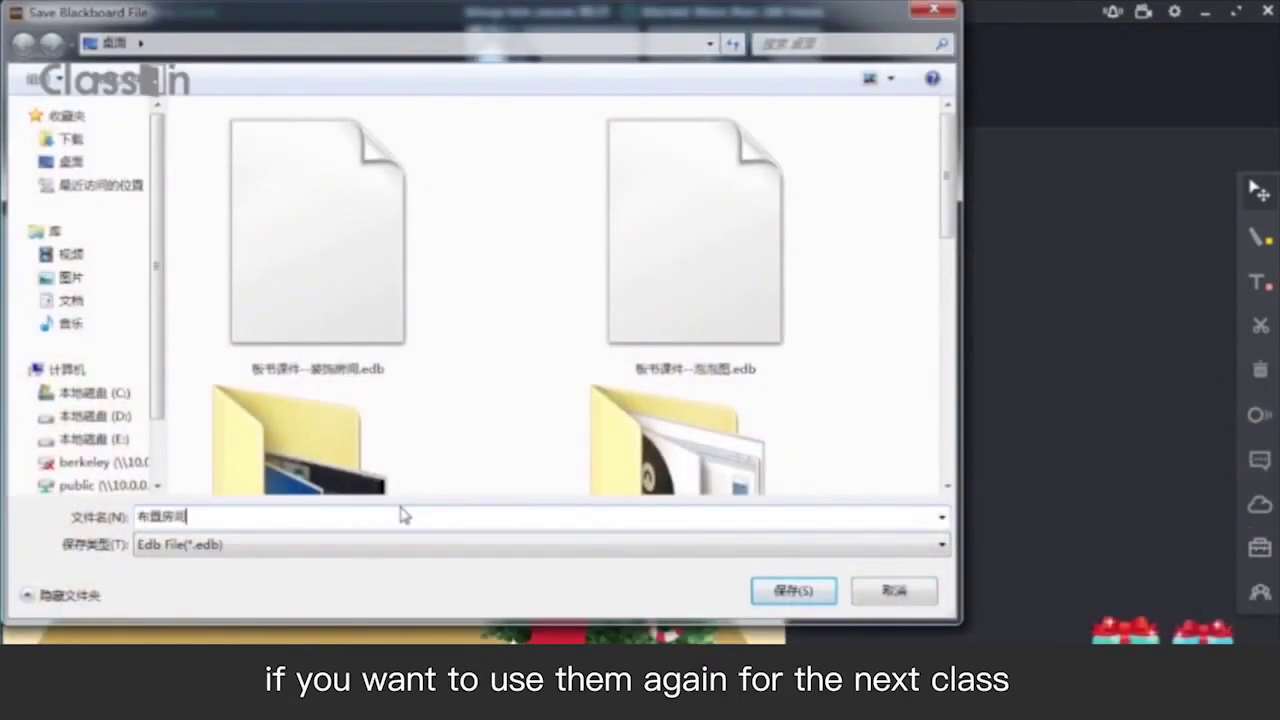
left_click(793, 591)
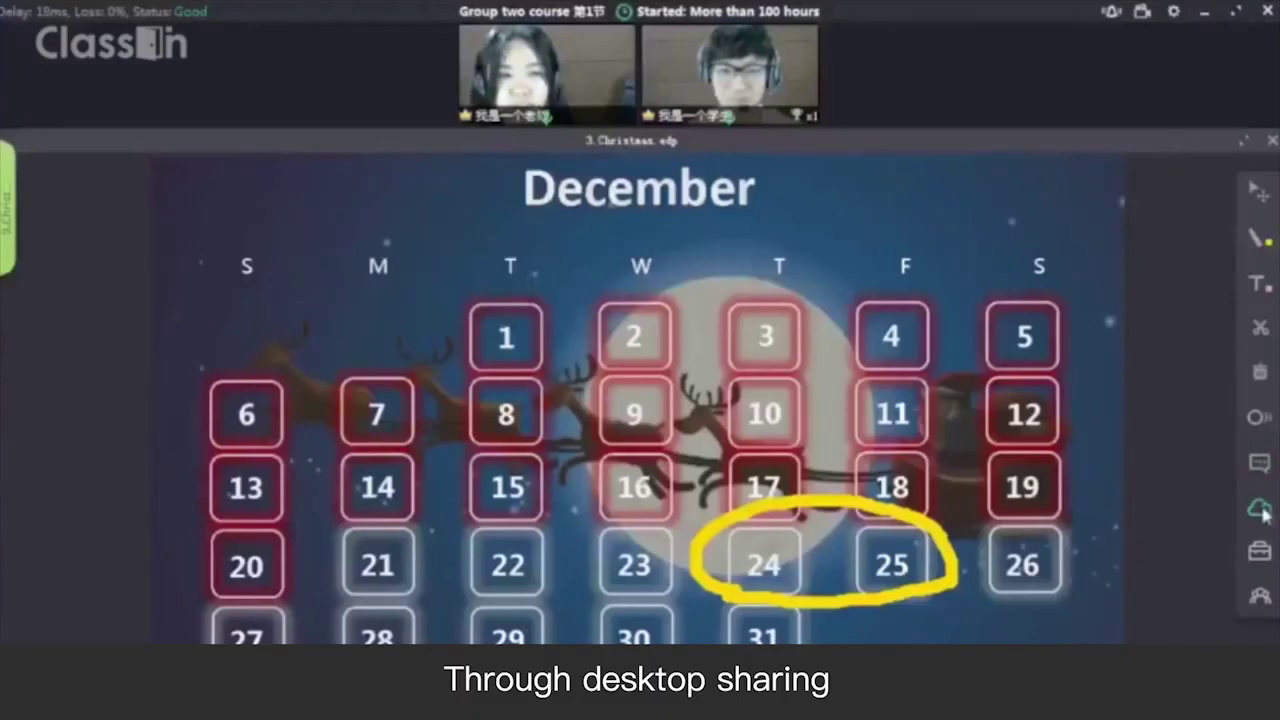
Step: Share a marked area of the desktop containing the dictionary window with students
left_click(1255, 550)
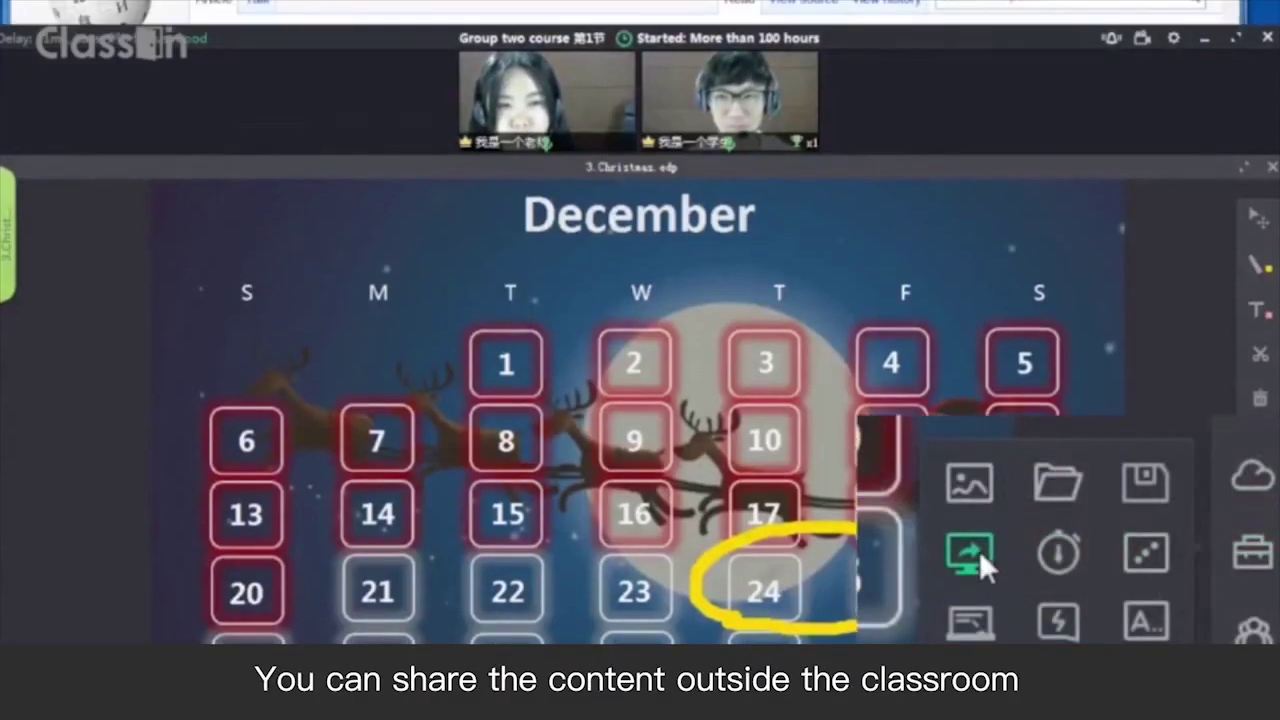
left_click(979, 552)
left_click_drag(202, 34, 1218, 620)
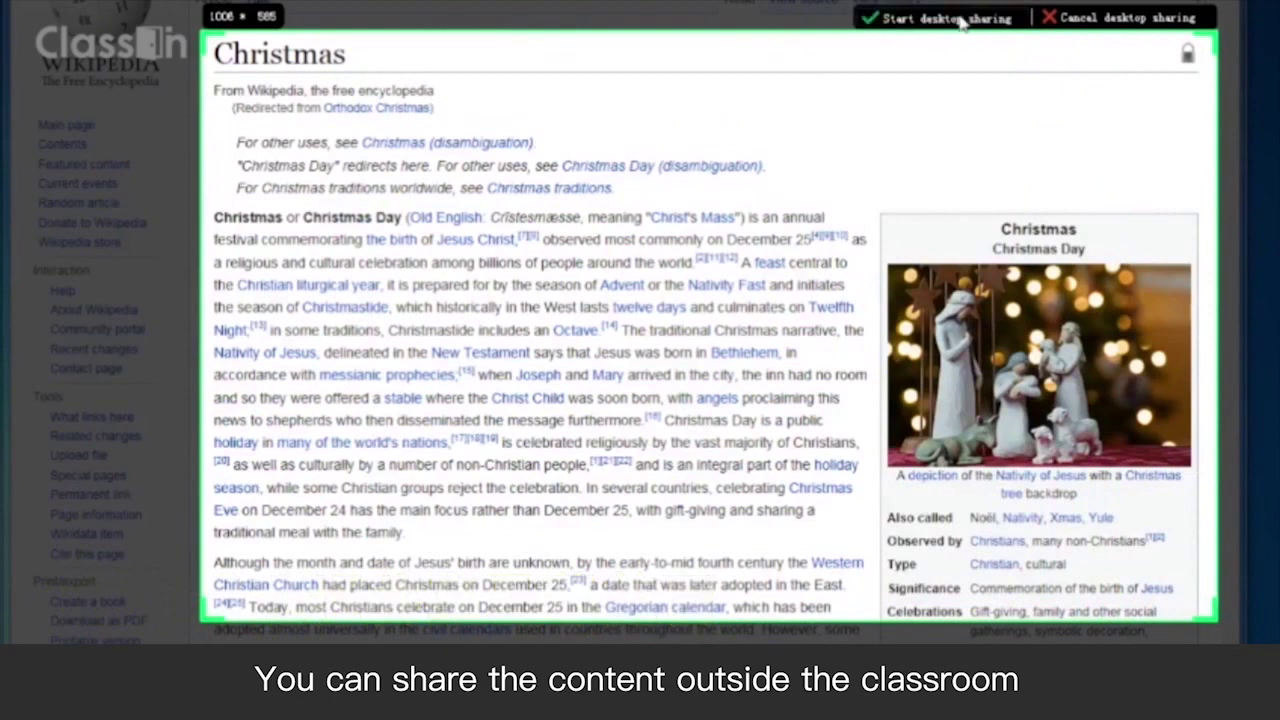
left_click(955, 18)
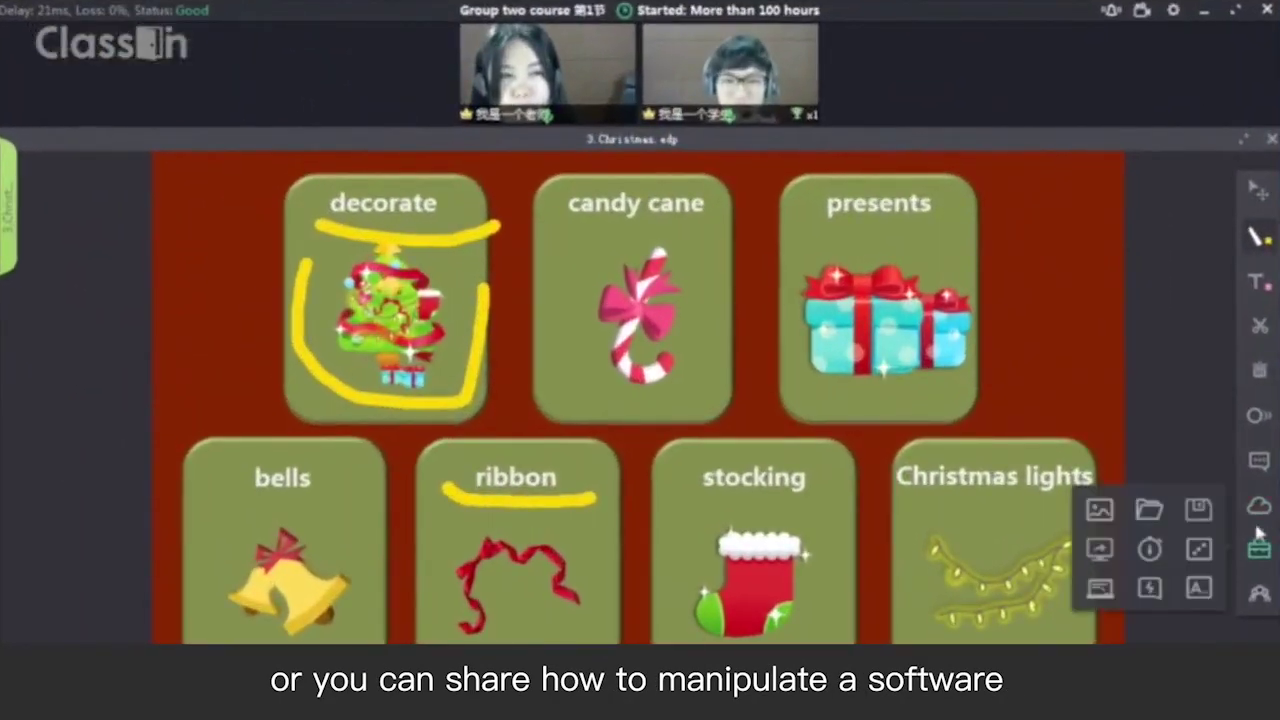
Step: Look up 'ribbon' in the shared dictionary to show its full entry
left_click(1258, 550)
left_click(893, 575)
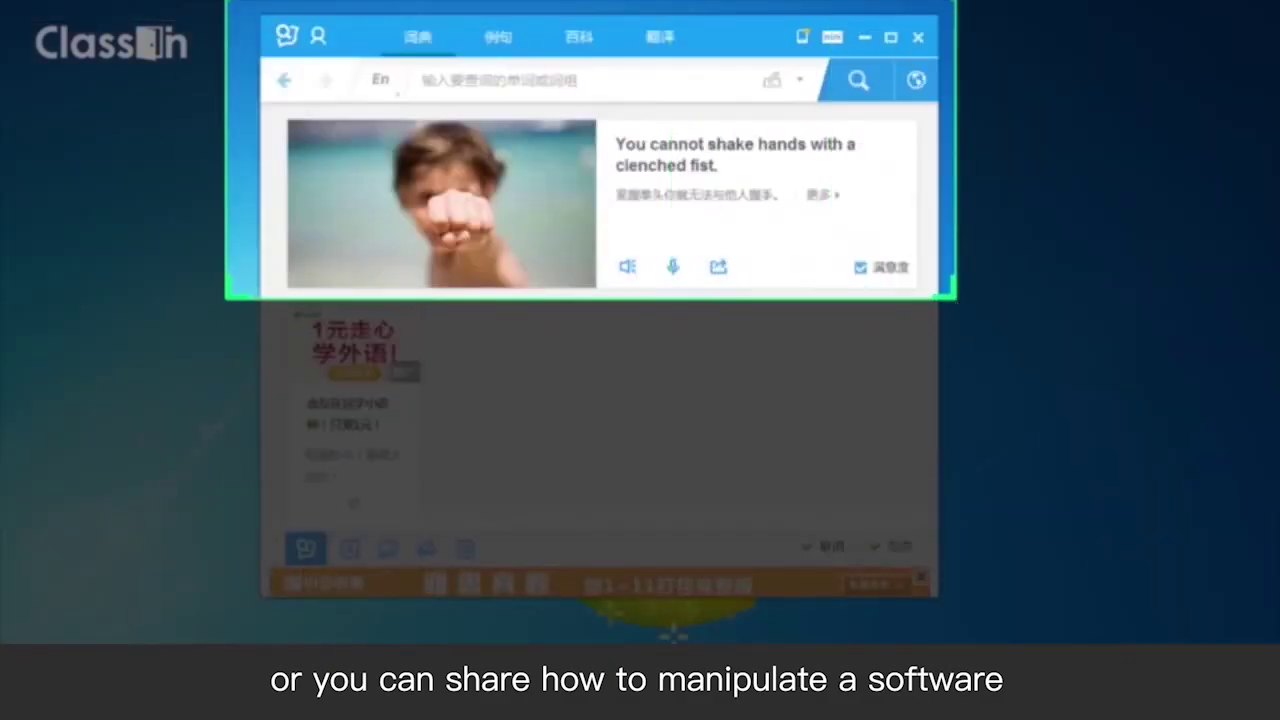
type("ribbon")
key("Return")
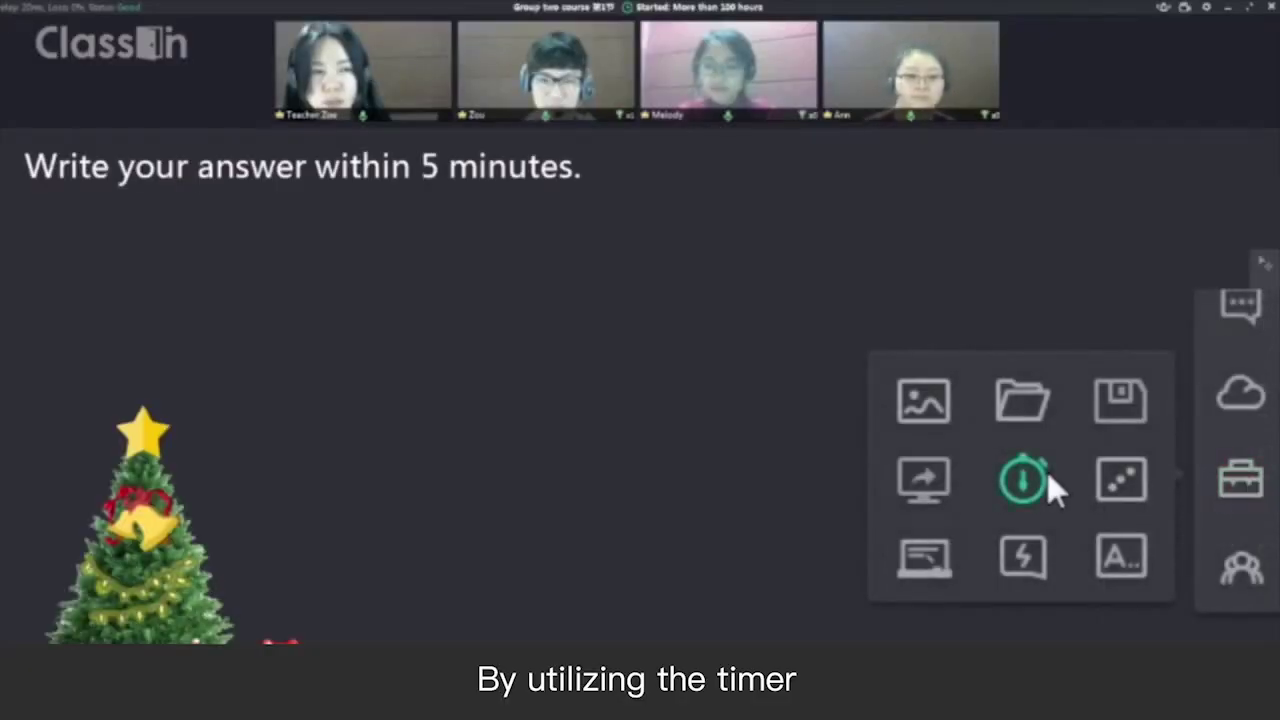
Step: Start a 05:00 countdown timer, then collect the students' small-blackboard answers
left_click(1047, 474)
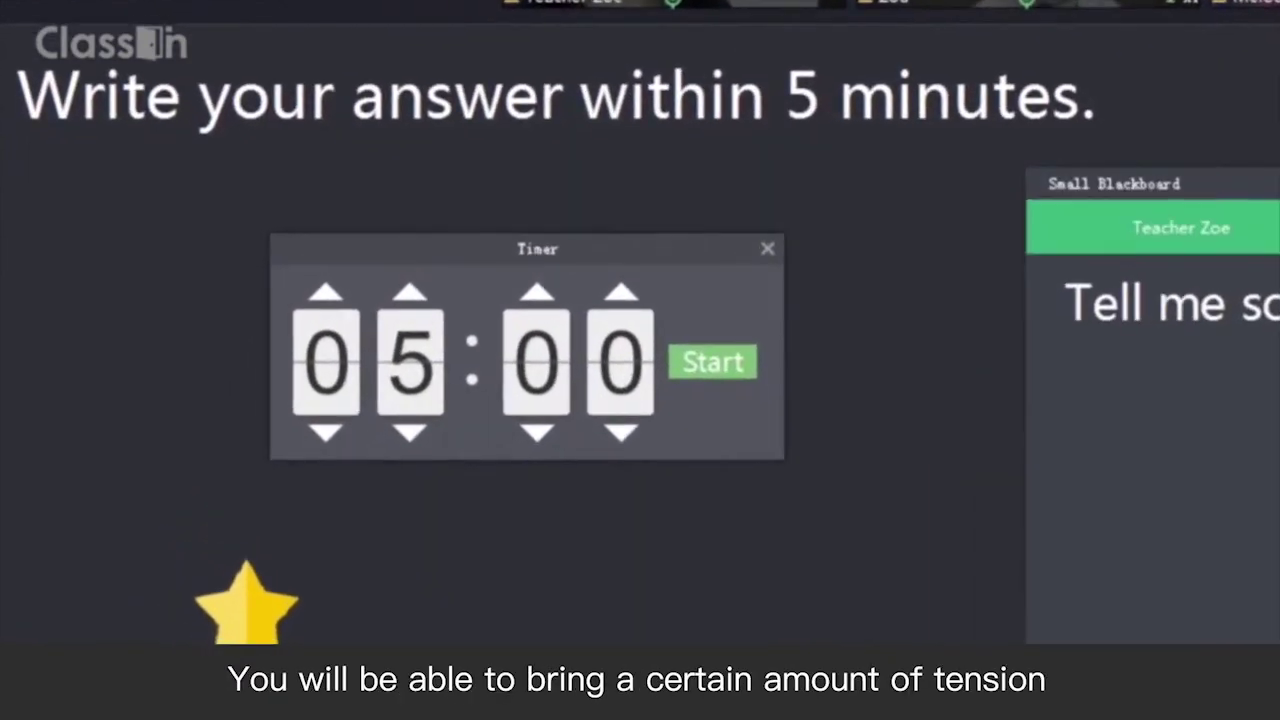
left_click(712, 364)
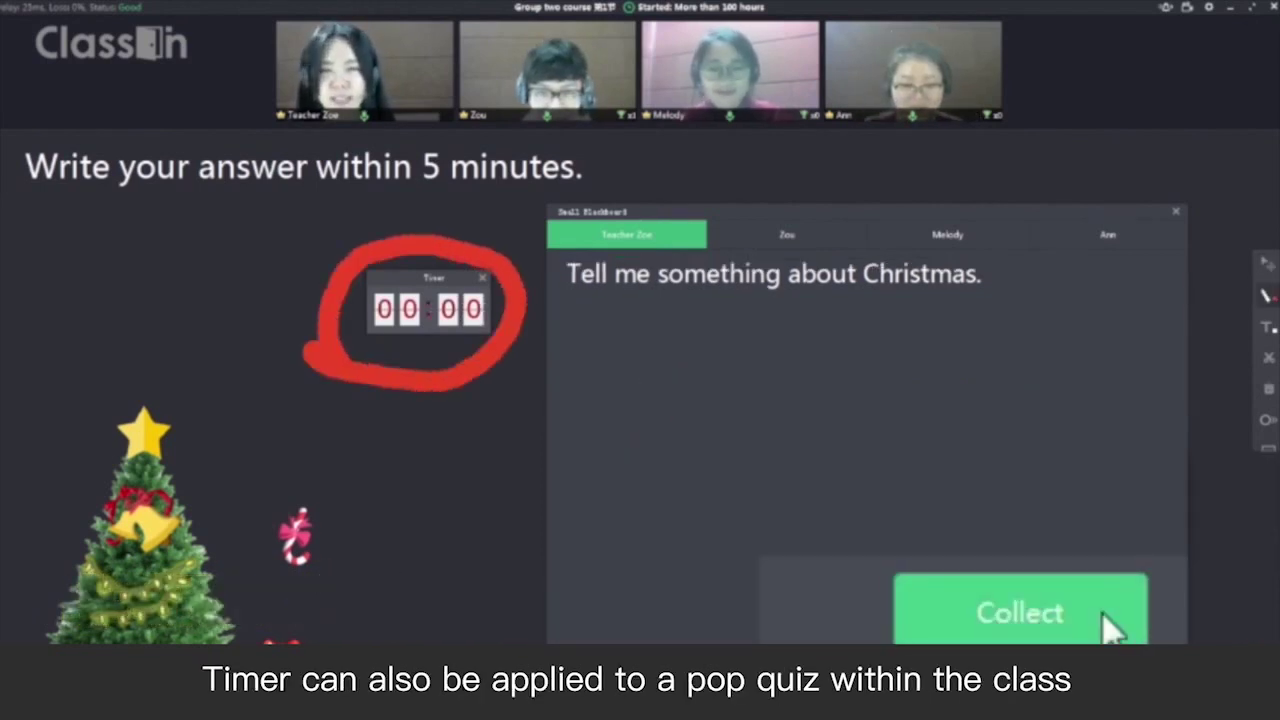
left_click(1112, 626)
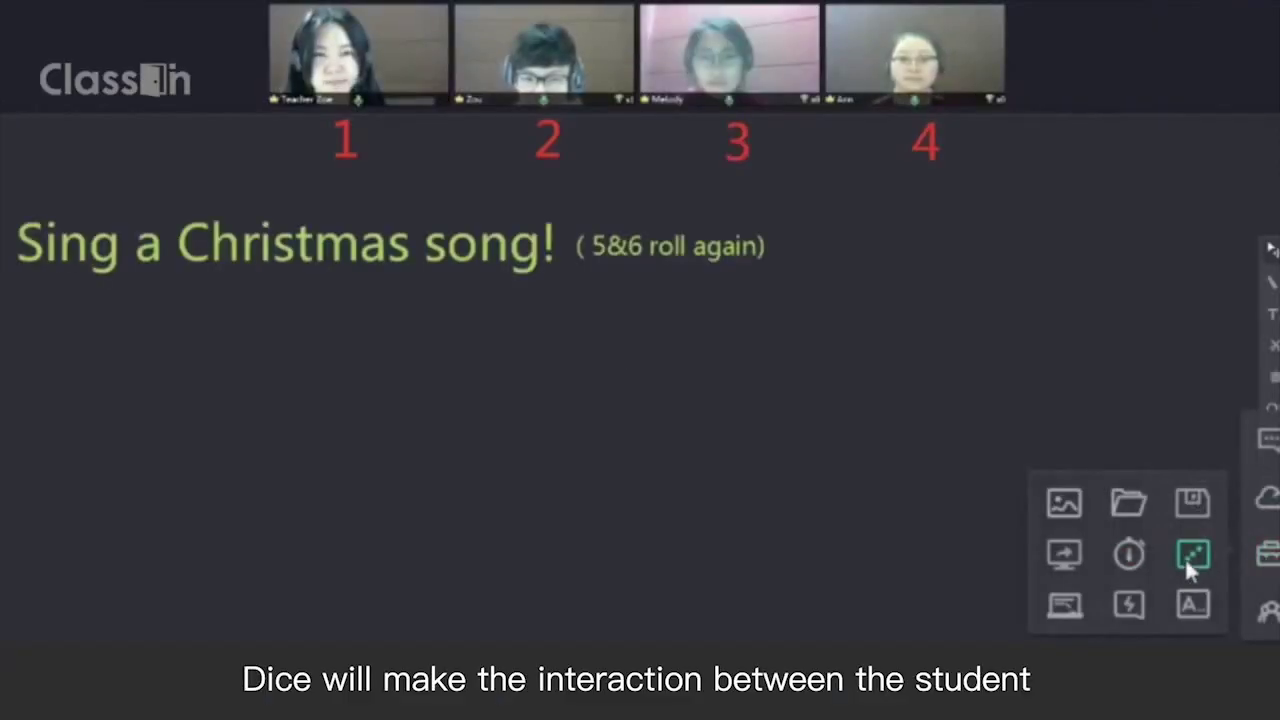
Step: Roll the dice, move it to the right, and enlarge the third student's video
left_click(1190, 564)
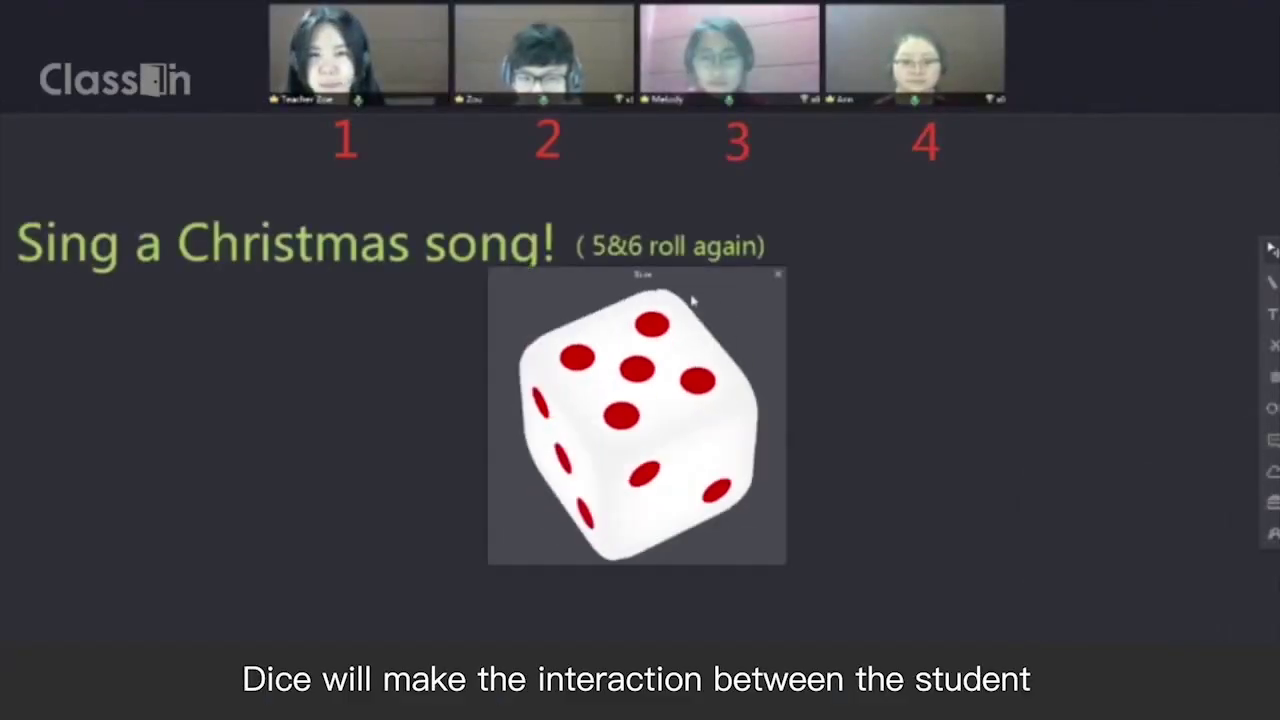
left_click_drag(728, 275, 1145, 246)
mouse_move(789, 76)
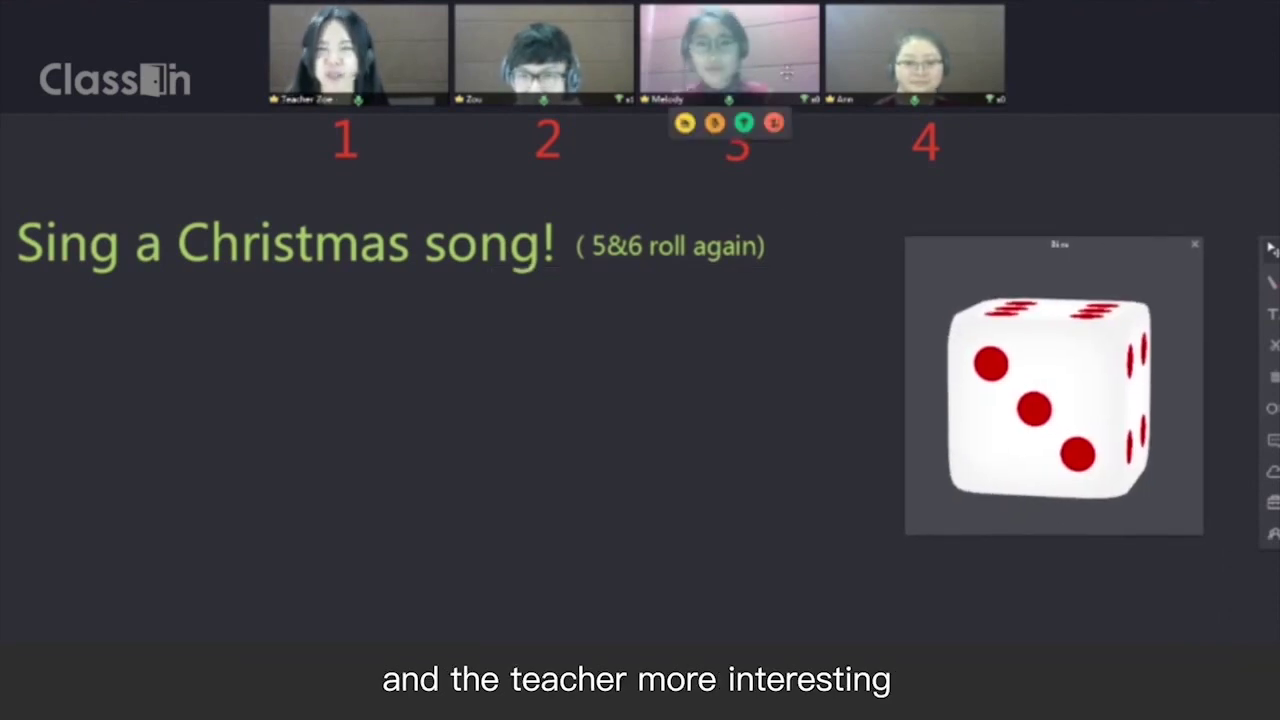
double_click(782, 31)
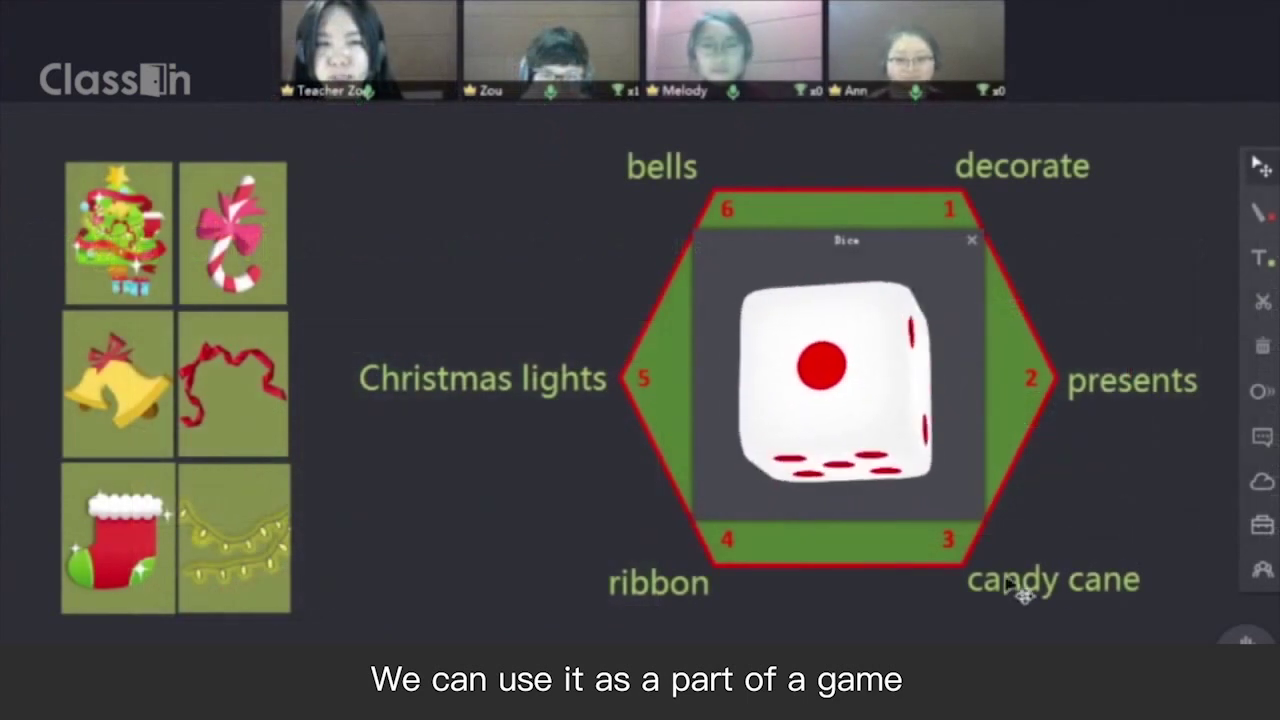
Step: Place the tree card beside decorate, roll again, and put the candy cane card by its word
left_click_drag(95, 245, 1150, 212)
left_click(873, 415)
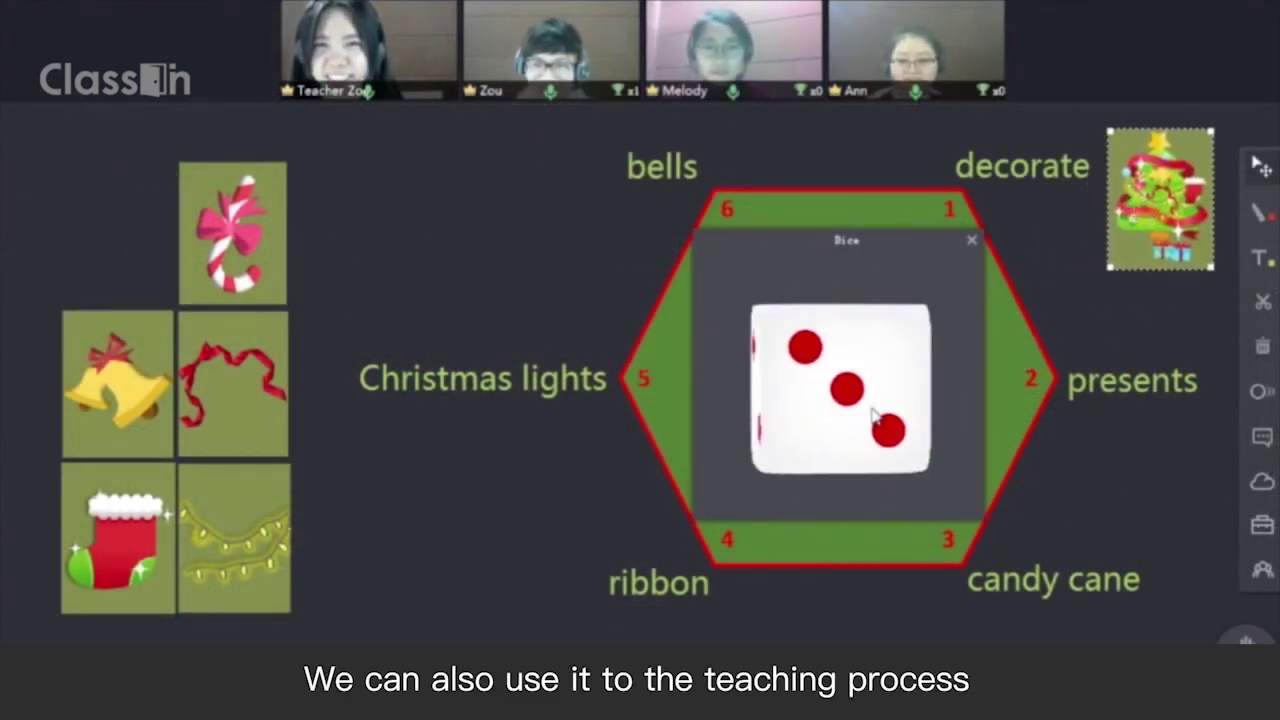
left_click_drag(240, 230, 1168, 545)
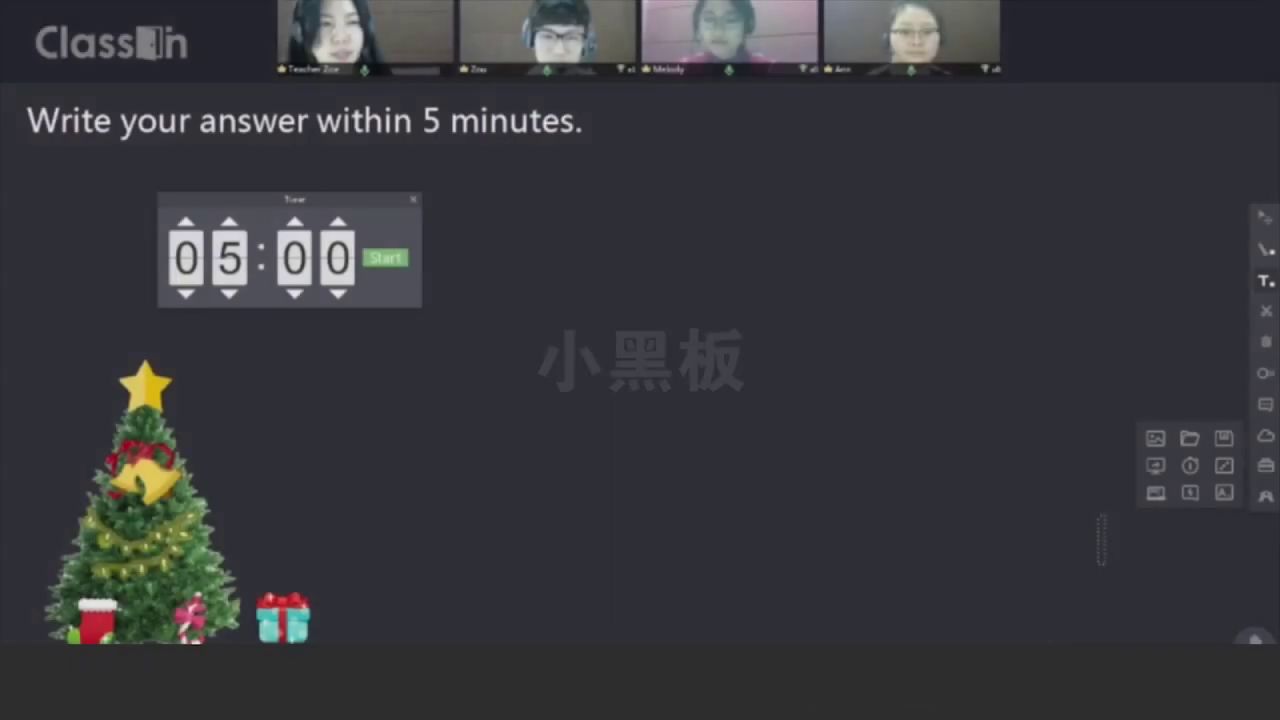
Step: Create a small-blackboard question 'Tell me something about…' and hand it out to all students
left_click(1246, 488)
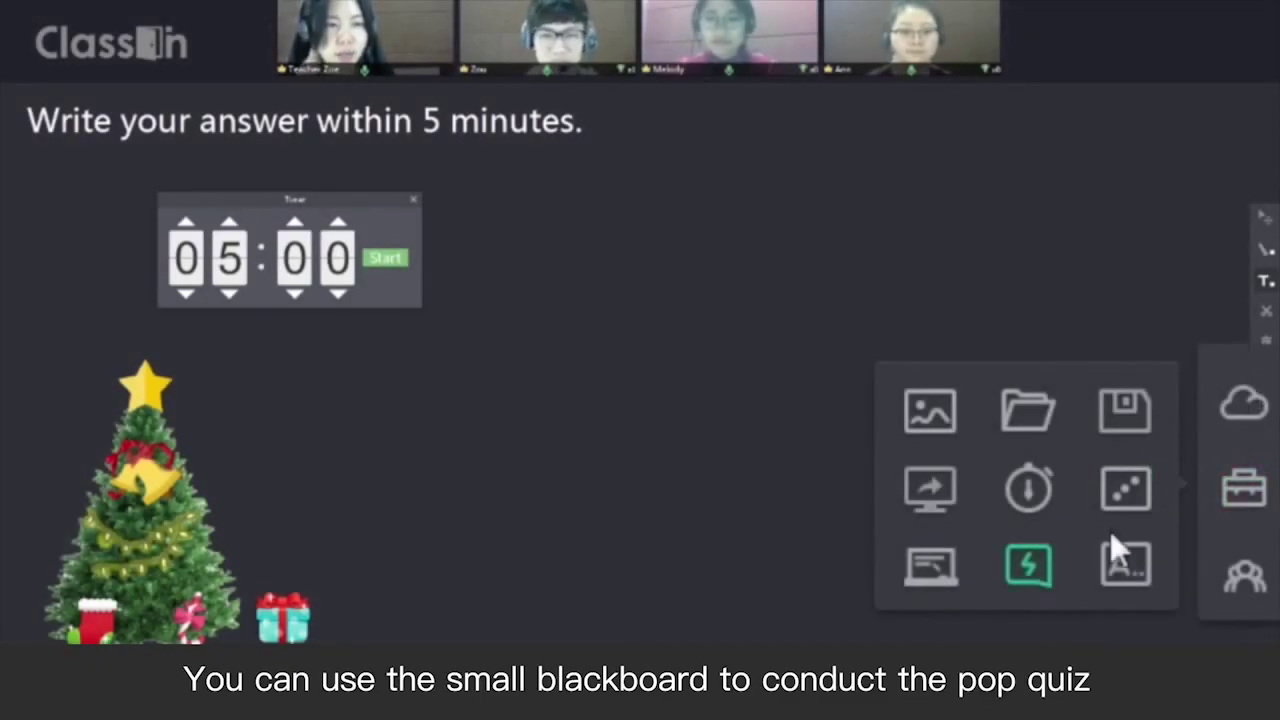
left_click(959, 580)
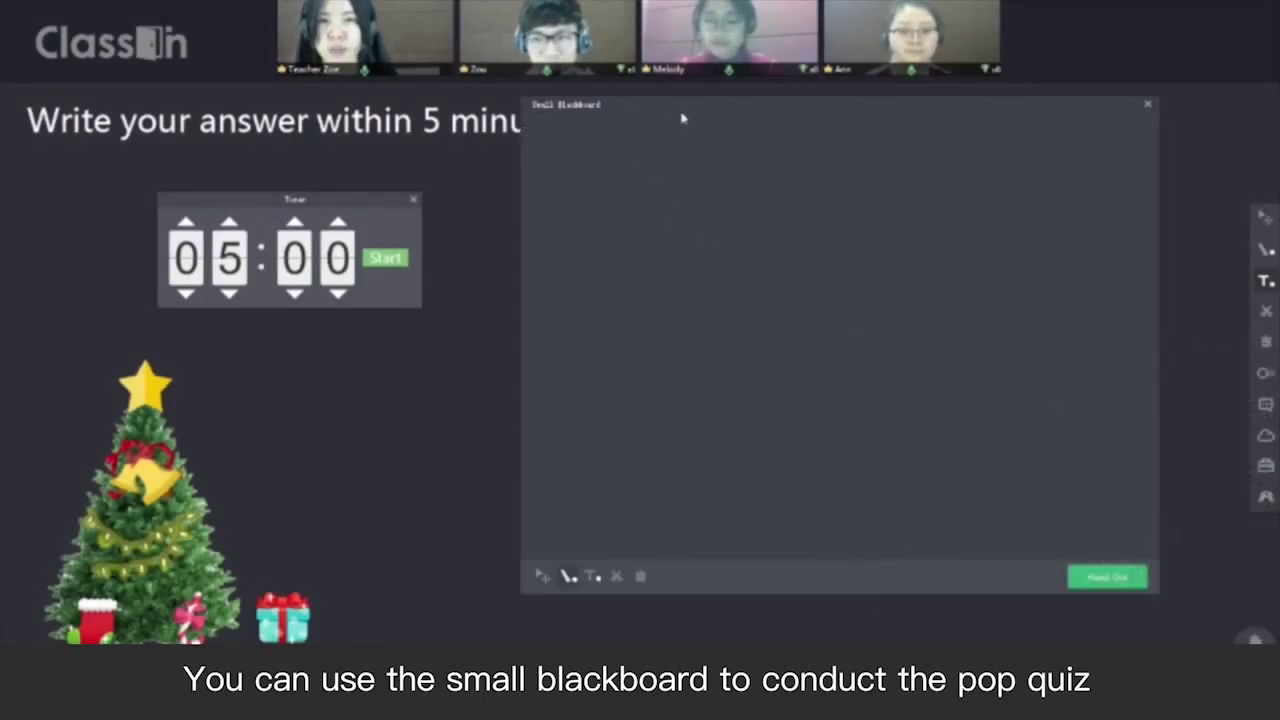
left_click(619, 637)
left_click(580, 197)
type("Te")
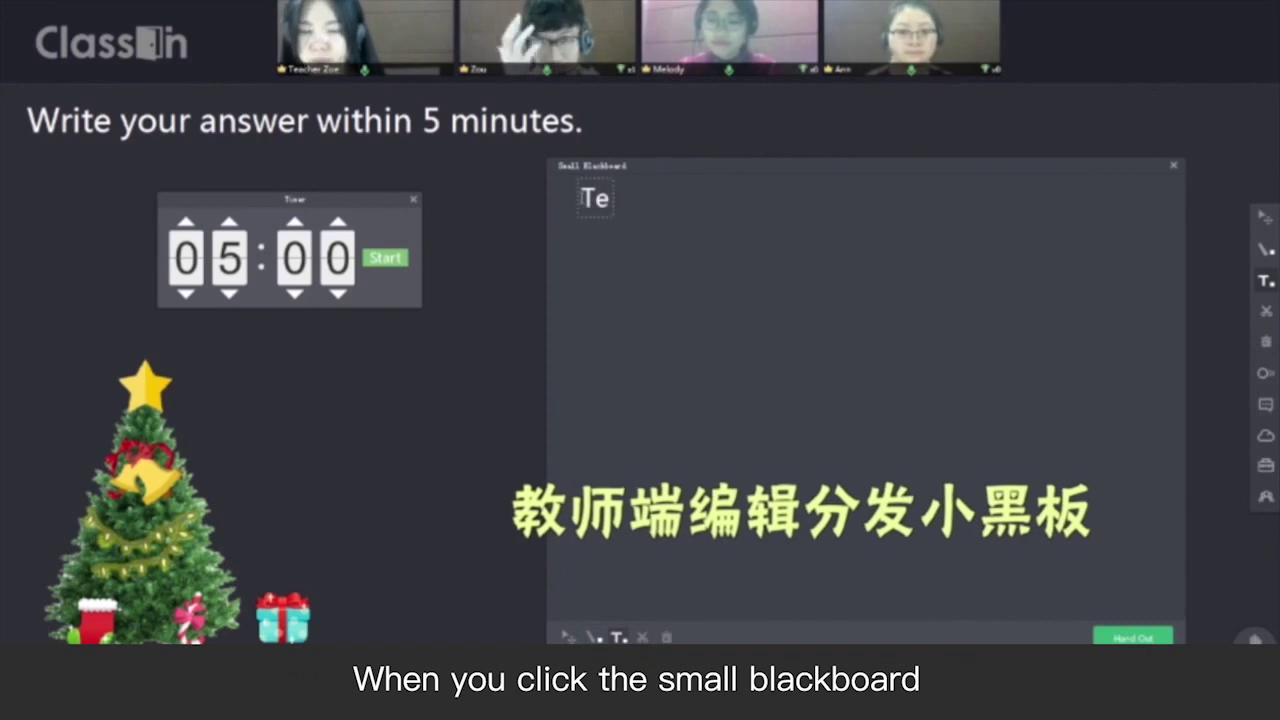
type("ll me something about Christmas.")
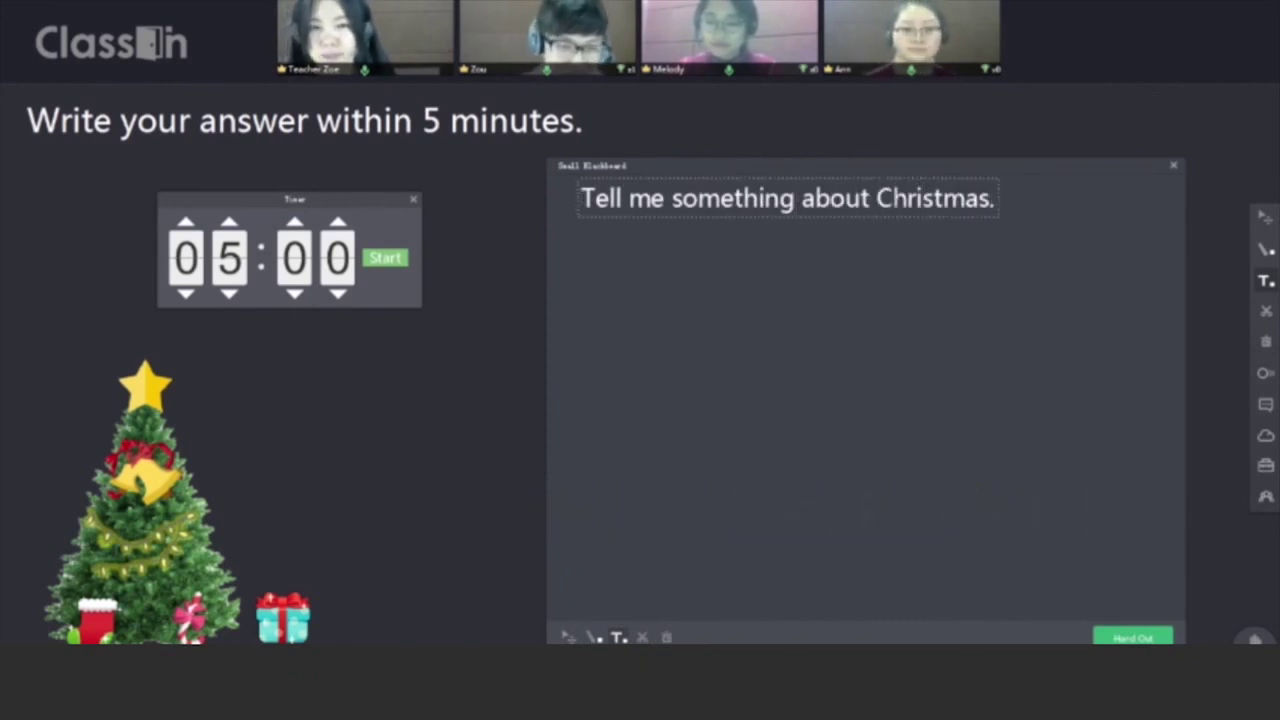
left_click_drag(752, 206, 738, 207)
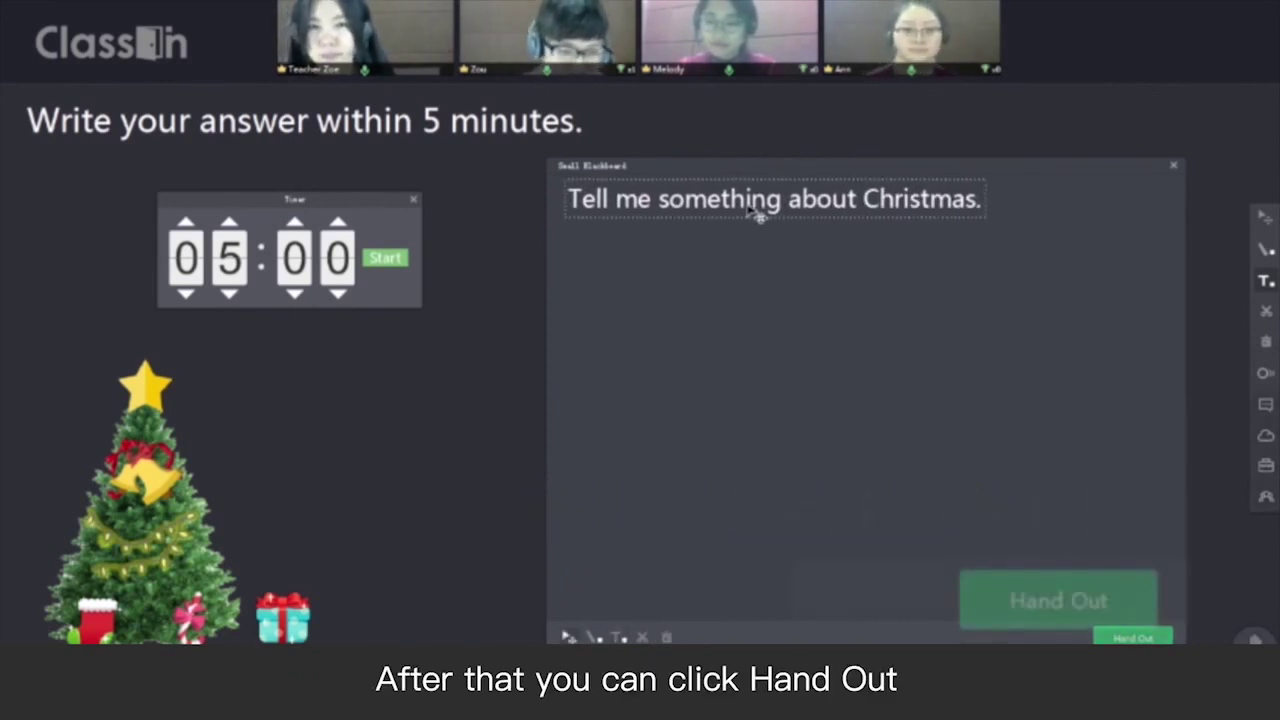
left_click(1076, 610)
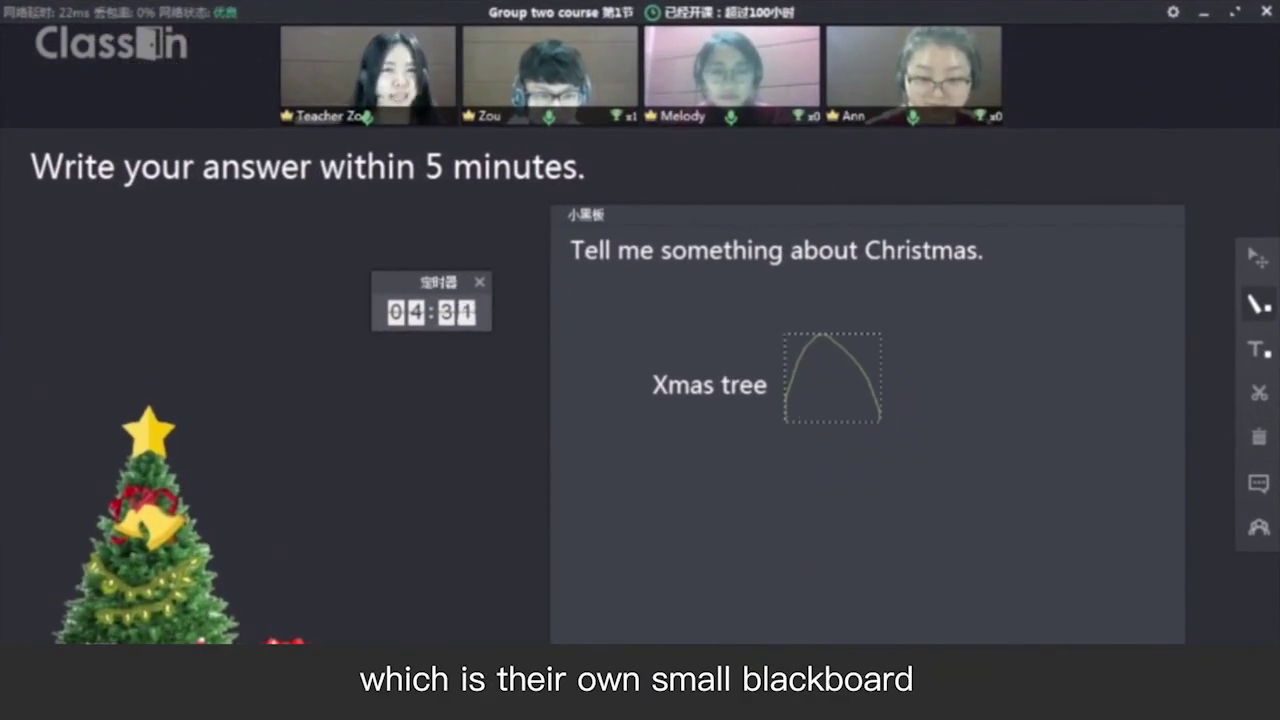
Step: Sketch a light green tree outline beside 'Xmas tree' and collect all students' blackboards
left_click(654, 605)
mouse_move(795, 428)
left_mouse_down()
mouse_move(838, 318)
mouse_move(860, 420)
mouse_move(800, 430)
mouse_move(870, 434)
left_mouse_up()
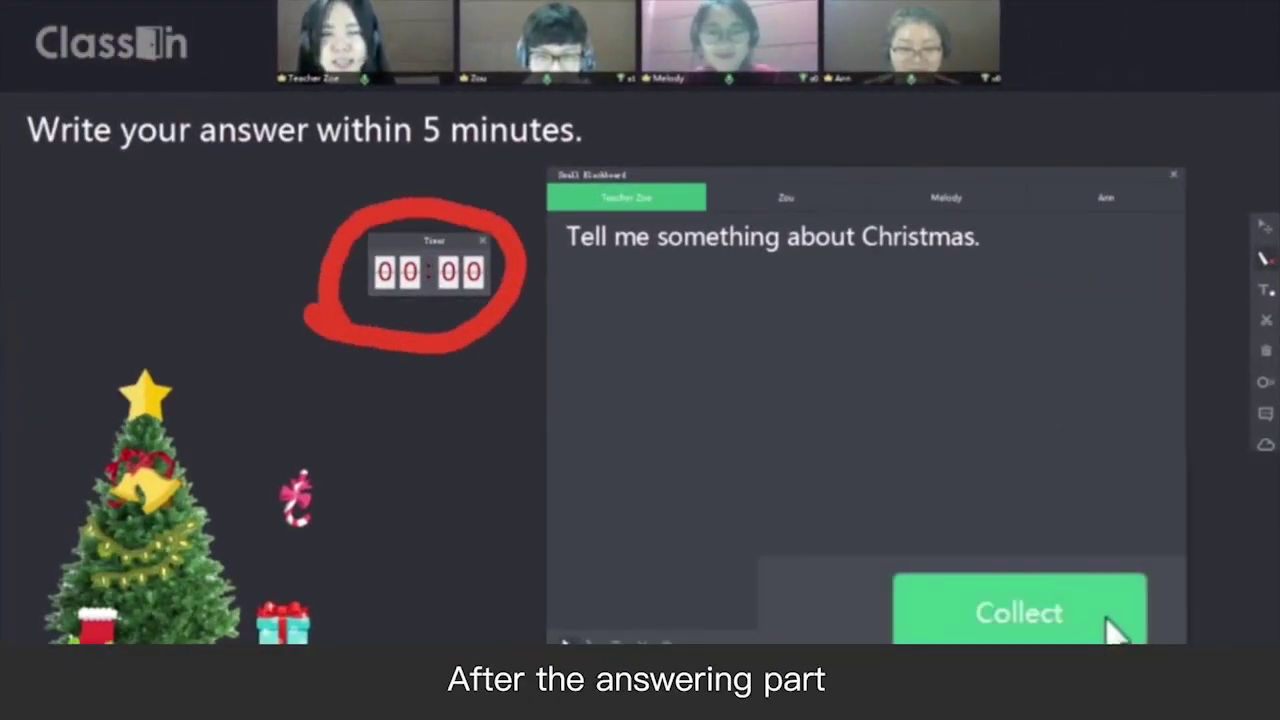
left_click(1112, 628)
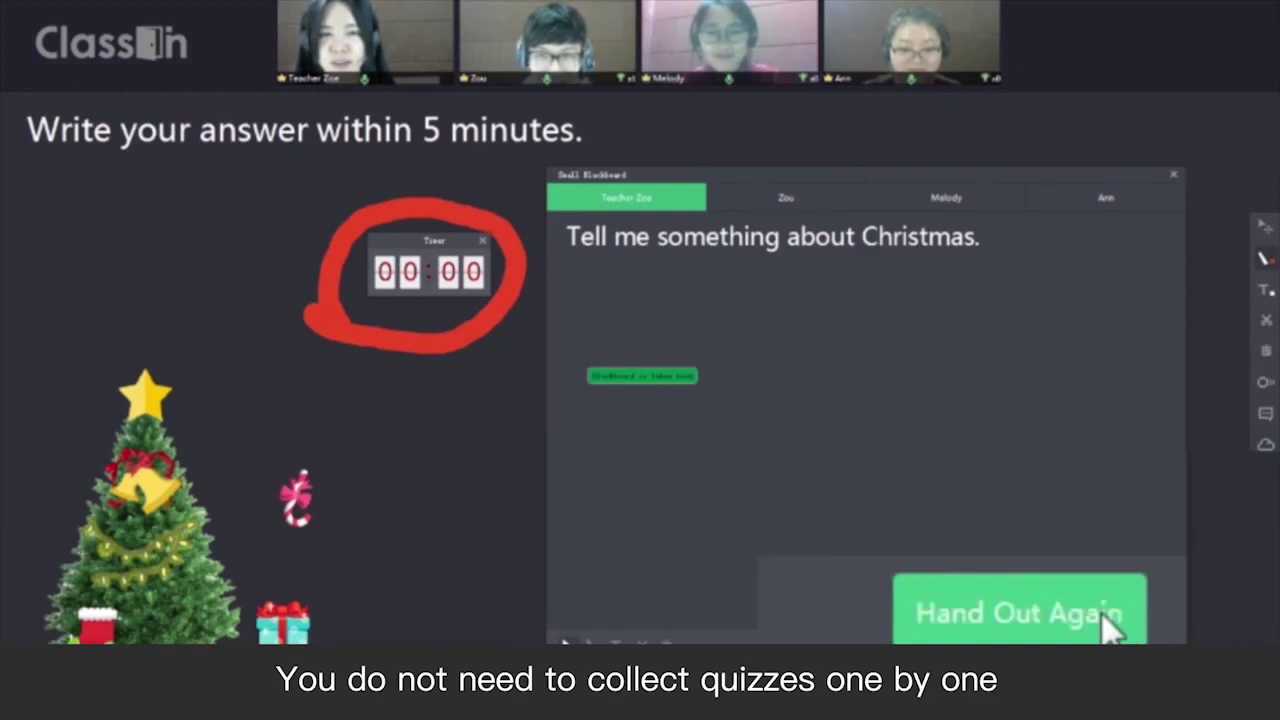
Step: Write comments on students' answer boards, such as 'Claus' and 'You like cand…'
left_click(786, 198)
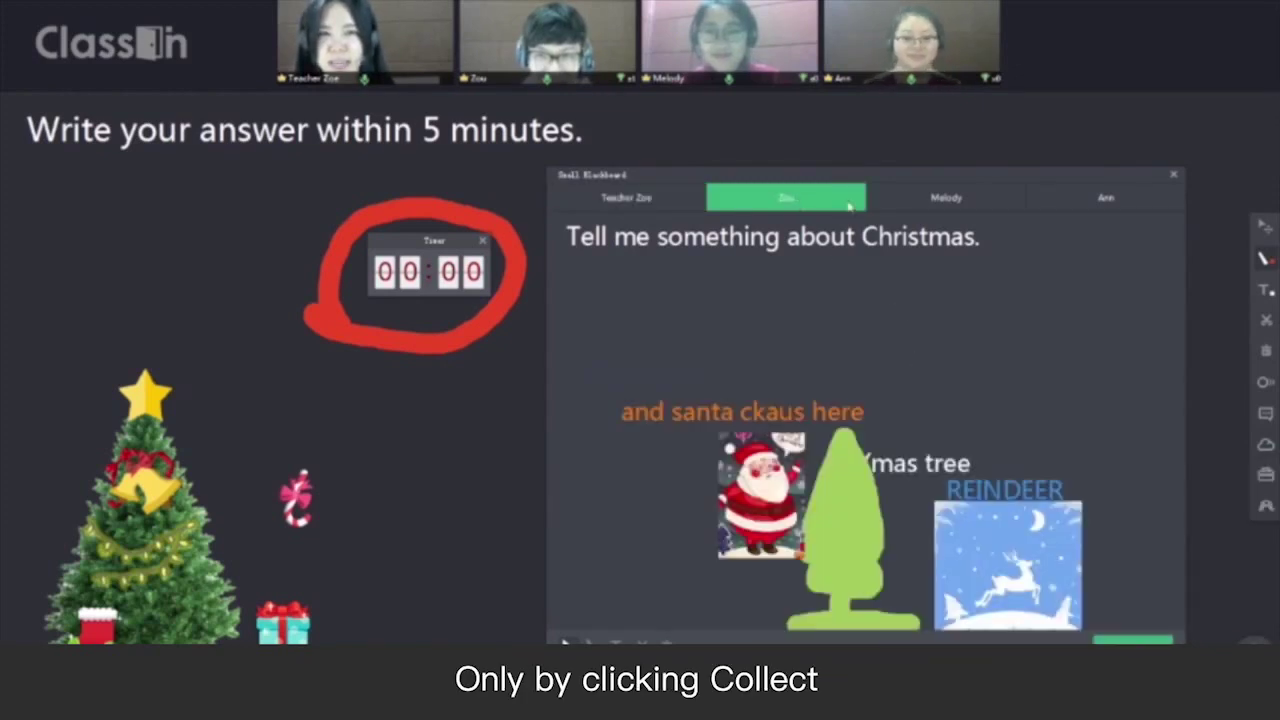
type("Claus")
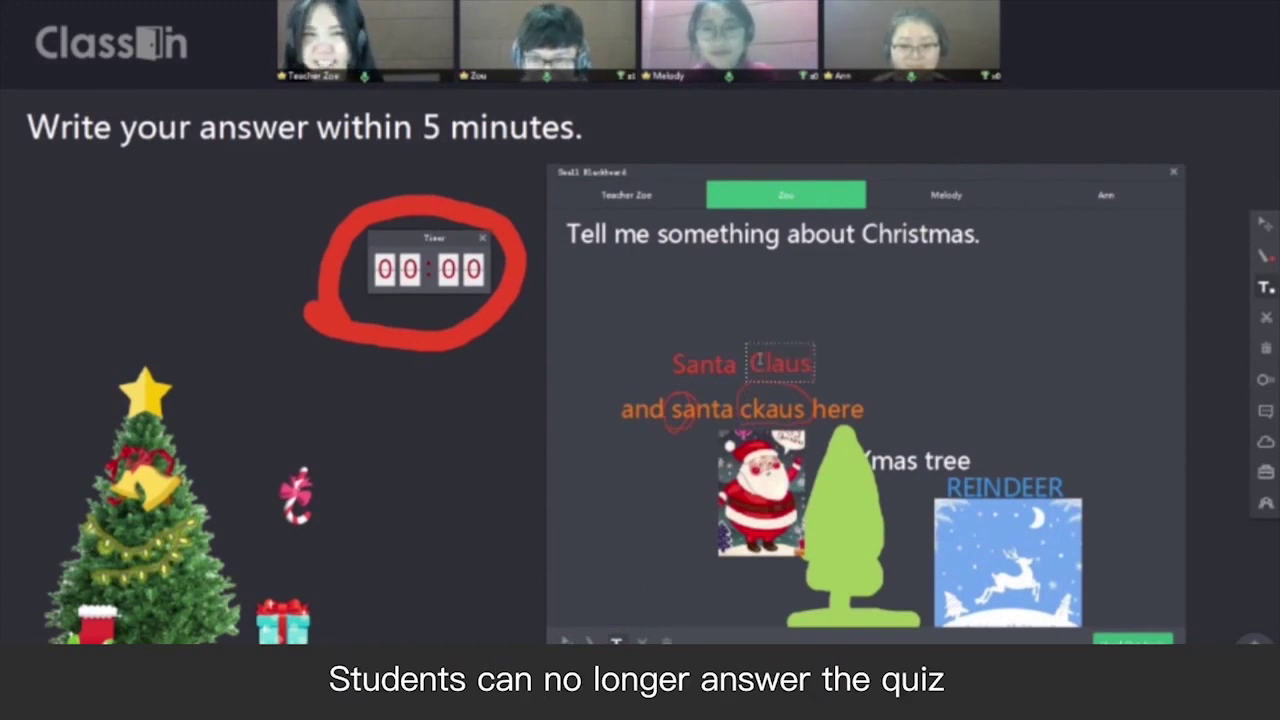
left_click(946, 195)
left_click(1106, 195)
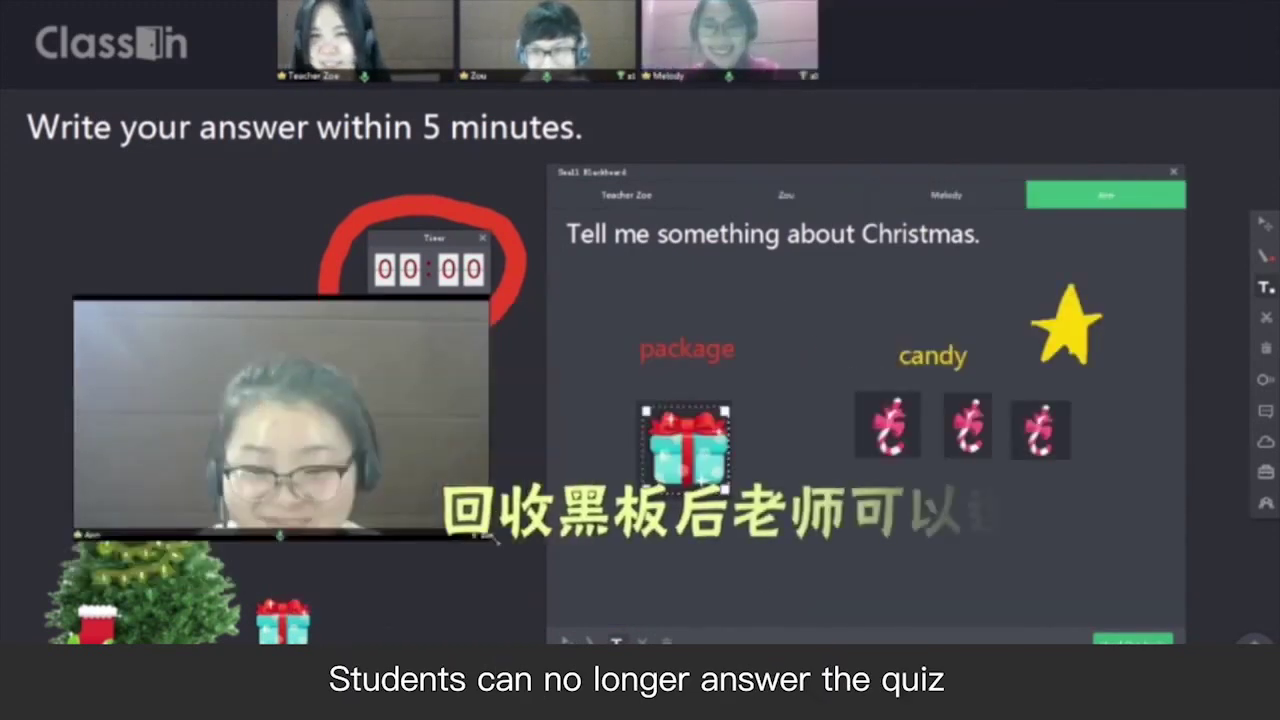
type("You l")
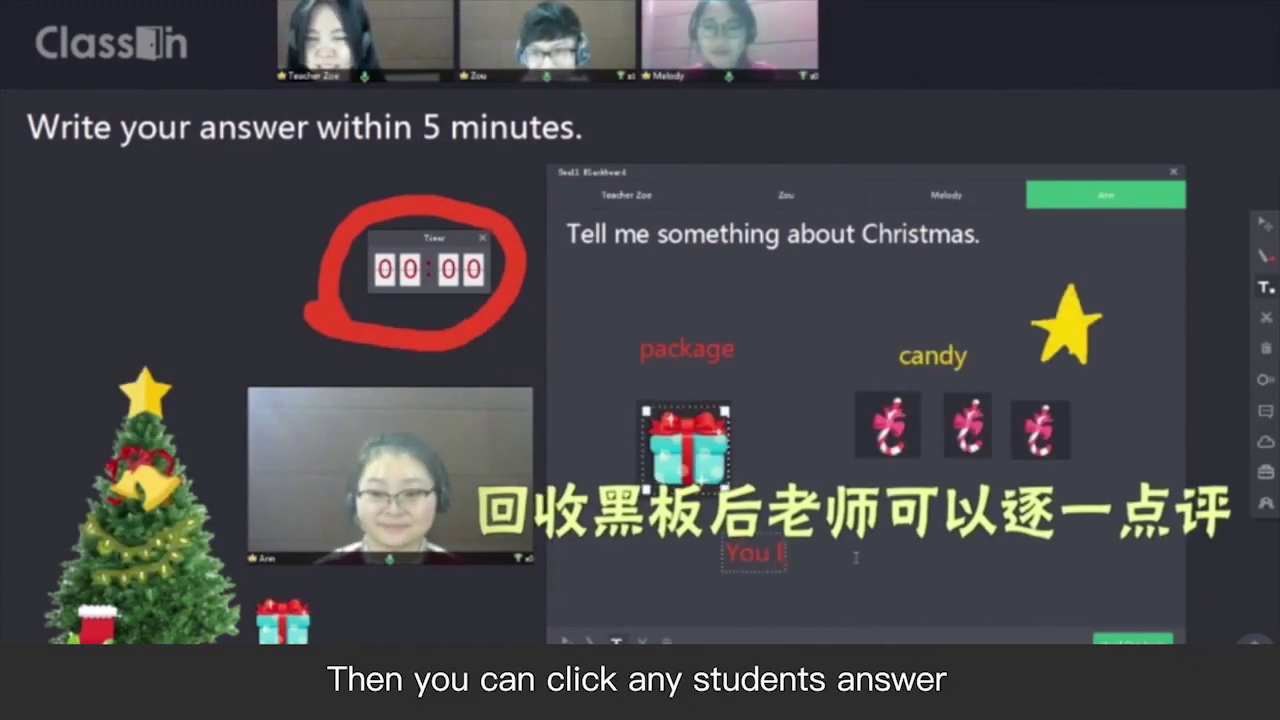
type("ike candYou")
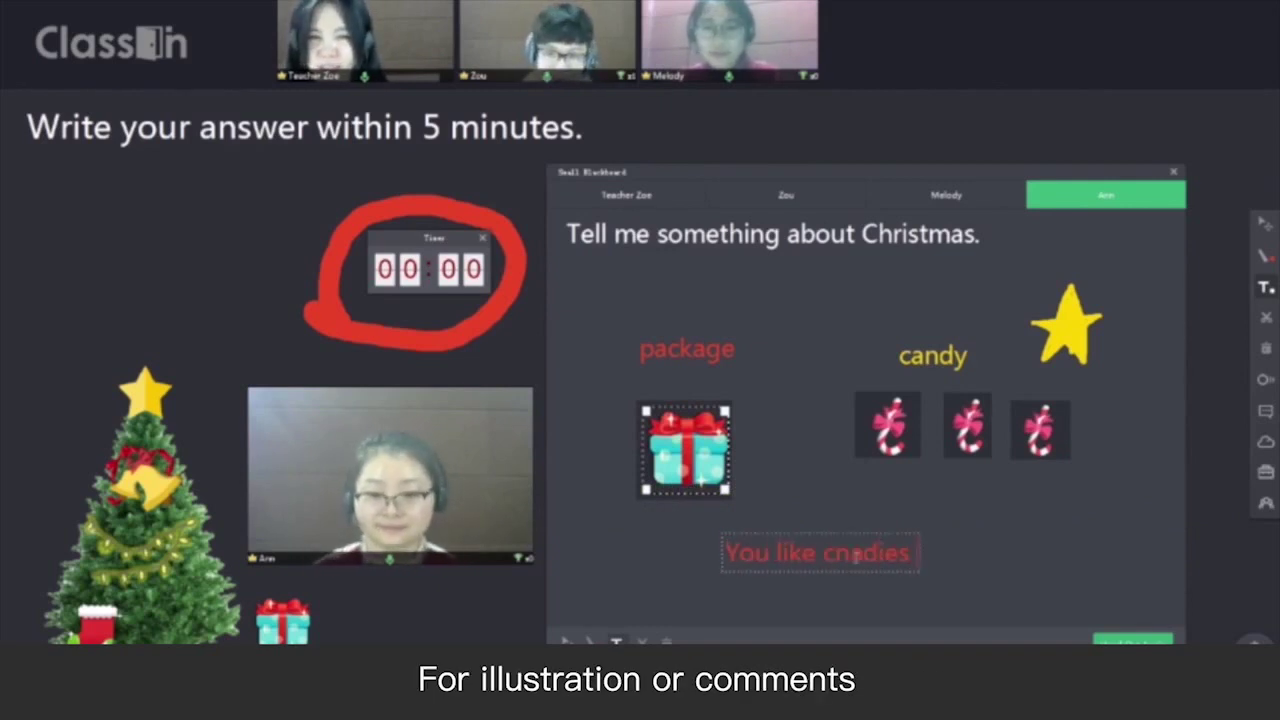
type(" a lo")
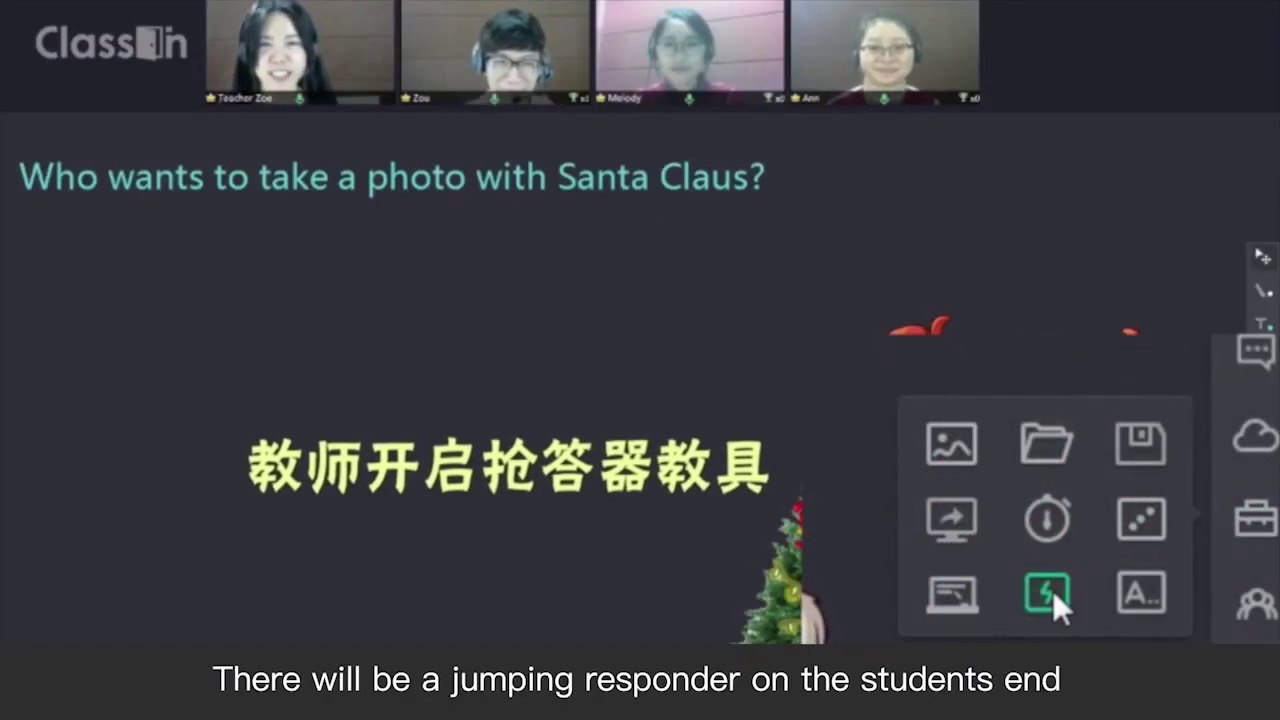
Step: Run a quick responder round for the Santa photo question and close the result
left_click(1060, 594)
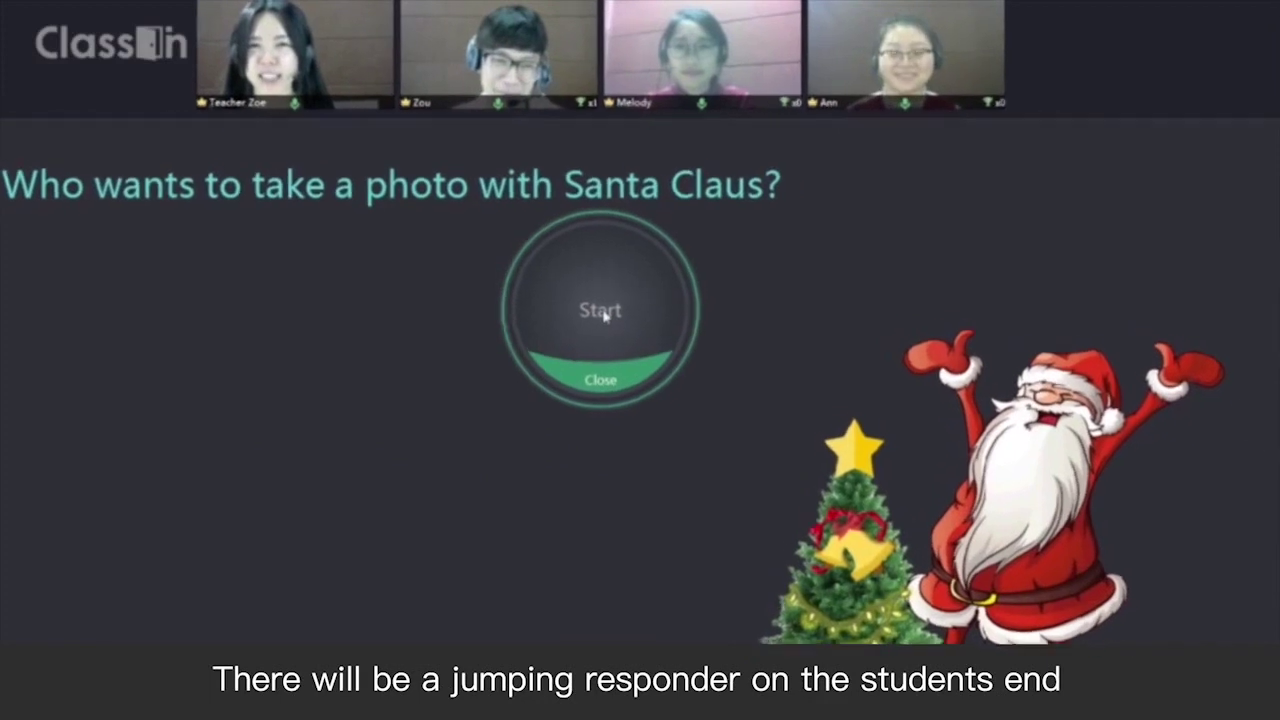
left_click(600, 292)
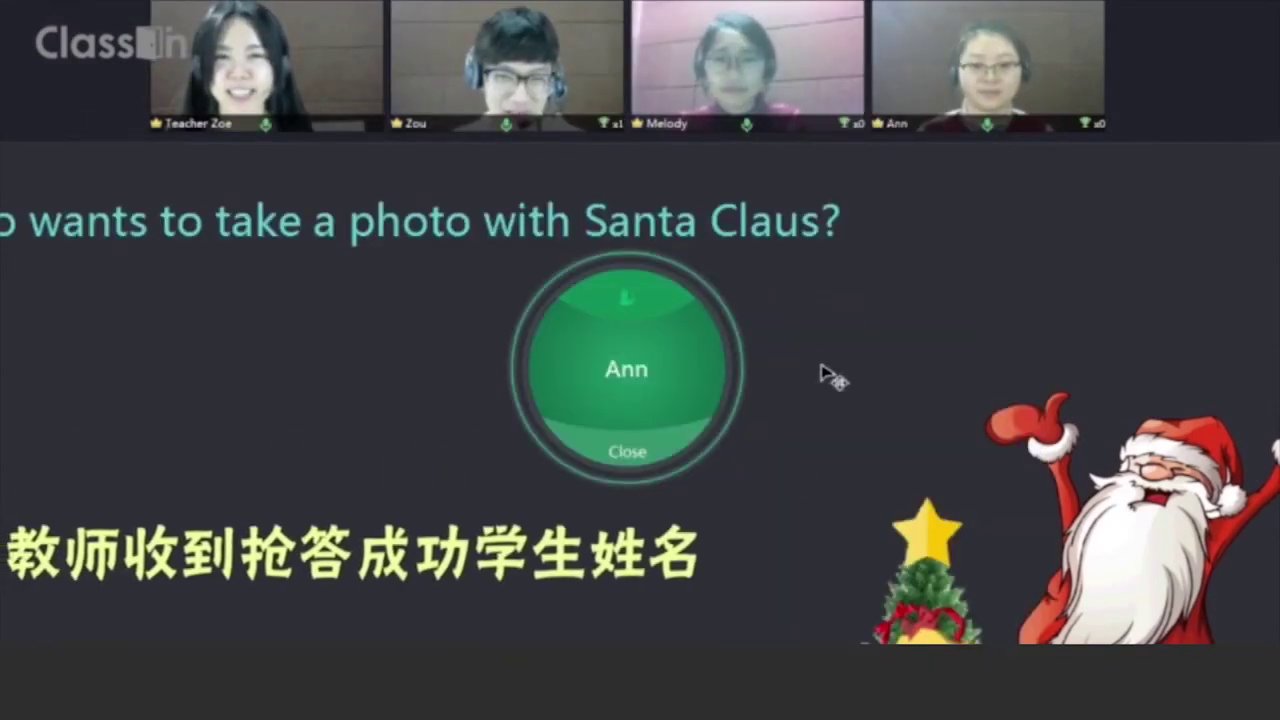
left_click(672, 450)
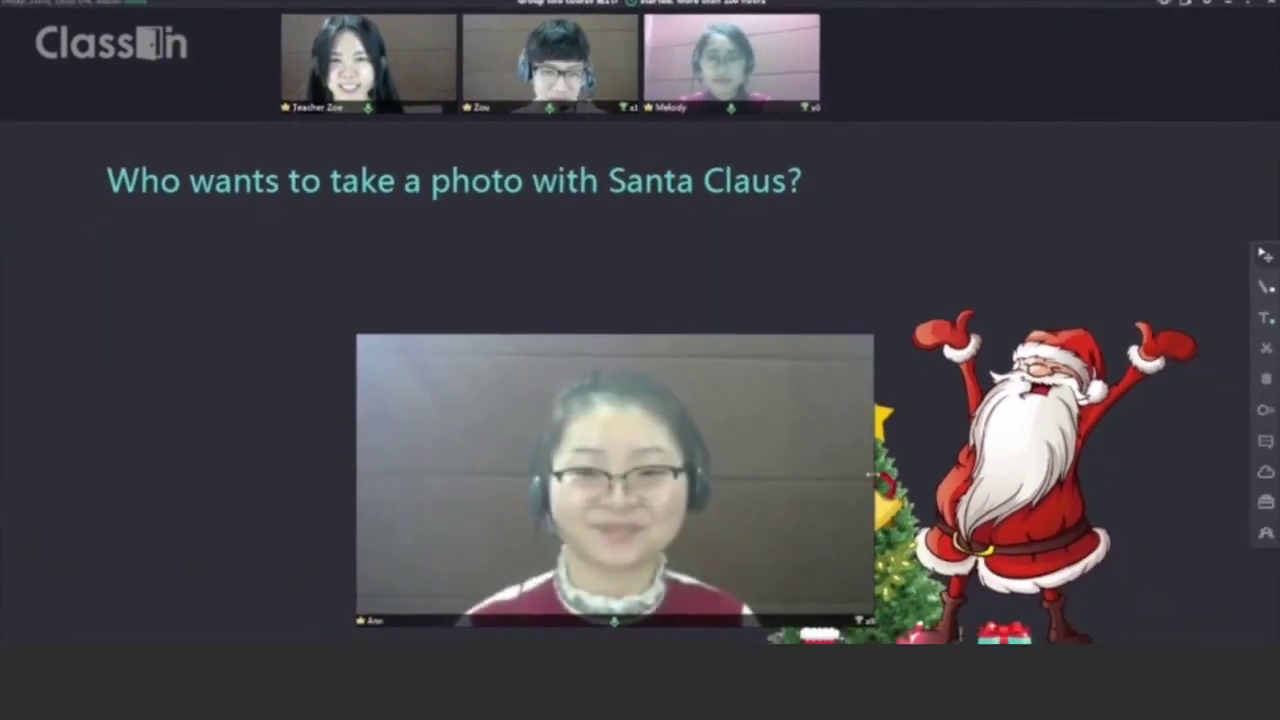
Step: Resize the winner's video beside Santa, screenshot both onto the board, and shrink the photo
left_click_drag(443, 478, 702, 451)
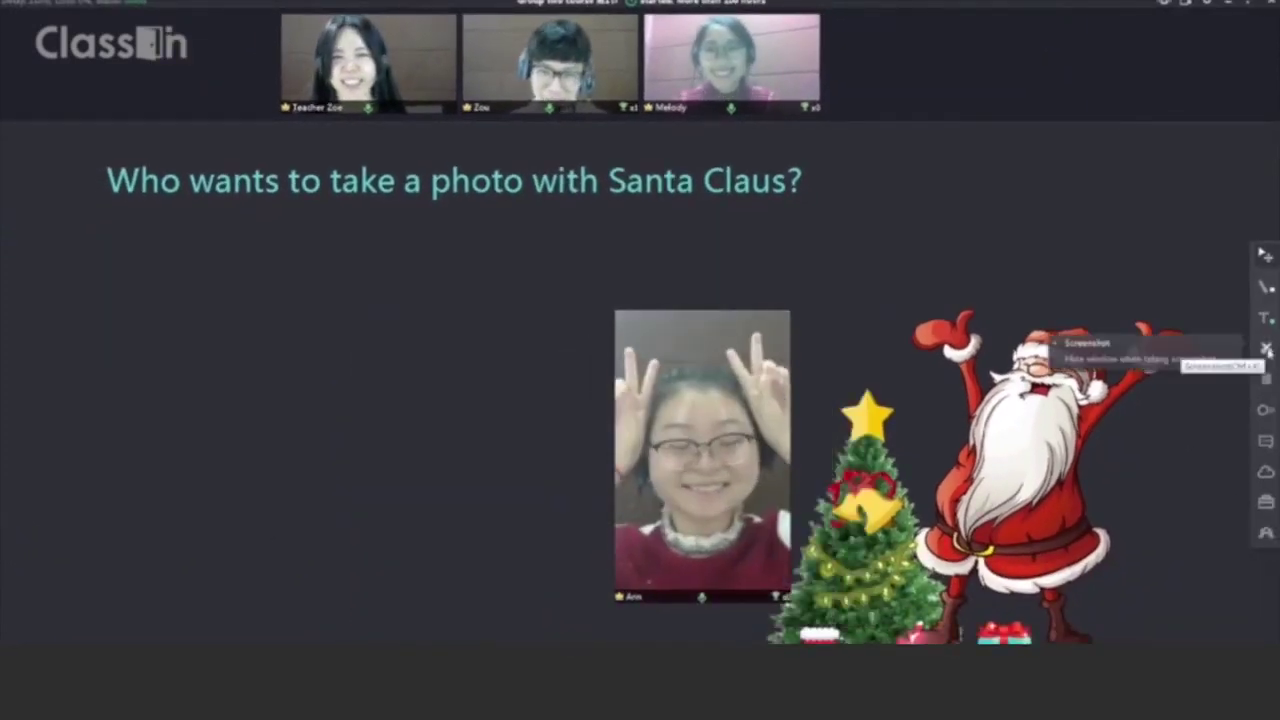
left_click(1266, 349)
left_click_drag(557, 241, 1217, 643)
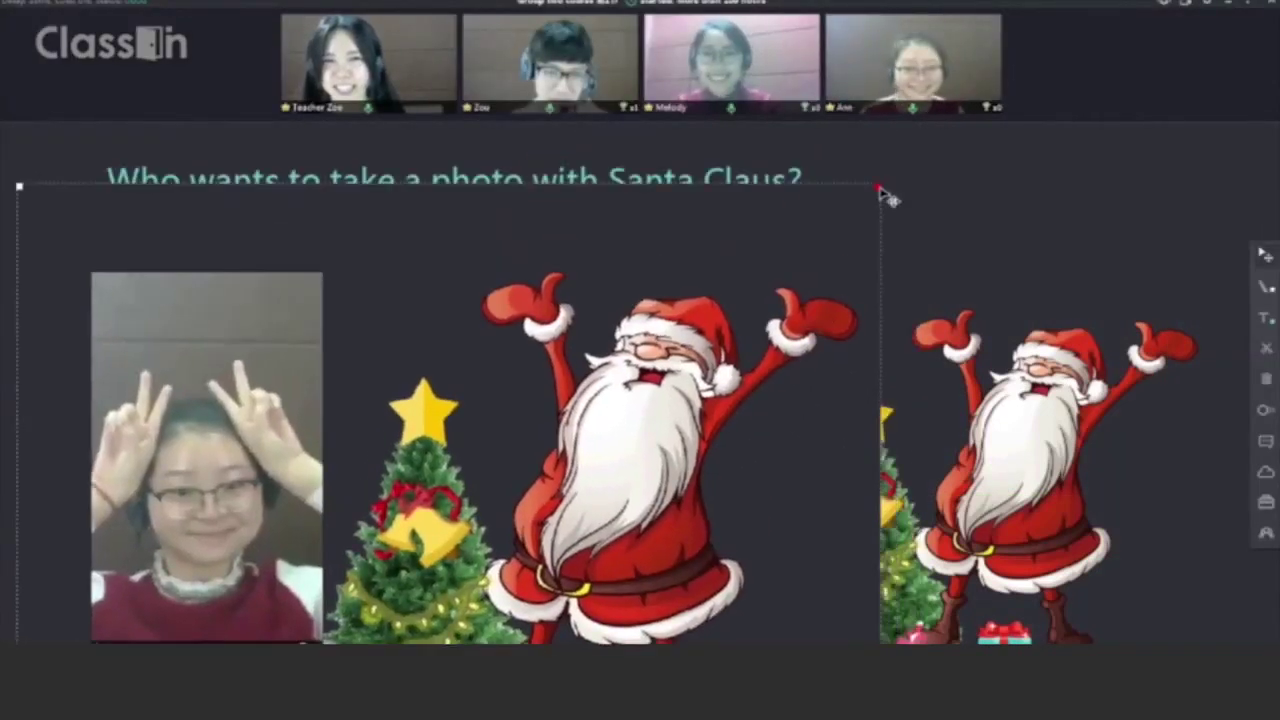
left_click_drag(880, 190, 657, 277)
left_click(840, 328)
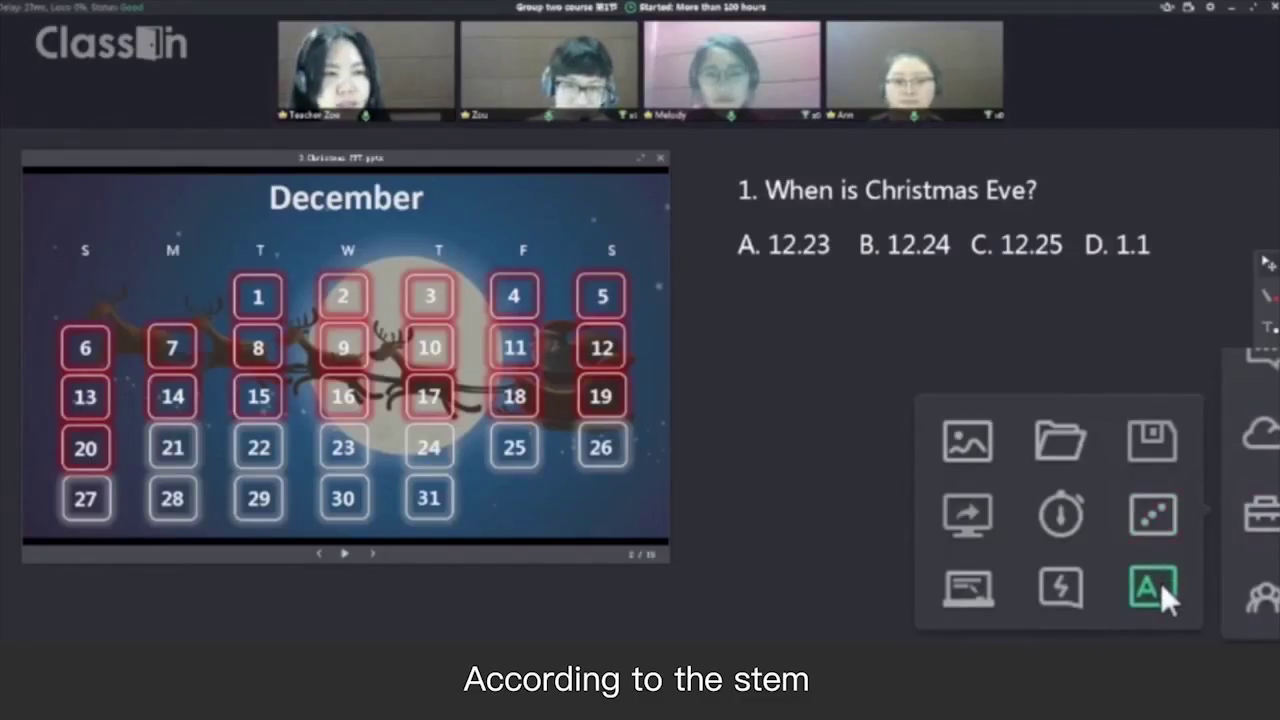
Step: Mark 12.24 (B) correct in the answer selector, release the question, and view each student's answers
left_click(1155, 585)
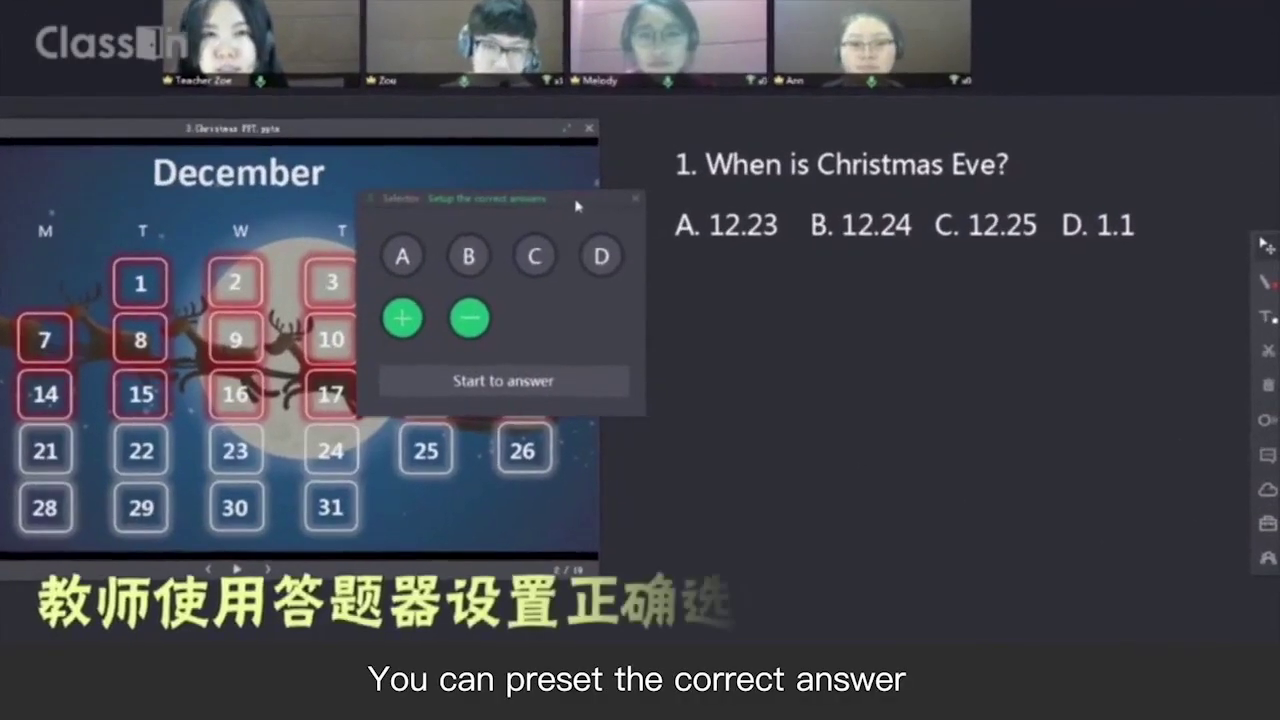
left_click_drag(576, 205, 857, 333)
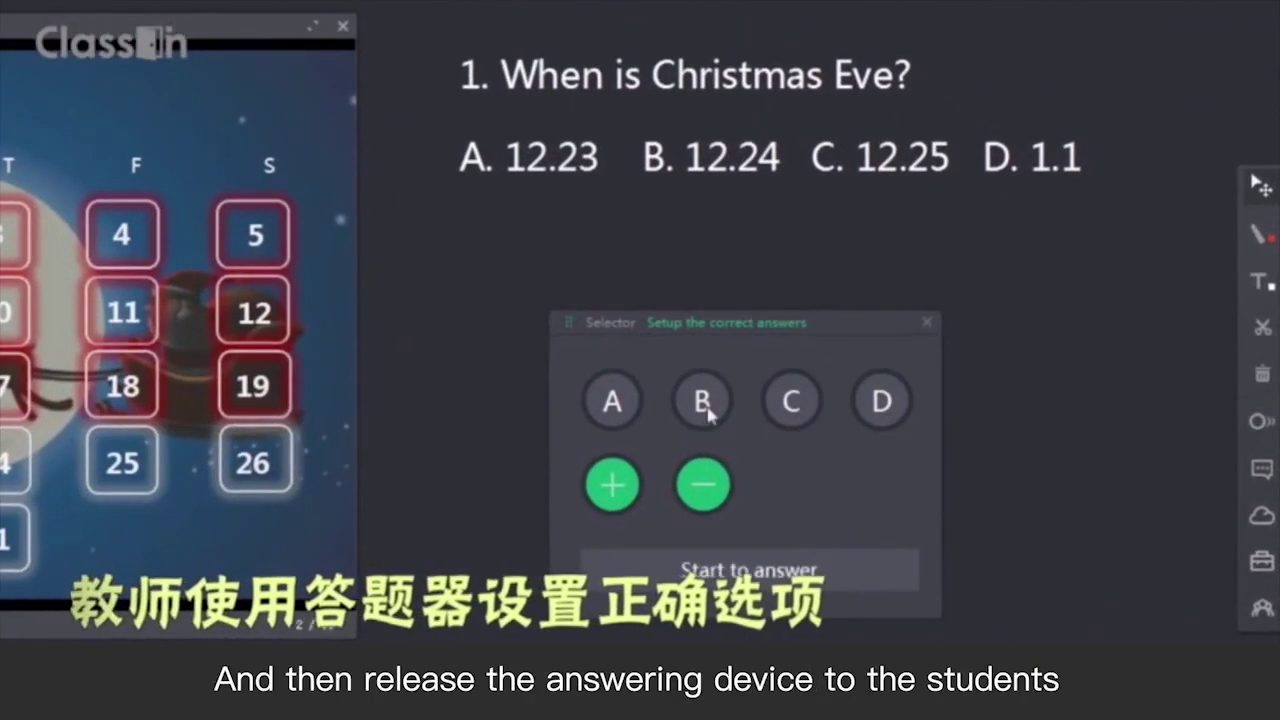
left_click(706, 410)
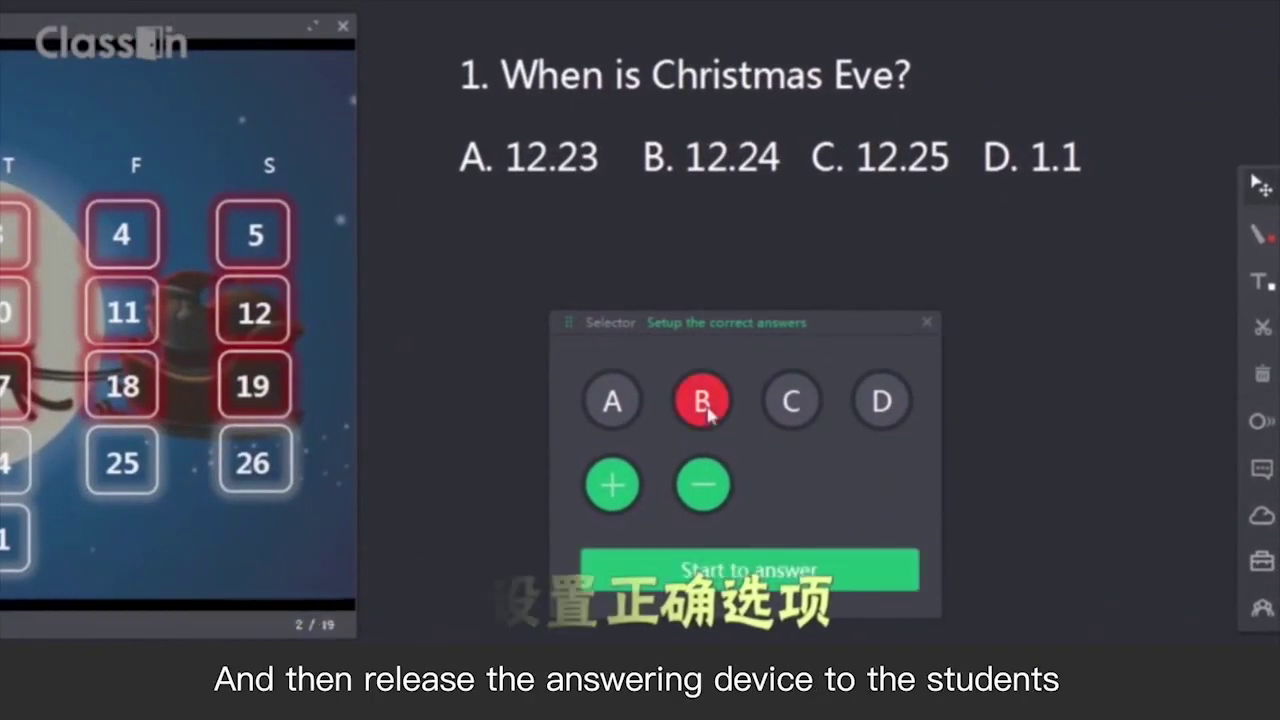
left_click(798, 572)
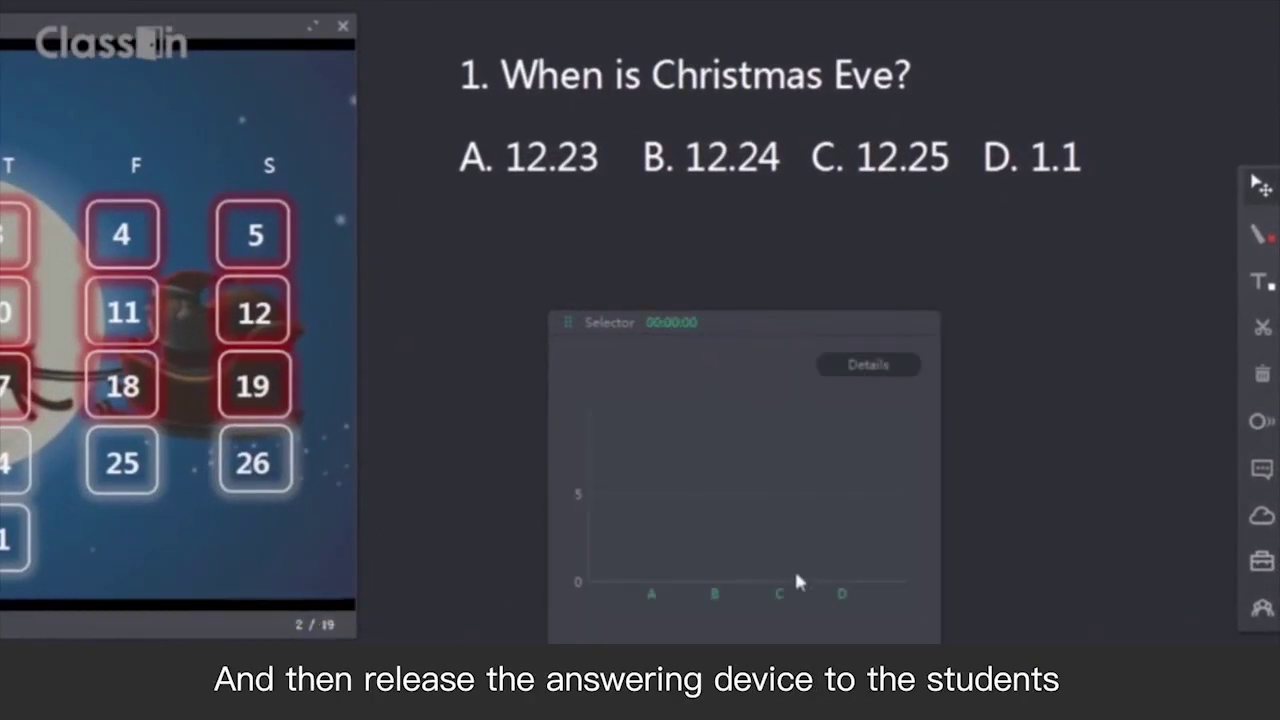
left_click_drag(755, 316, 733, 258)
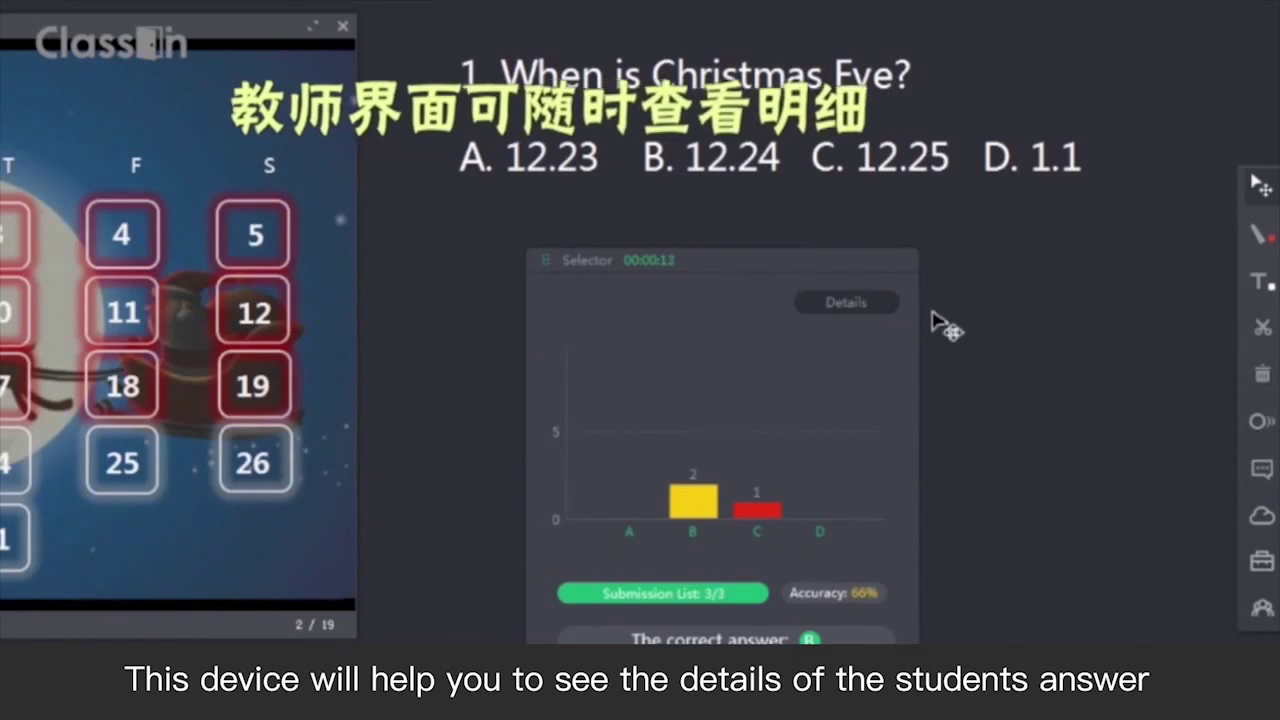
left_click(862, 301)
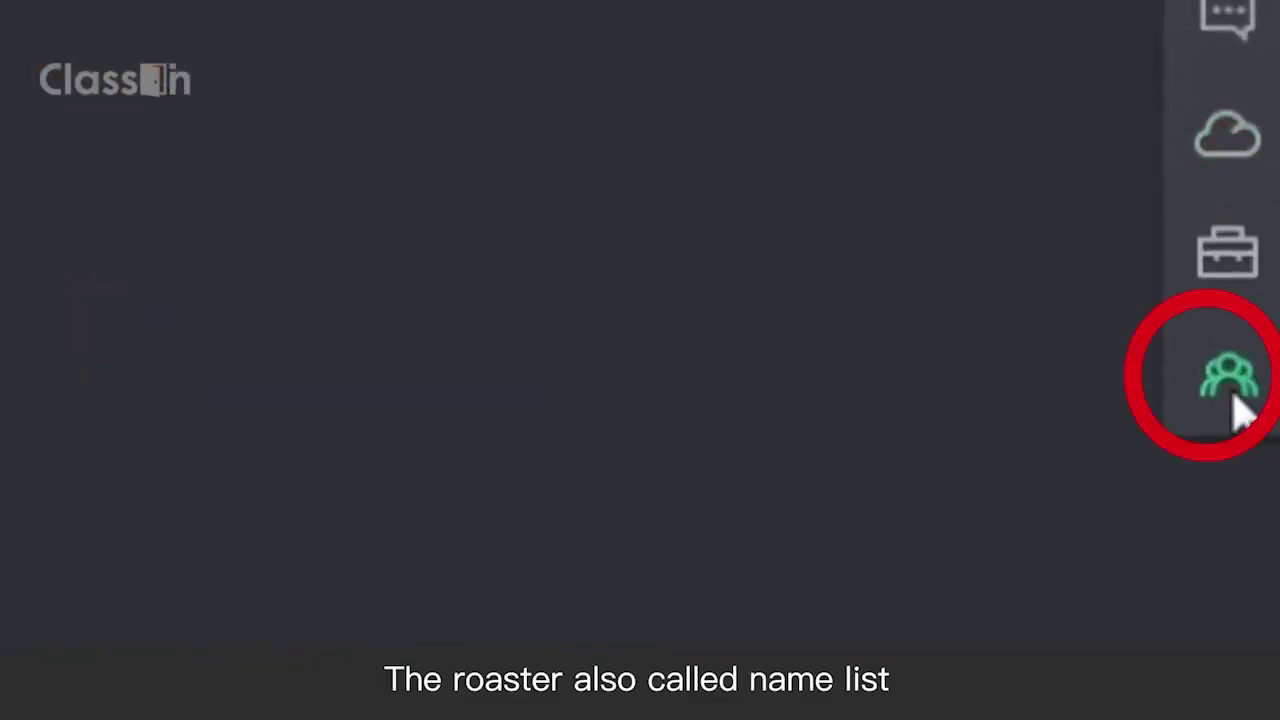
Step: Open the roster and sort by authorization, reward, then mute status so muted students list first
left_click(1230, 380)
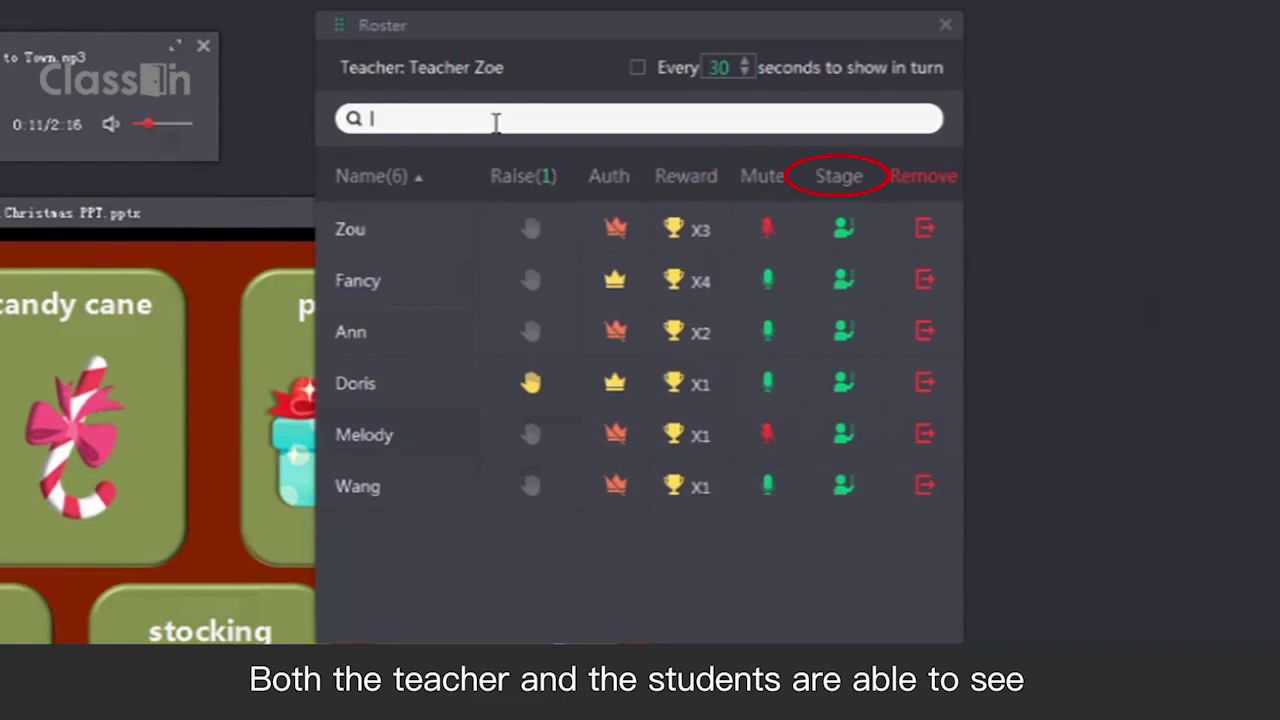
type("F")
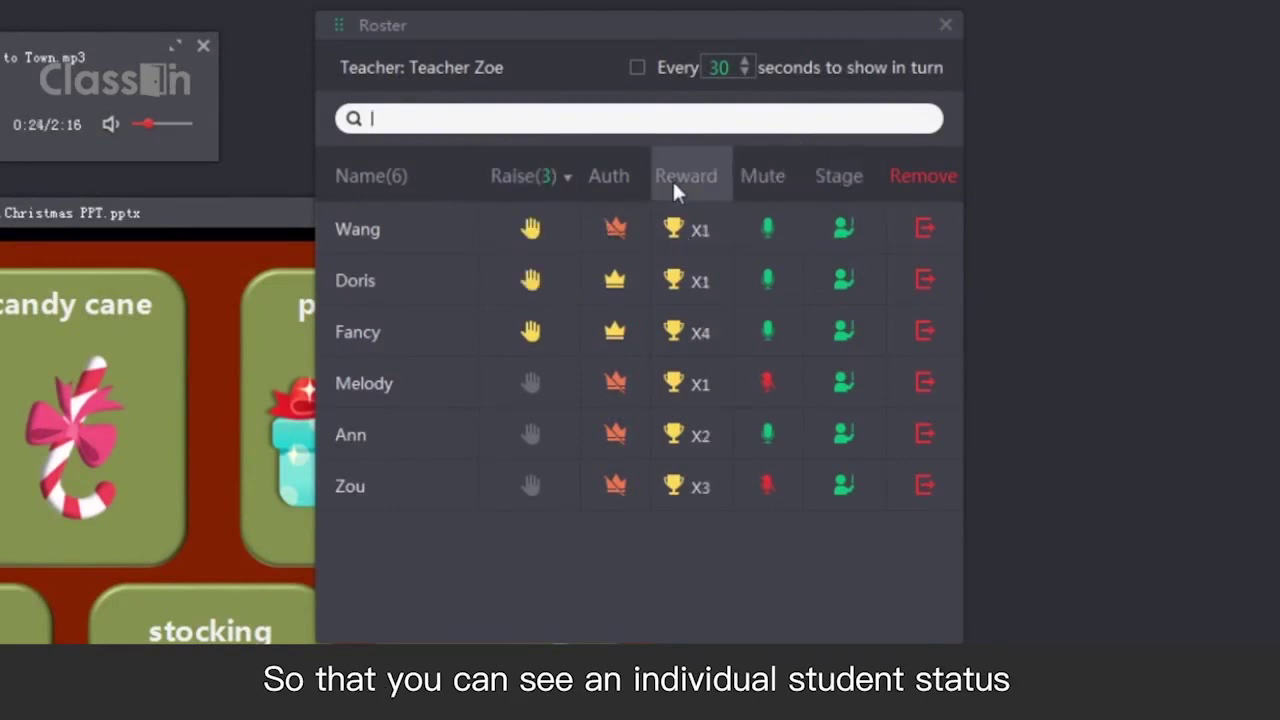
left_click(617, 175)
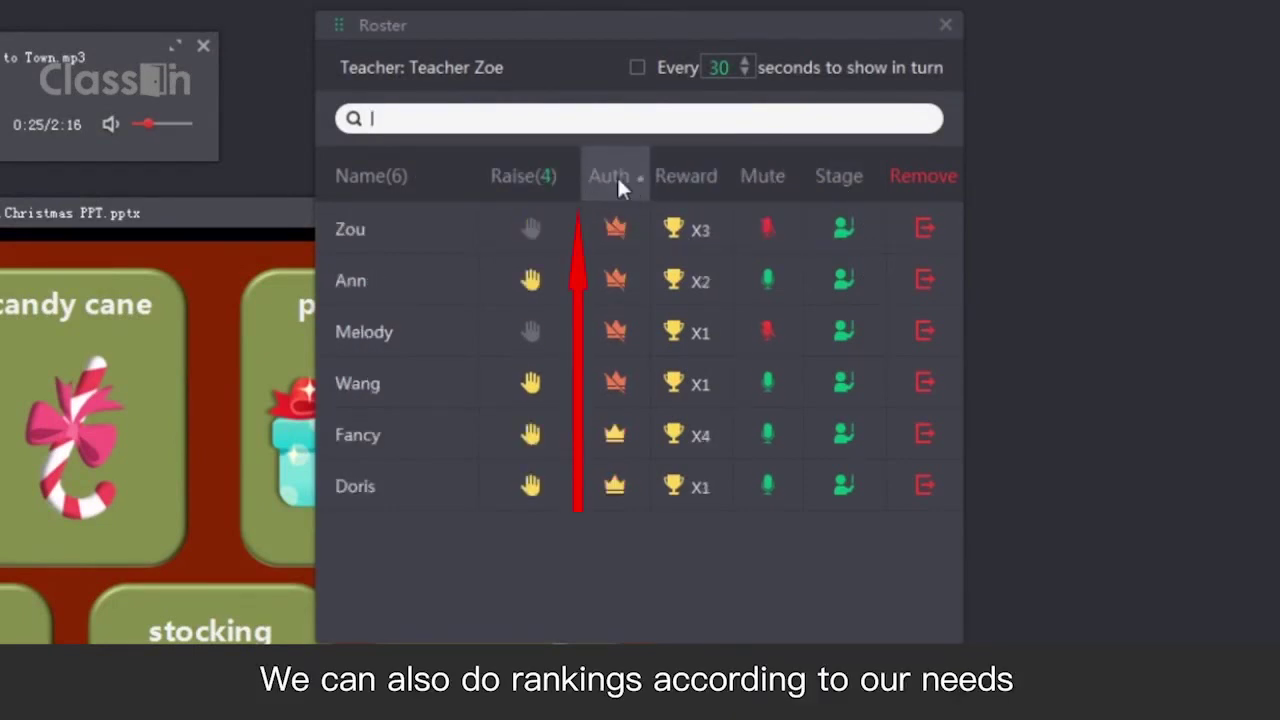
left_click(695, 176)
left_click(695, 176)
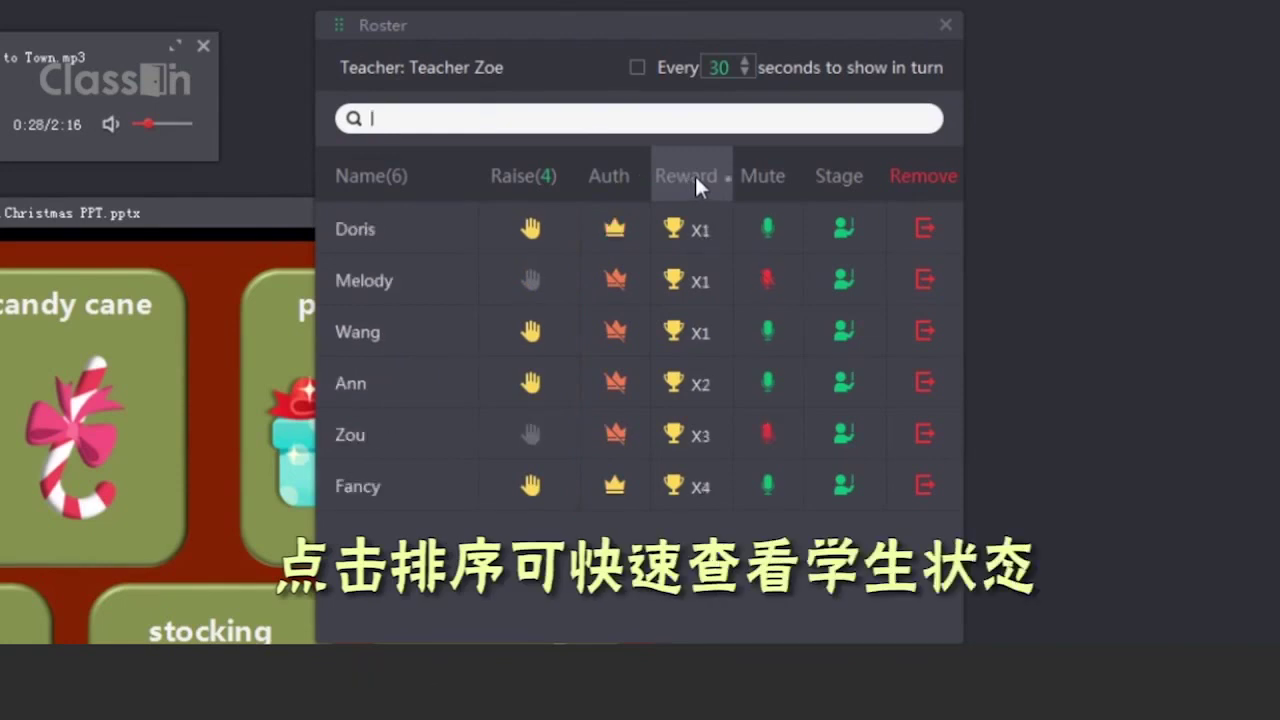
left_click(781, 170)
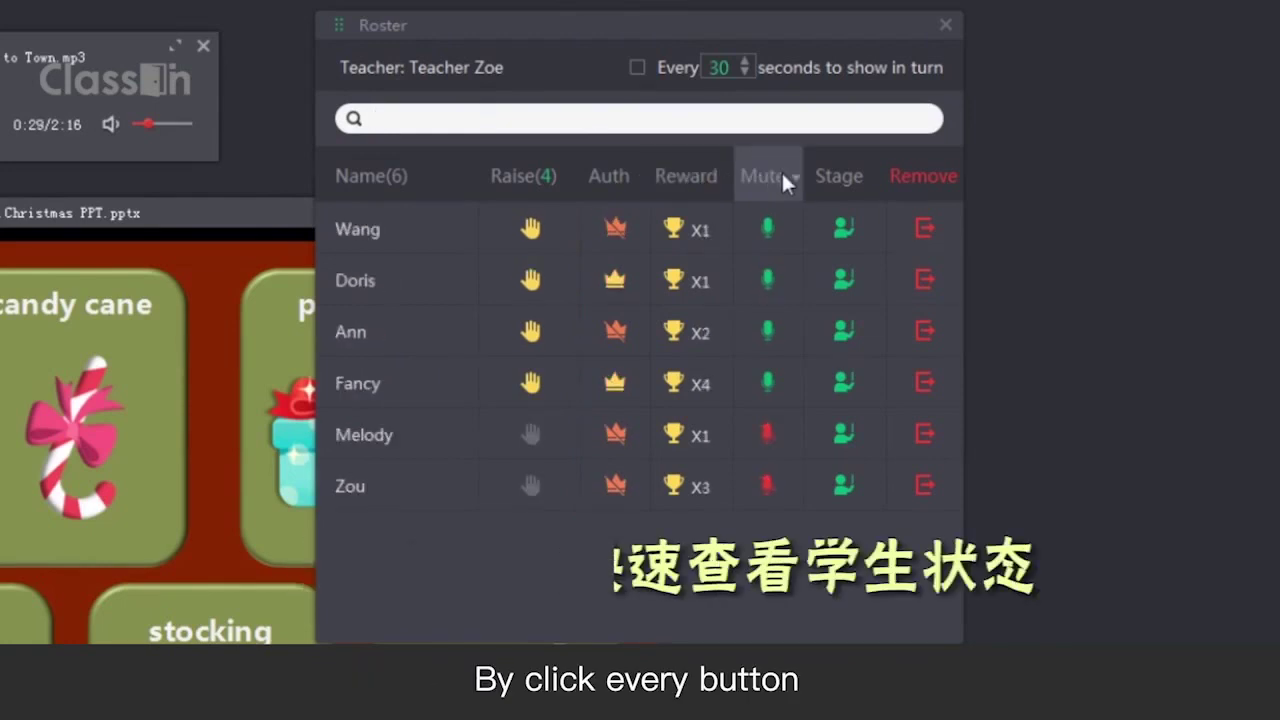
left_click(783, 176)
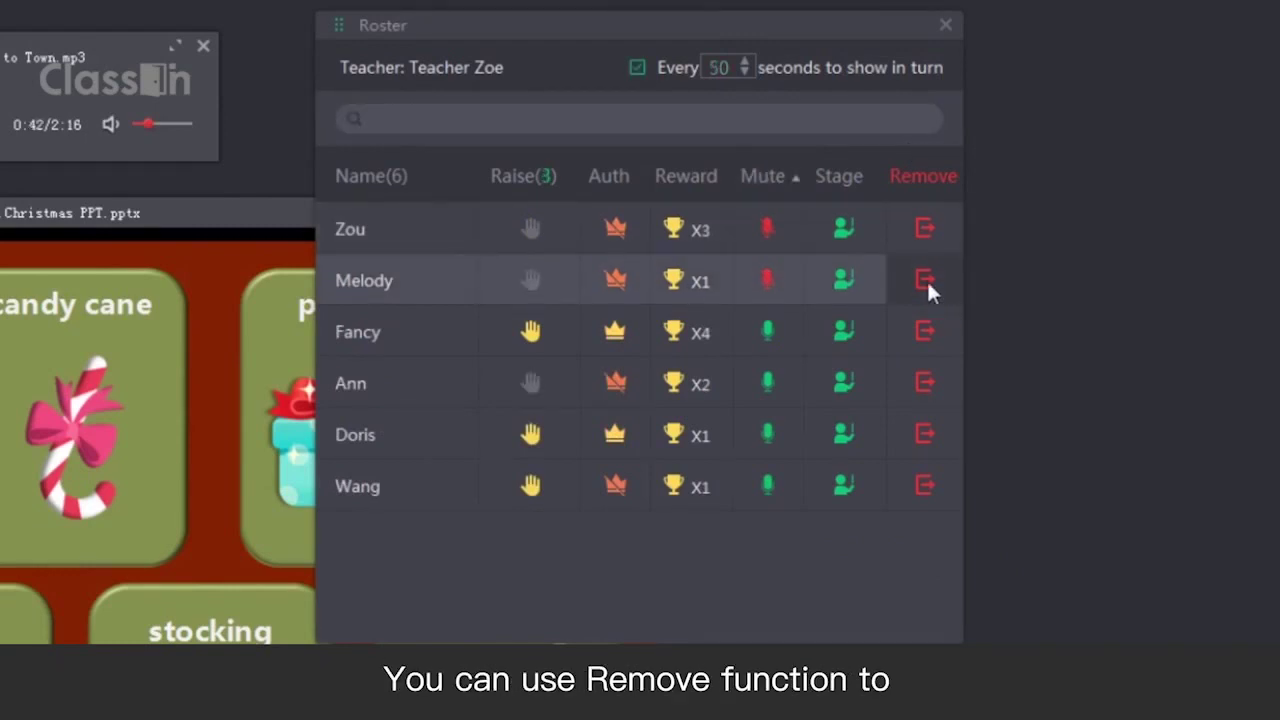
Step: Remove the top-listed student from class, setting the re-entry wait time with the slider
left_click(921, 227)
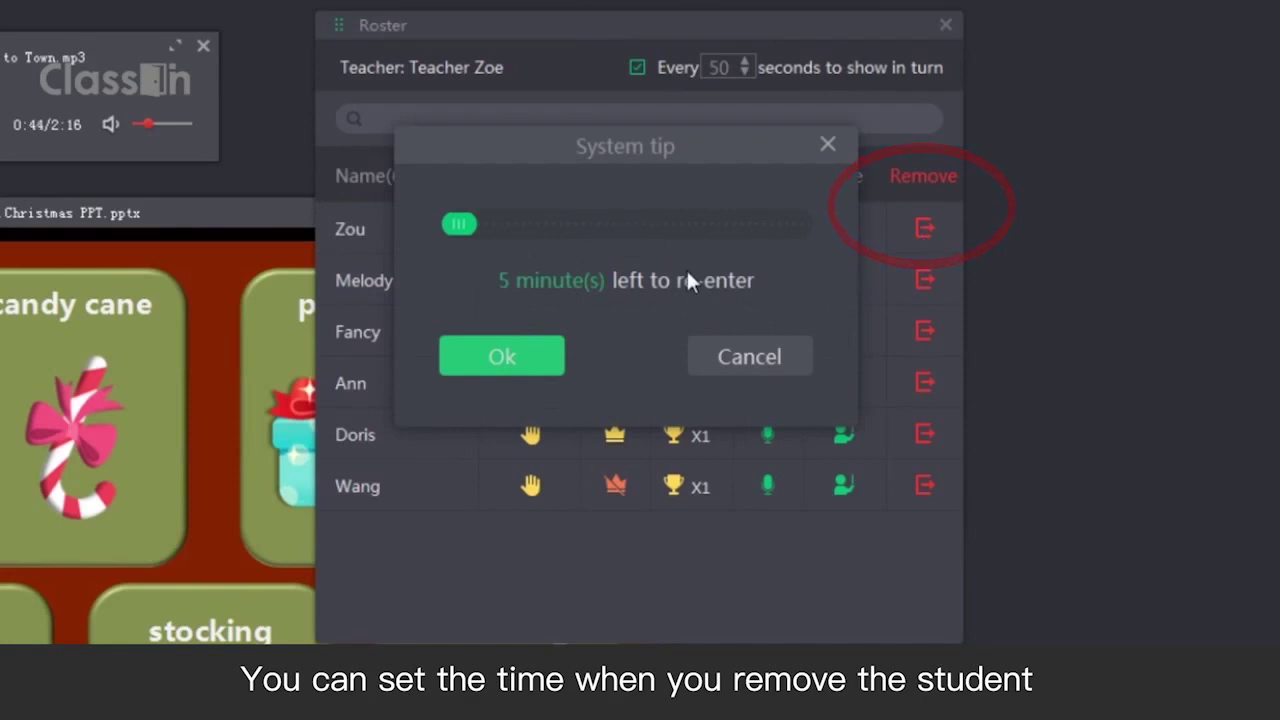
mouse_move(465, 223)
left_mouse_down()
mouse_move(475, 236)
mouse_move(471, 224)
left_mouse_up()
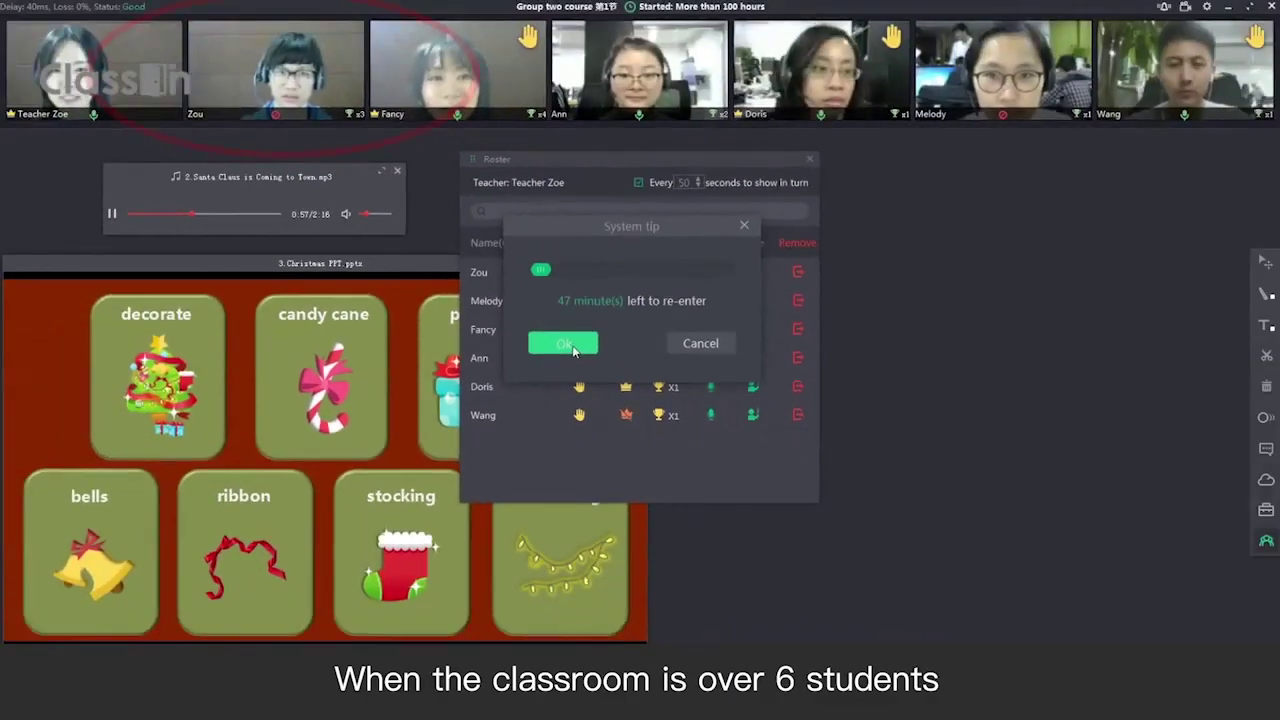
left_click(519, 361)
left_click(797, 271)
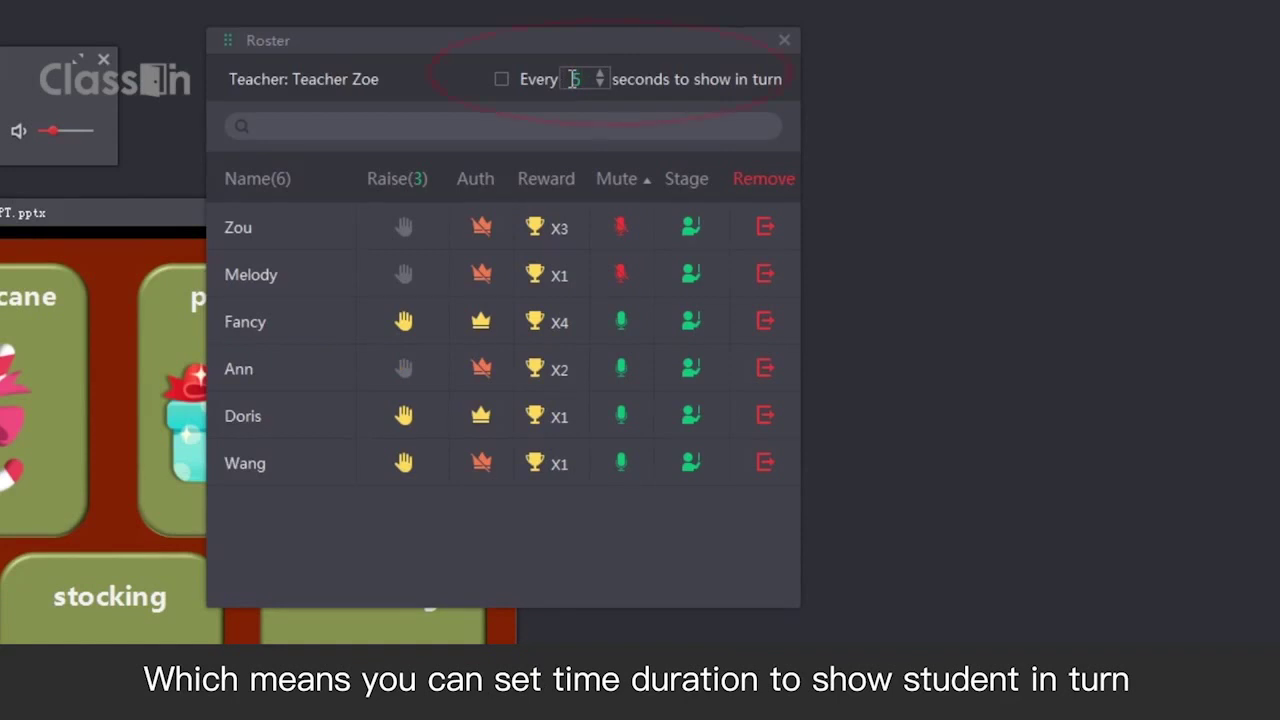
Step: Enter 10 as the roster's show-in-turn interval in seconds
type("10")
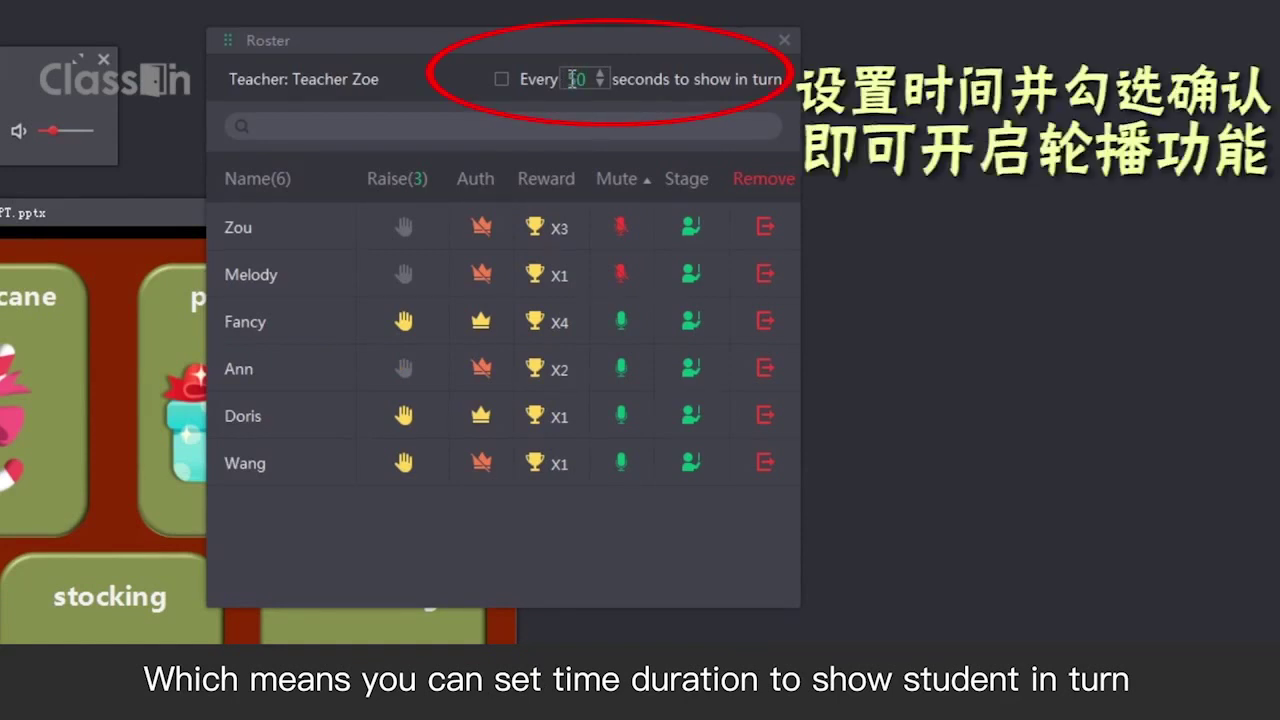
type("50")
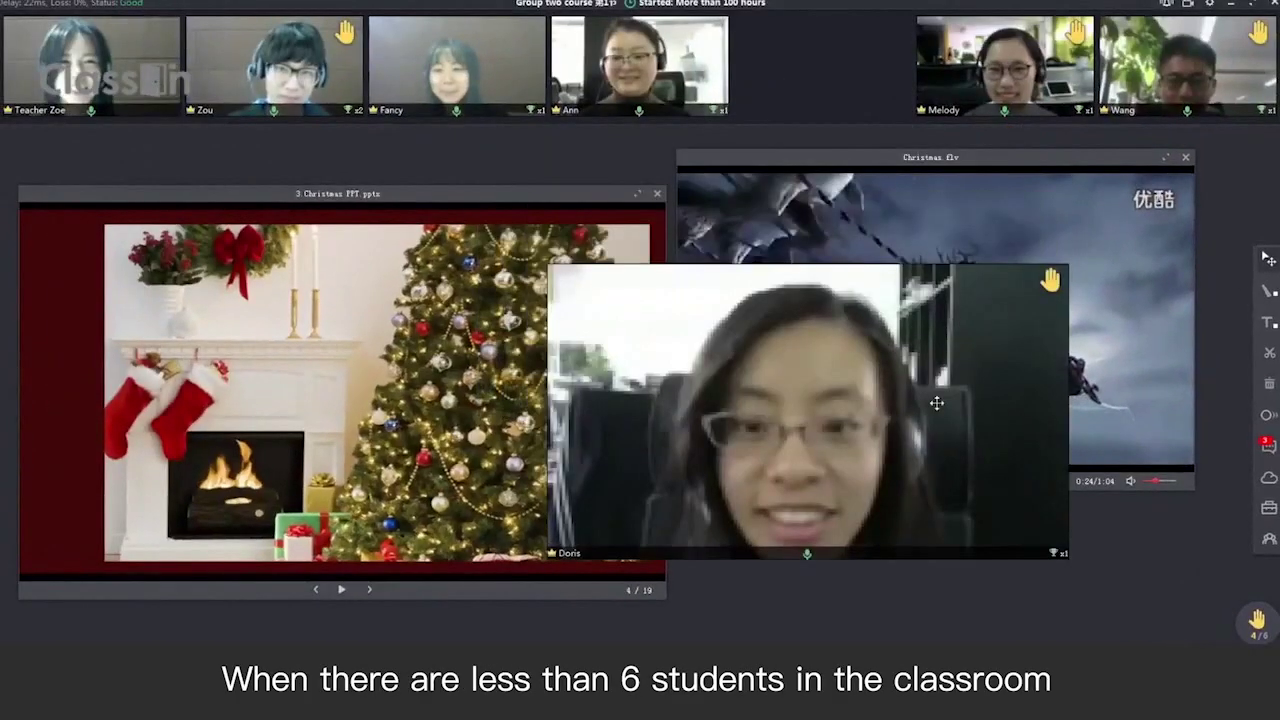
Step: Drag a student's video onto the slide, then bring up the seven-student roster
left_click_drag(936, 403, 439, 375)
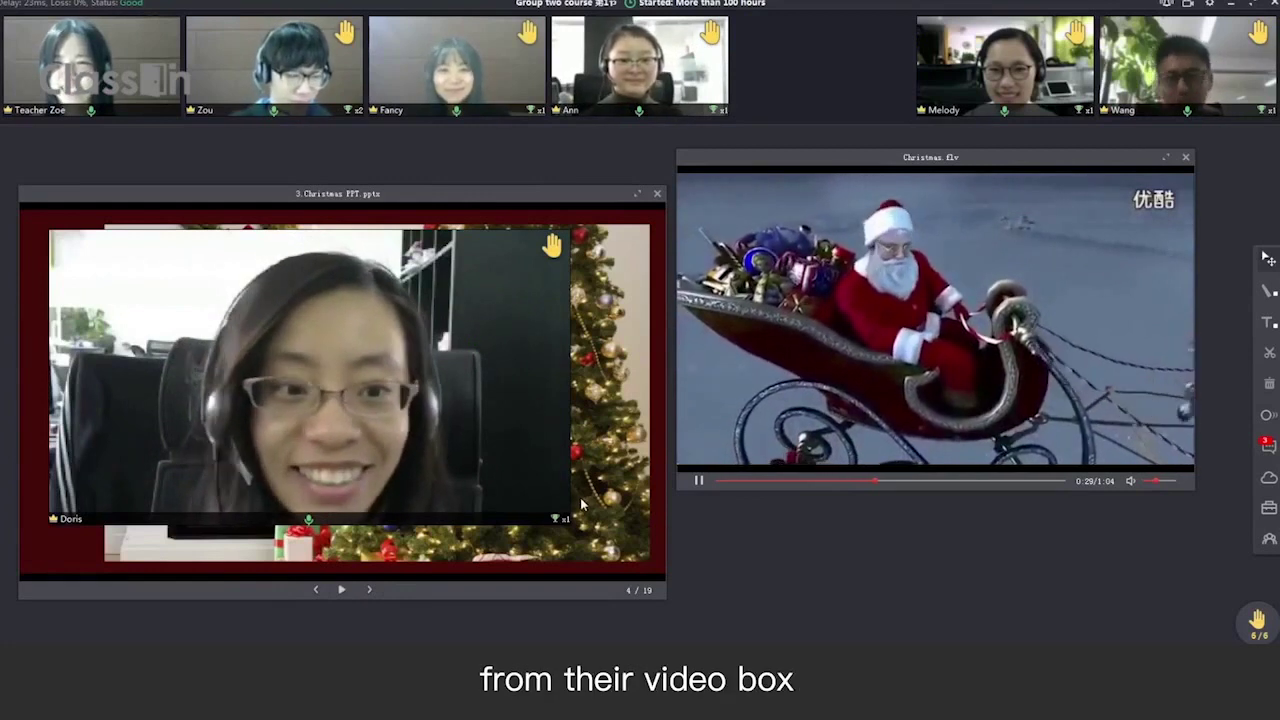
mouse_move(557, 502)
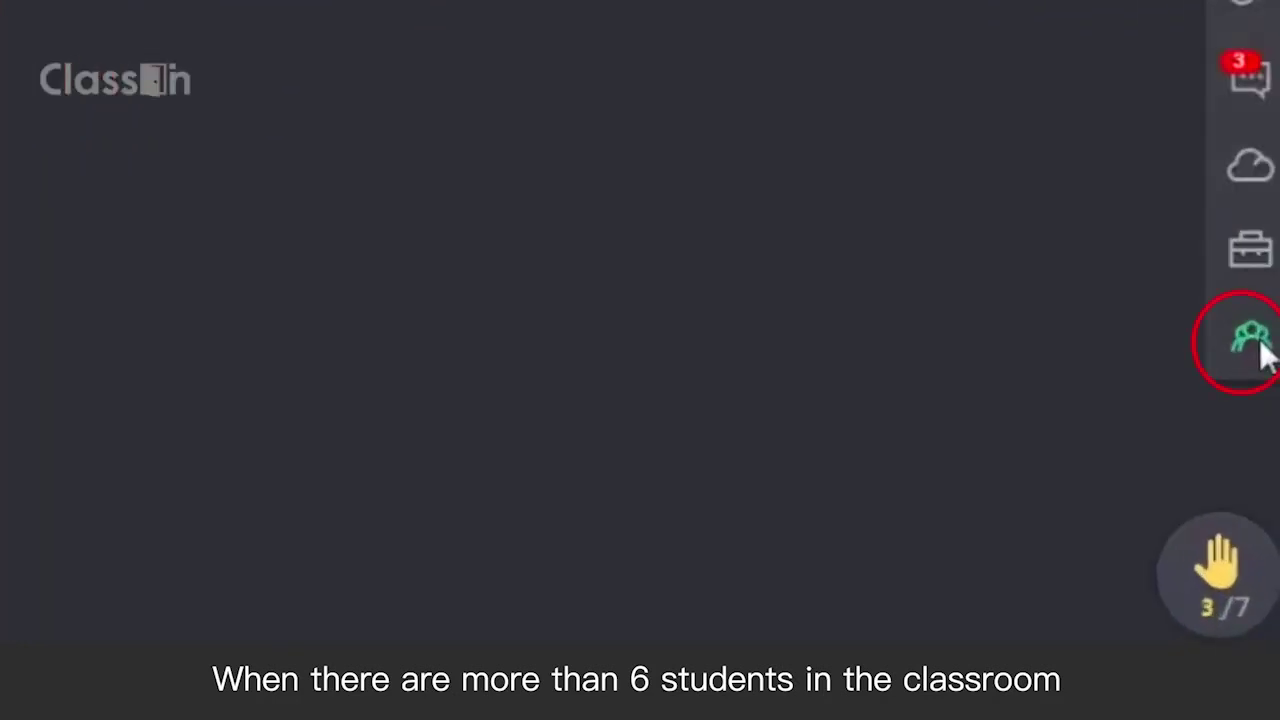
left_click(1260, 340)
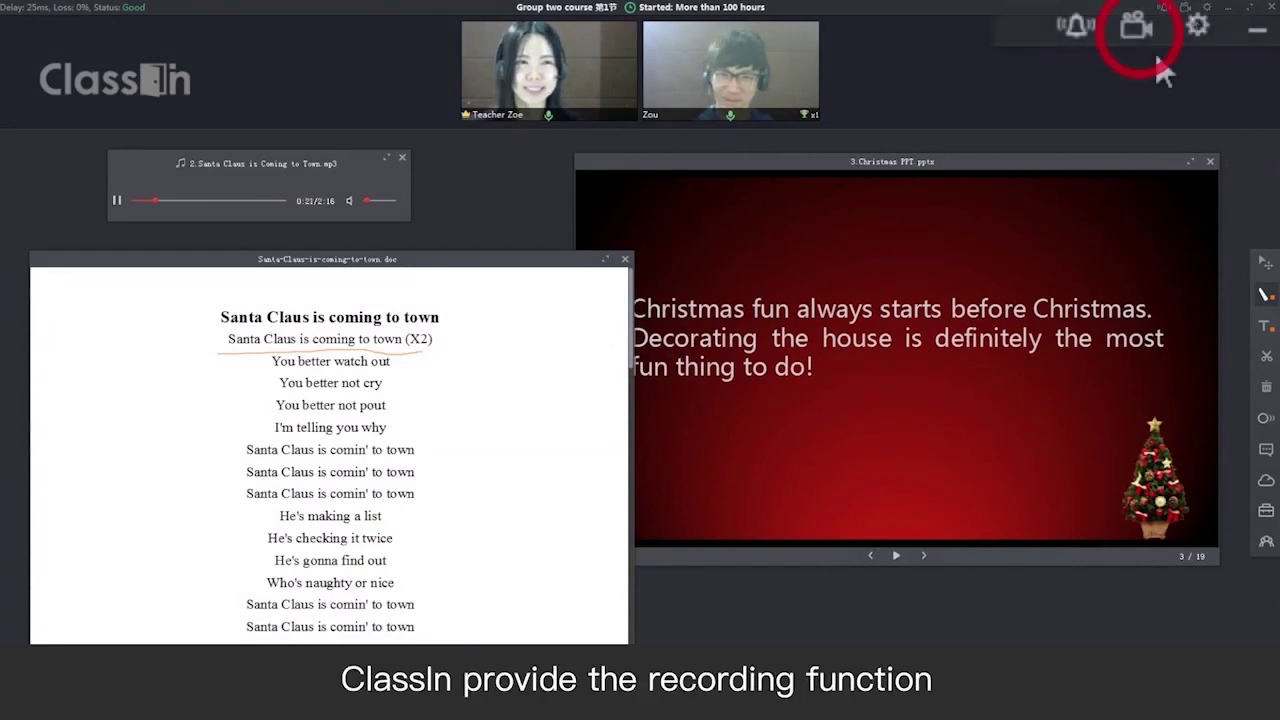
Step: Start recording the class, saving the recording file to the Desktop
left_click(1185, 7)
left_click(580, 397)
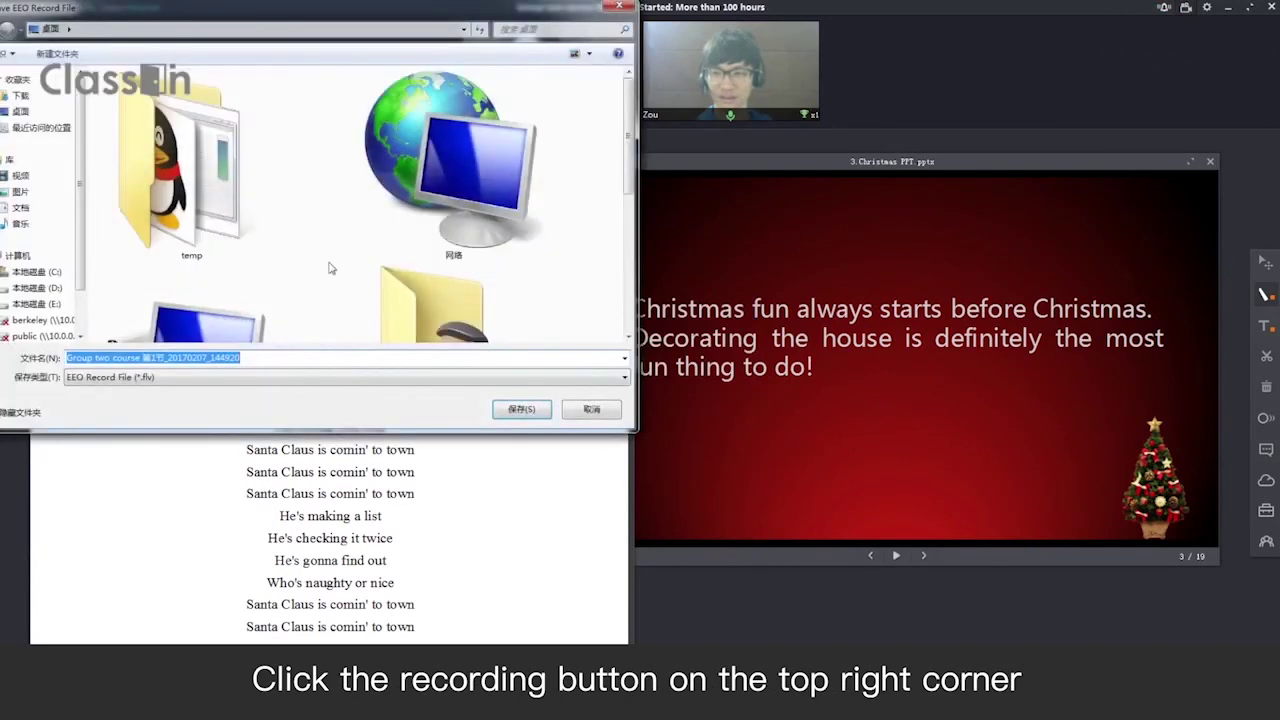
left_click(15, 113)
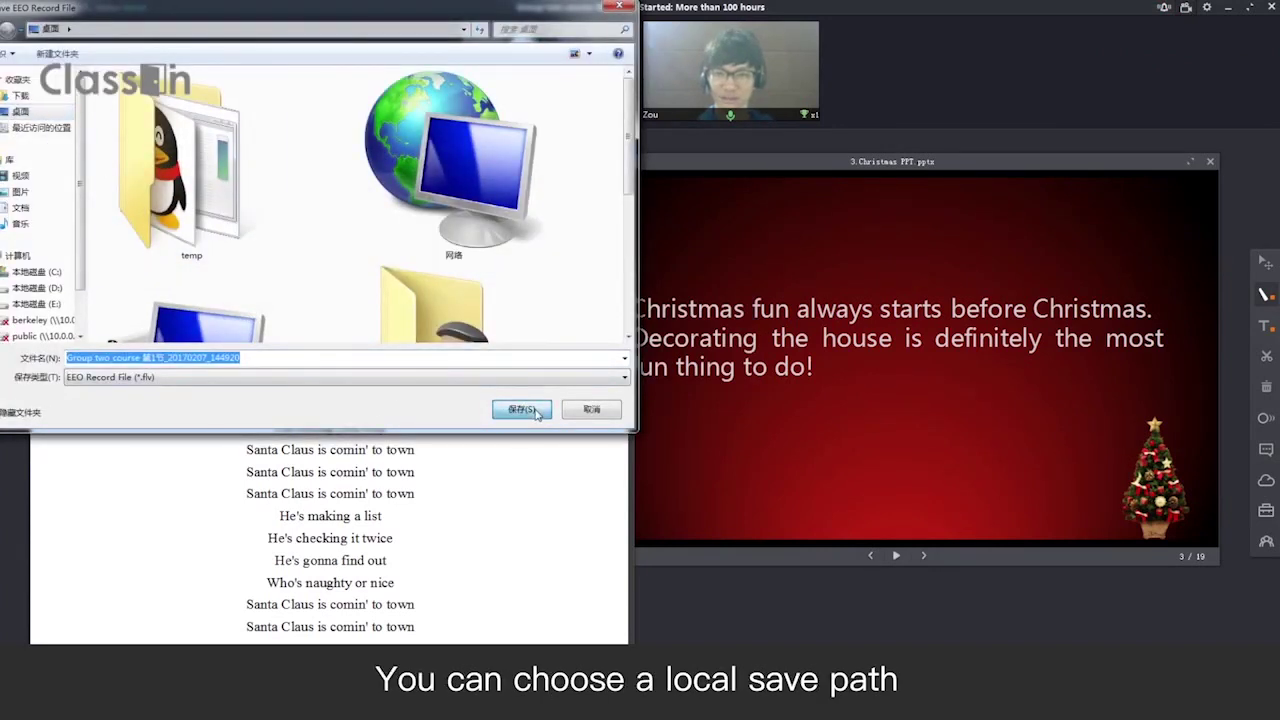
left_click(521, 410)
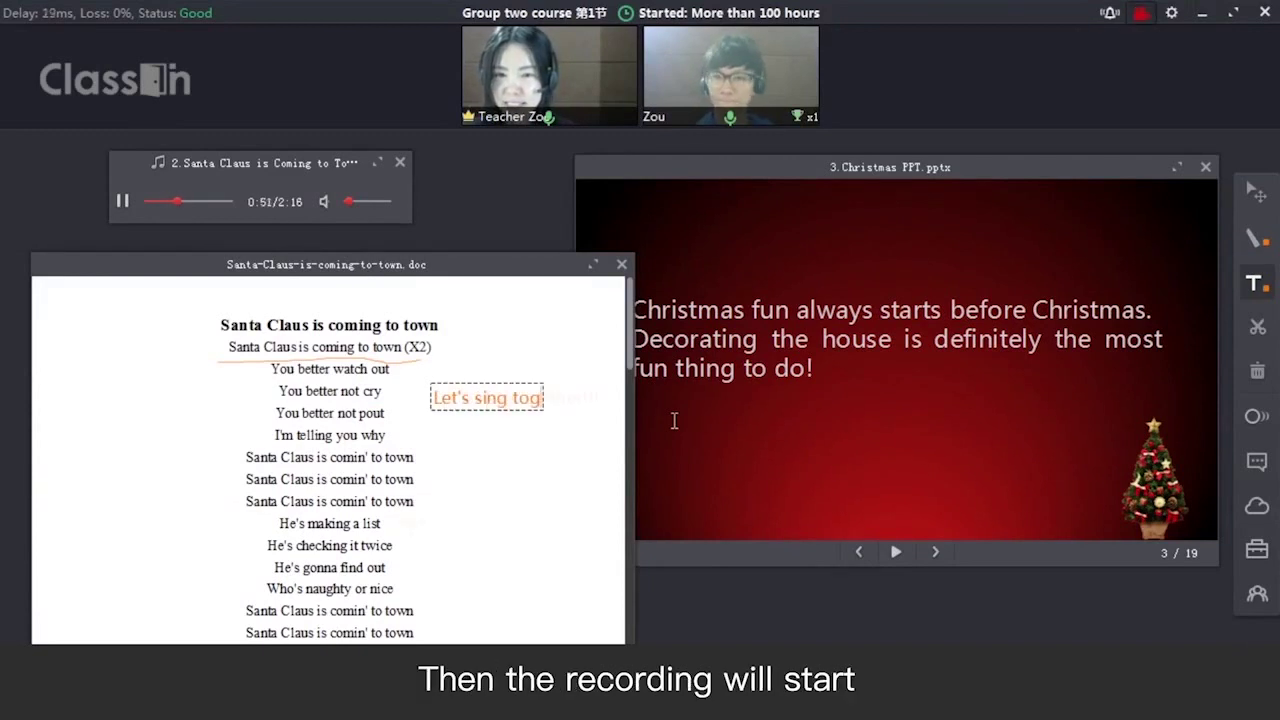
Step: Stop the class recording and confirm it
left_click(1255, 242)
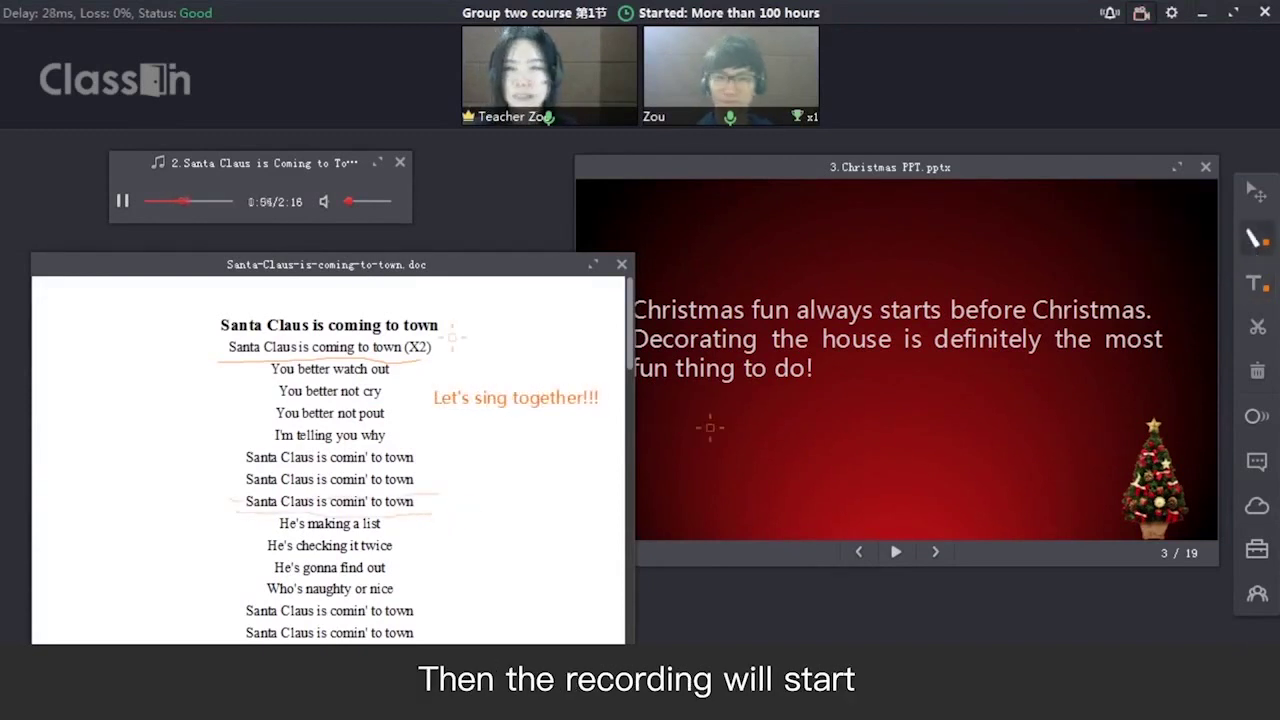
left_click(1141, 14)
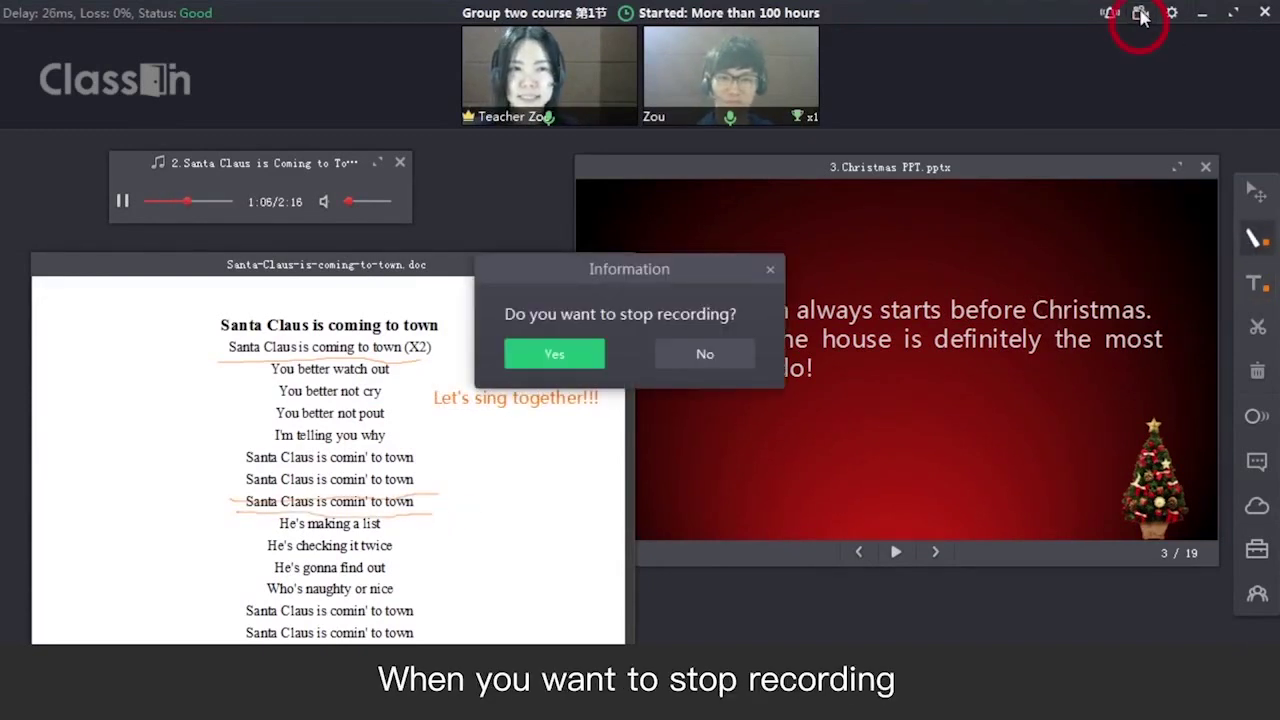
left_click(556, 355)
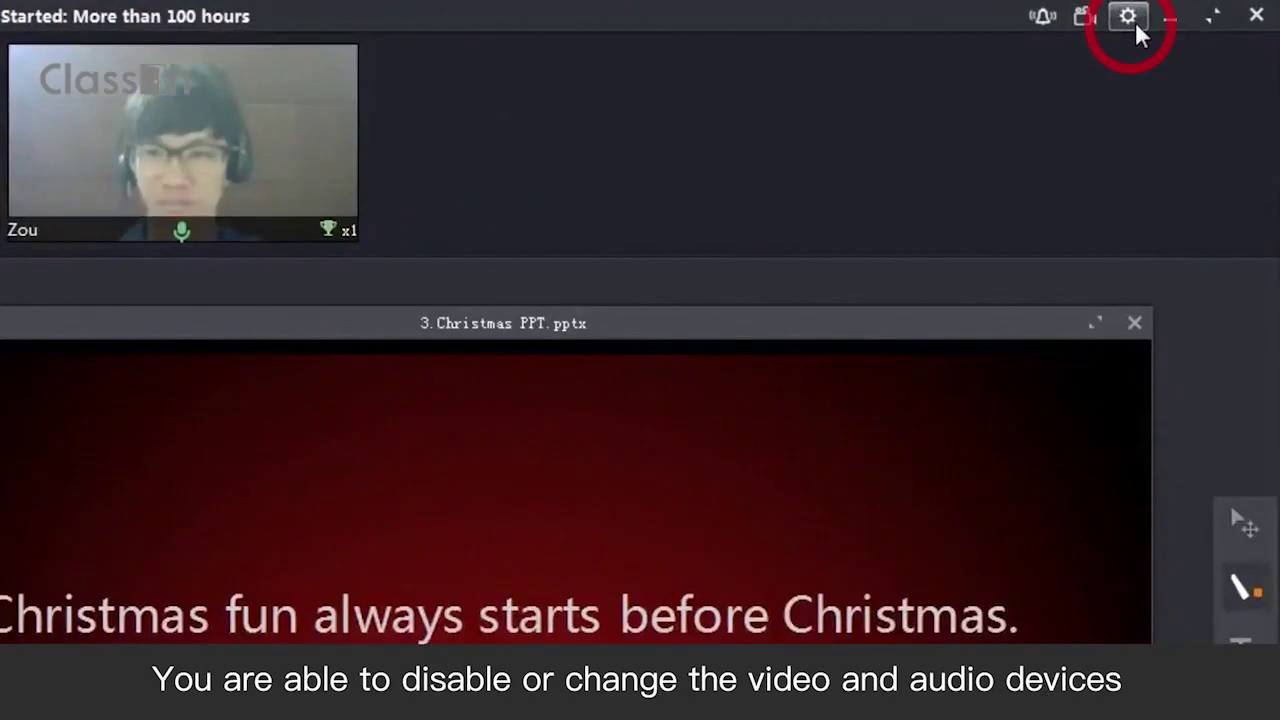
Step: In device settings, disable the camera, then switch it back to the Logitech webcam
left_click(1215, 8)
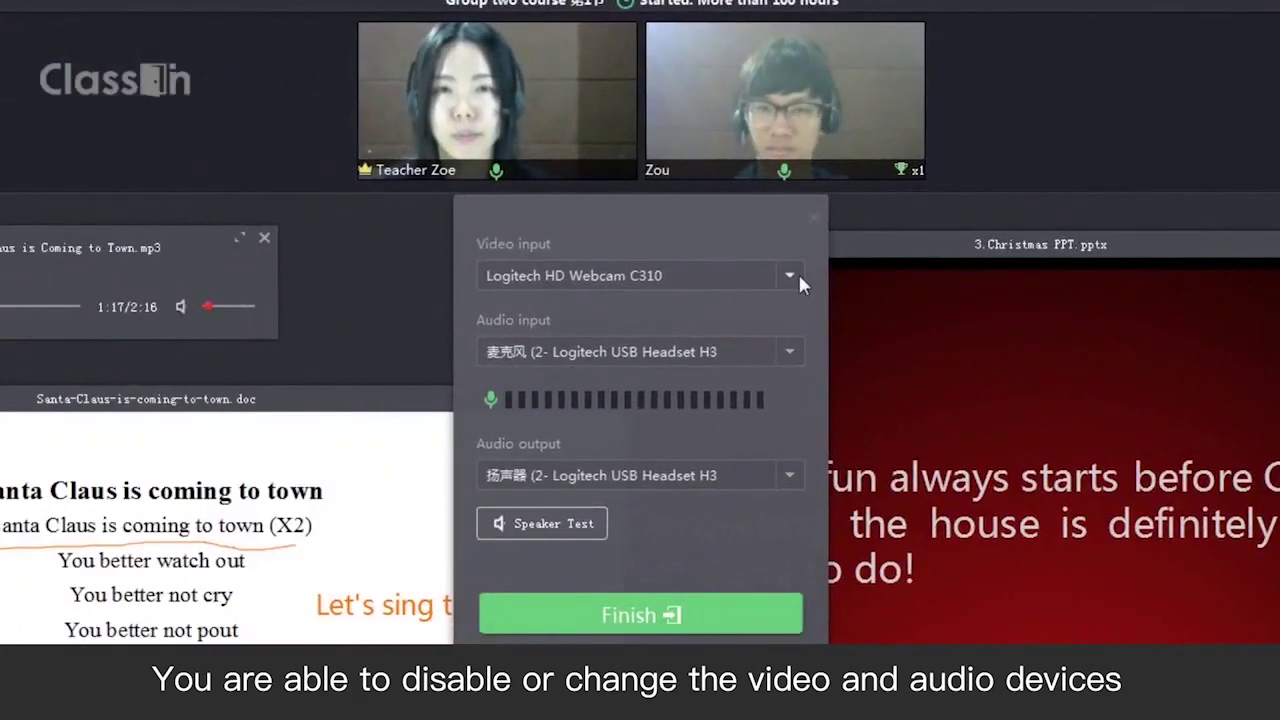
left_click(795, 278)
left_click(631, 317)
left_click(670, 276)
left_click(695, 297)
Step: Switch the microphone to USB Audio Device and back to the Logitech USB headset, then finish
left_click(790, 352)
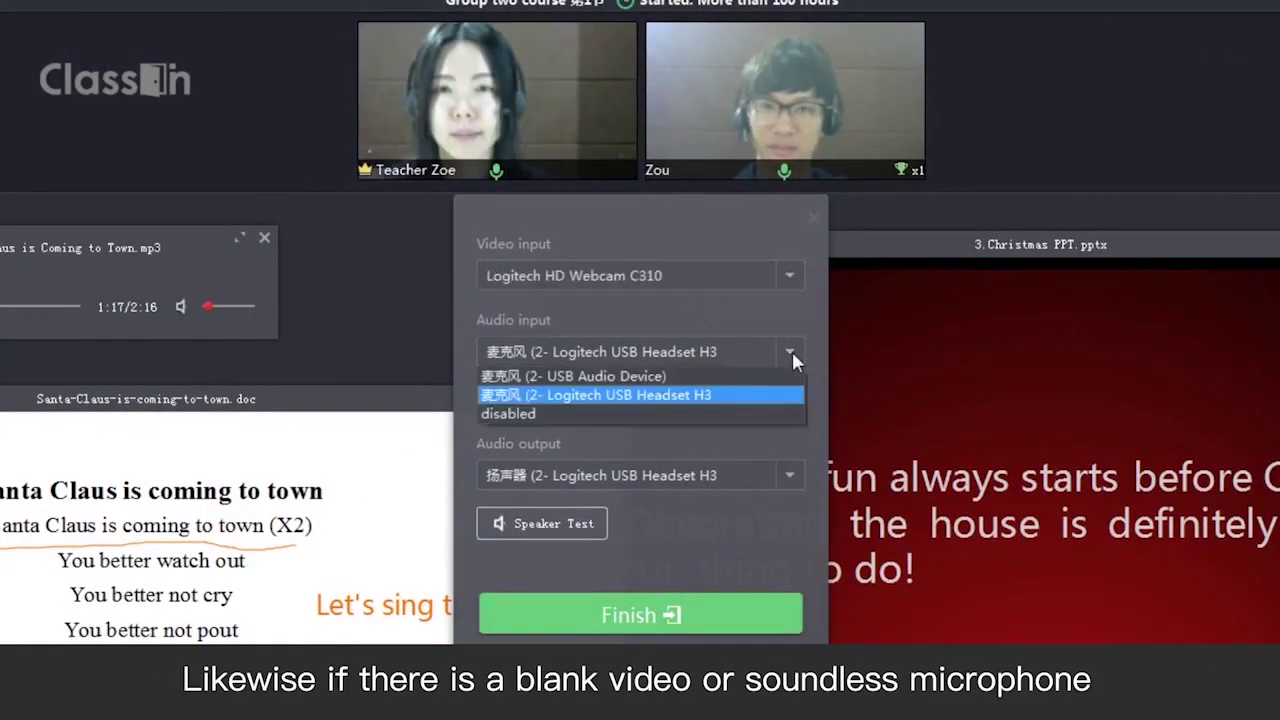
left_click(573, 376)
left_click(793, 352)
left_click(640, 395)
left_click(641, 614)
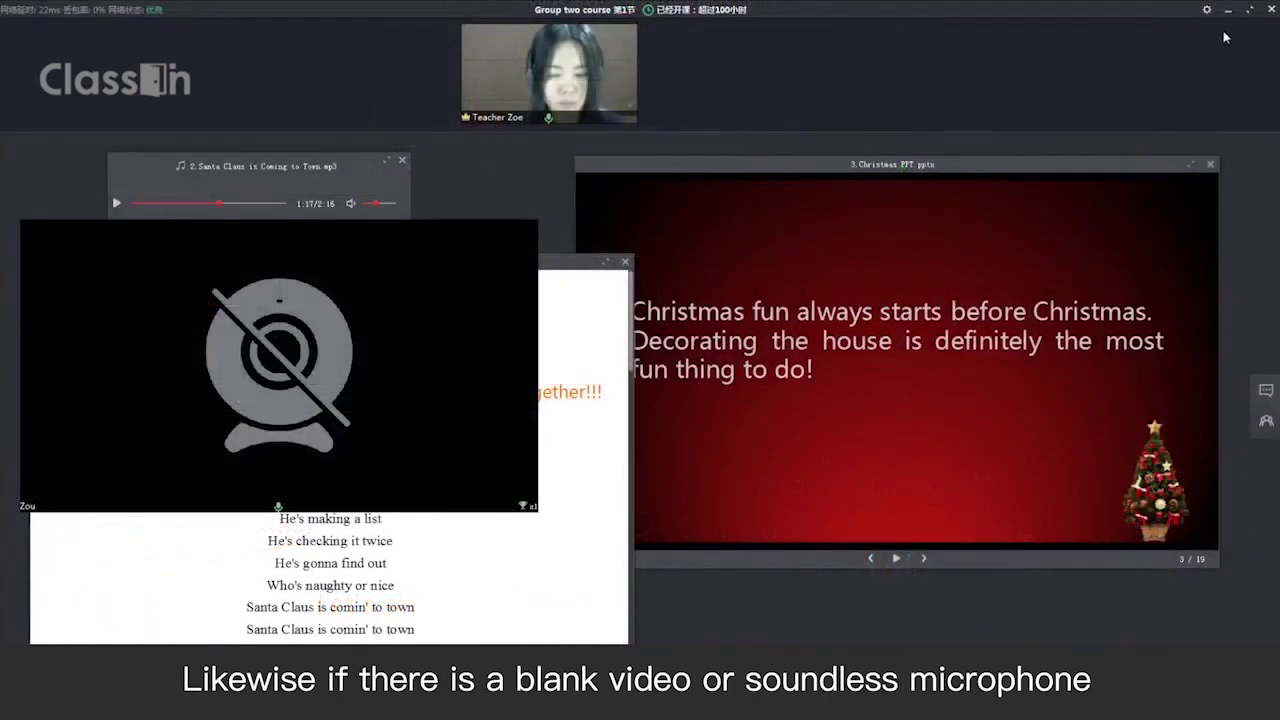
left_click(1207, 11)
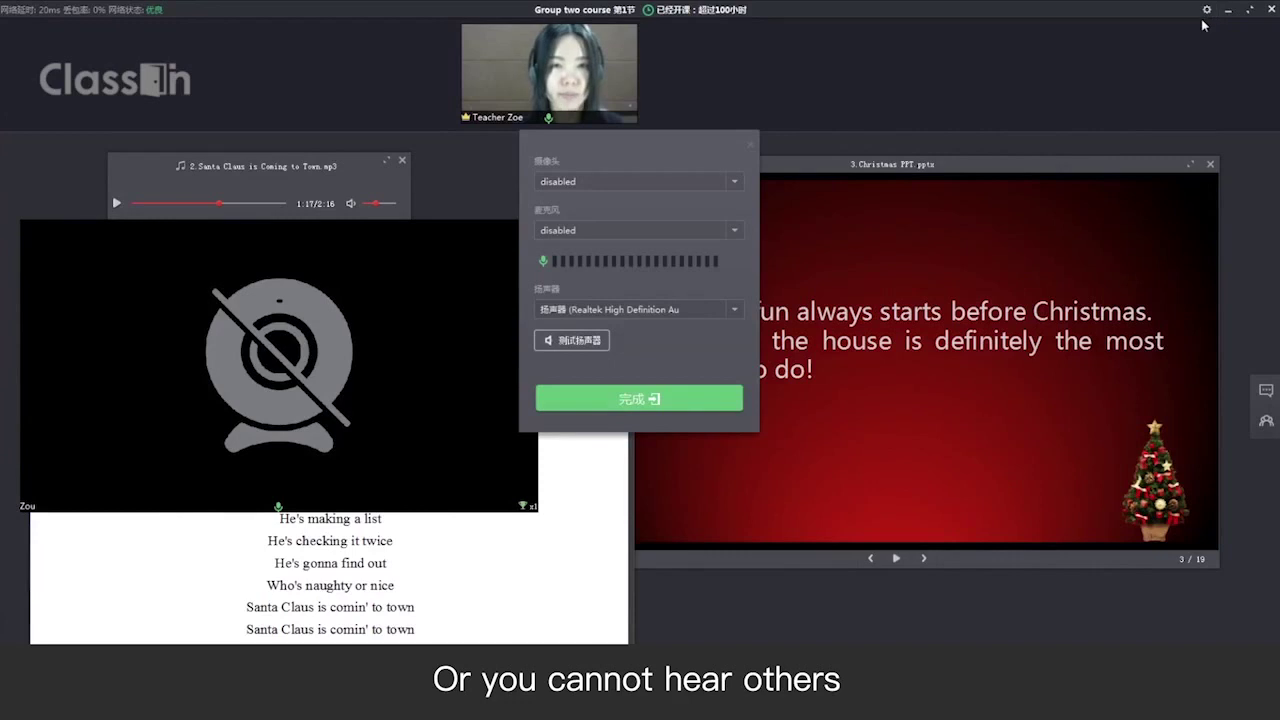